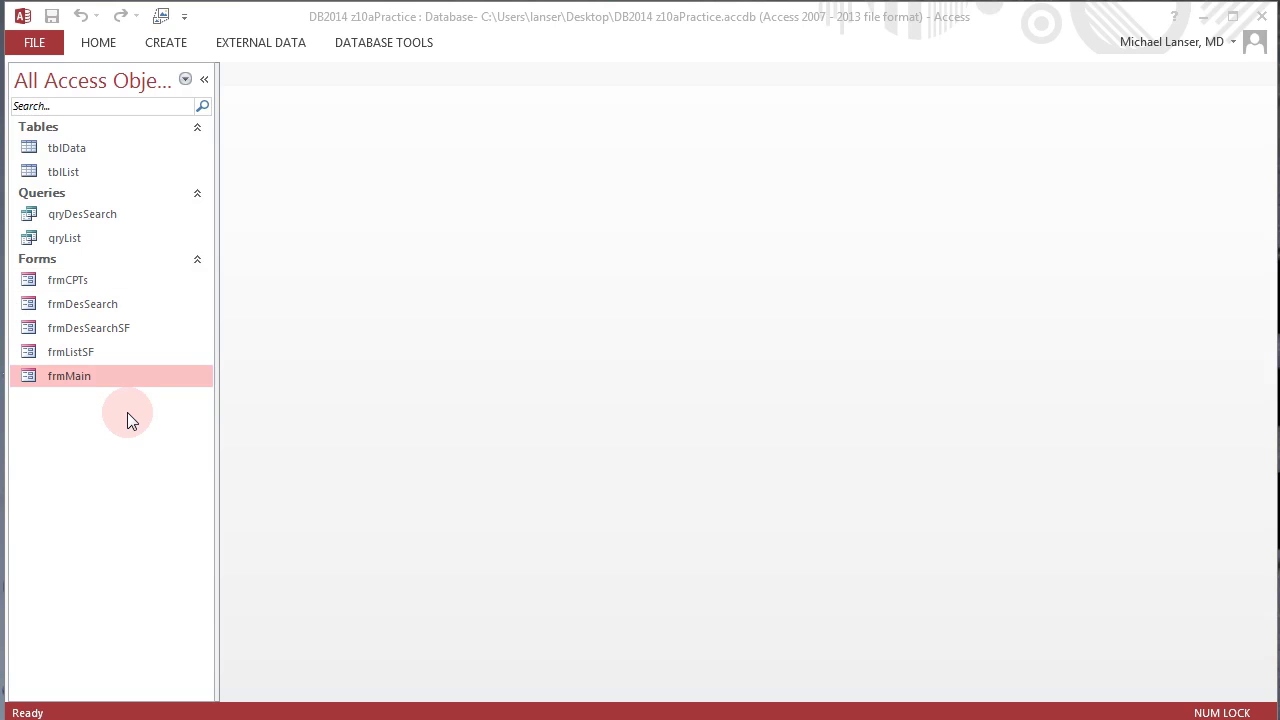
- Open the frmMain form to examine its procedure tabs and the work list subform, and close it
double_click(71, 376)
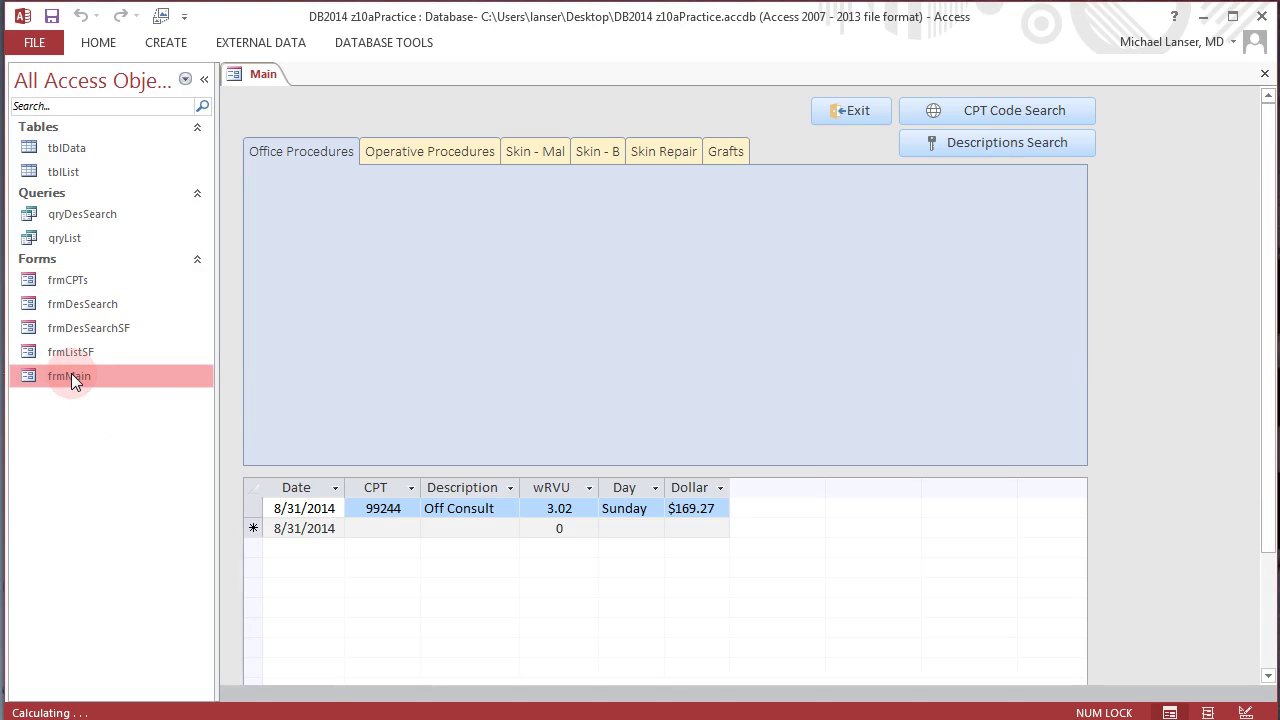
left_click(390, 499)
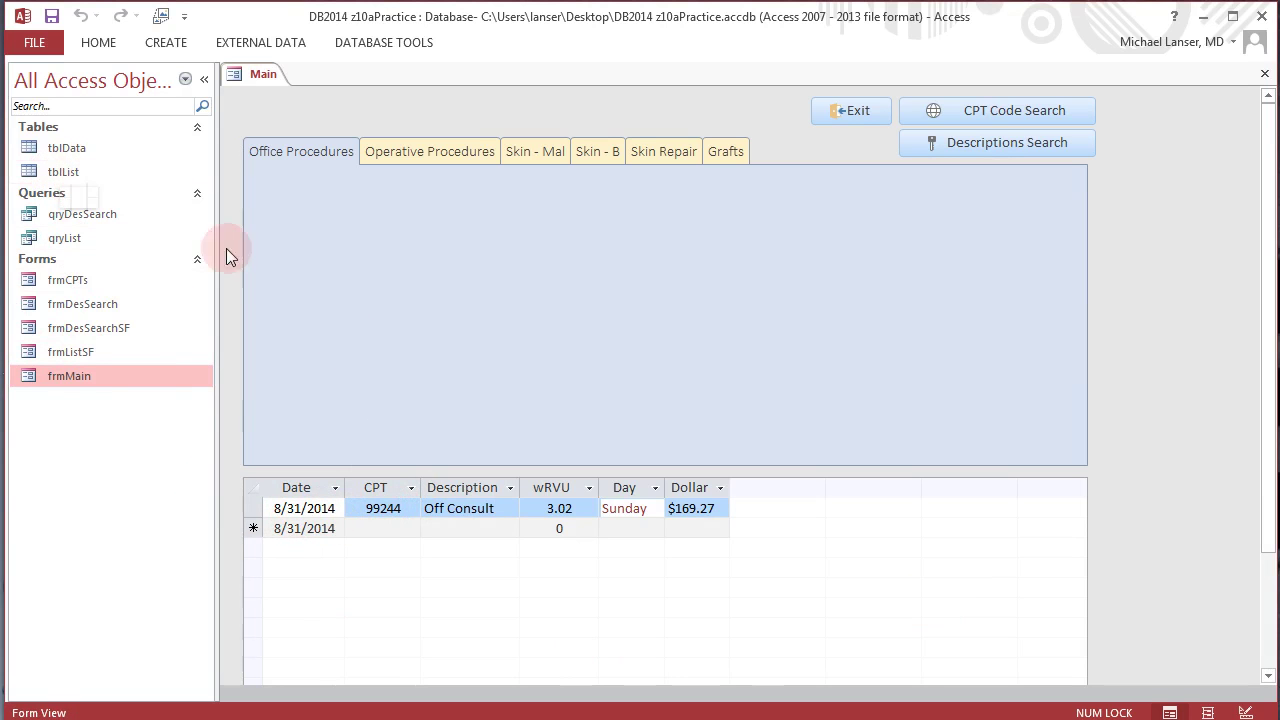
right_click(258, 85)
left_click(291, 109)
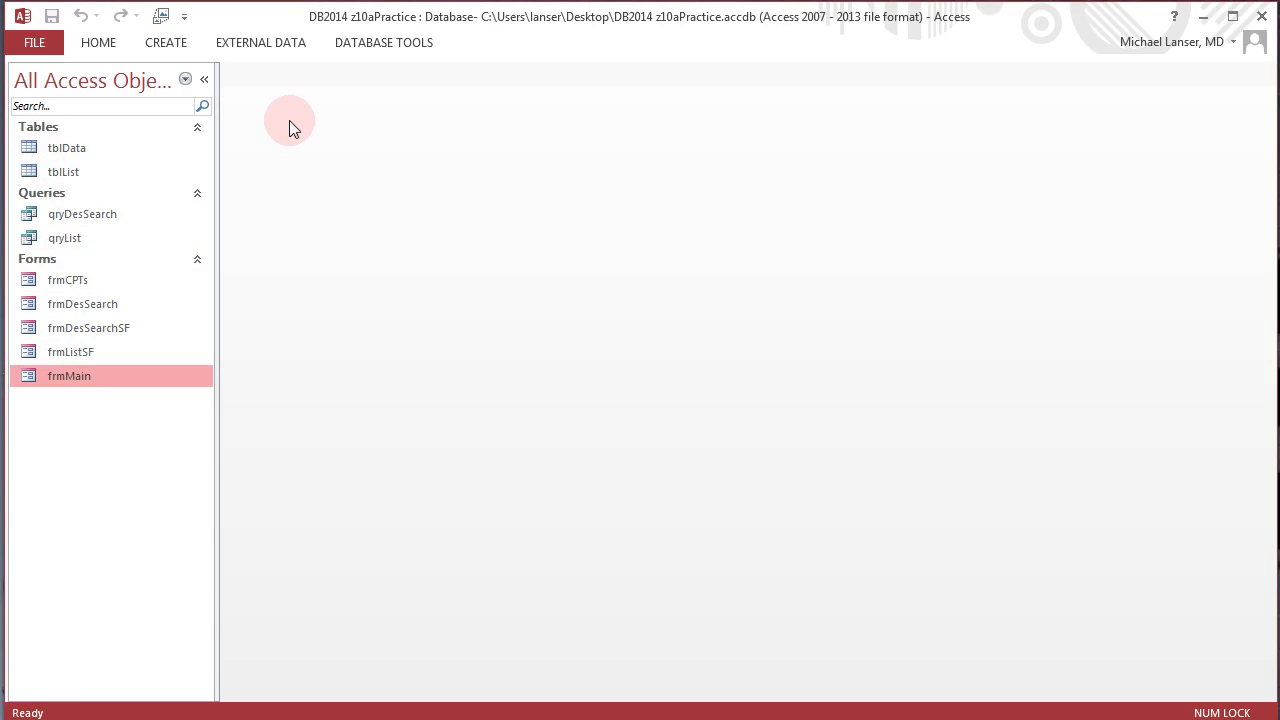
- Create a form based on the tblList table and narrow its text boxes to about a quarter of their width
left_click(61, 172)
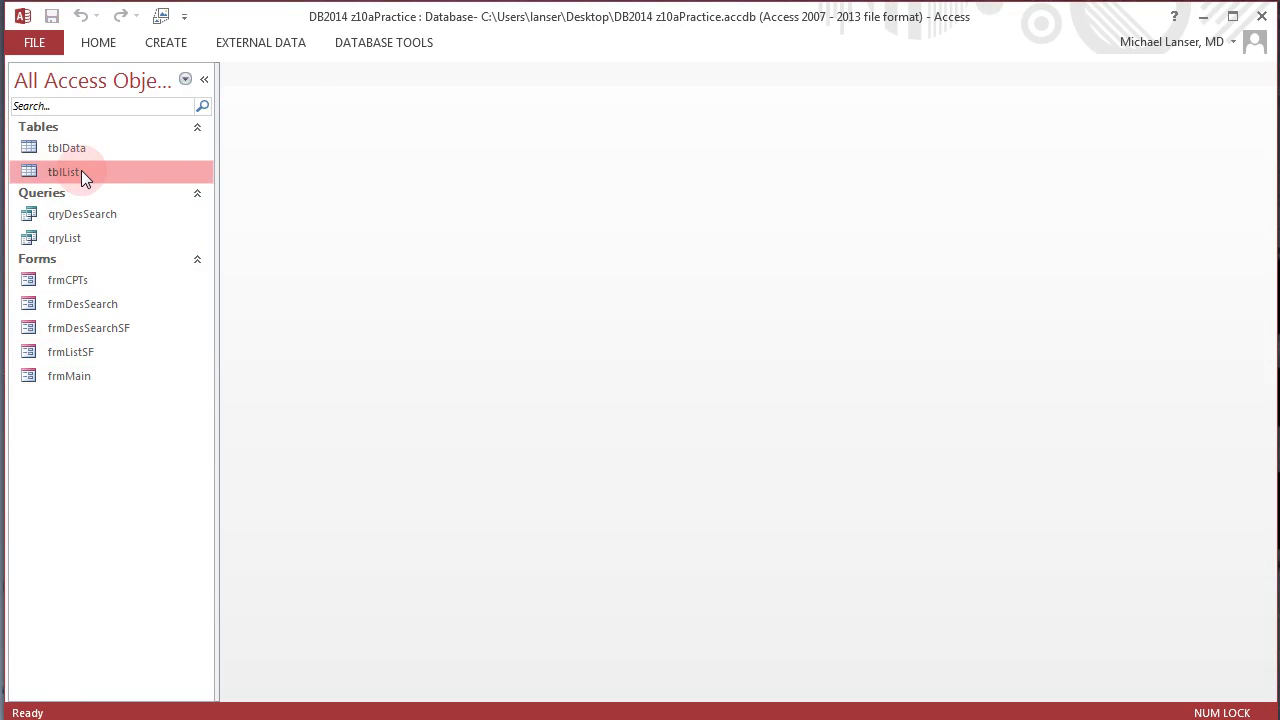
left_click(166, 43)
left_click(350, 84)
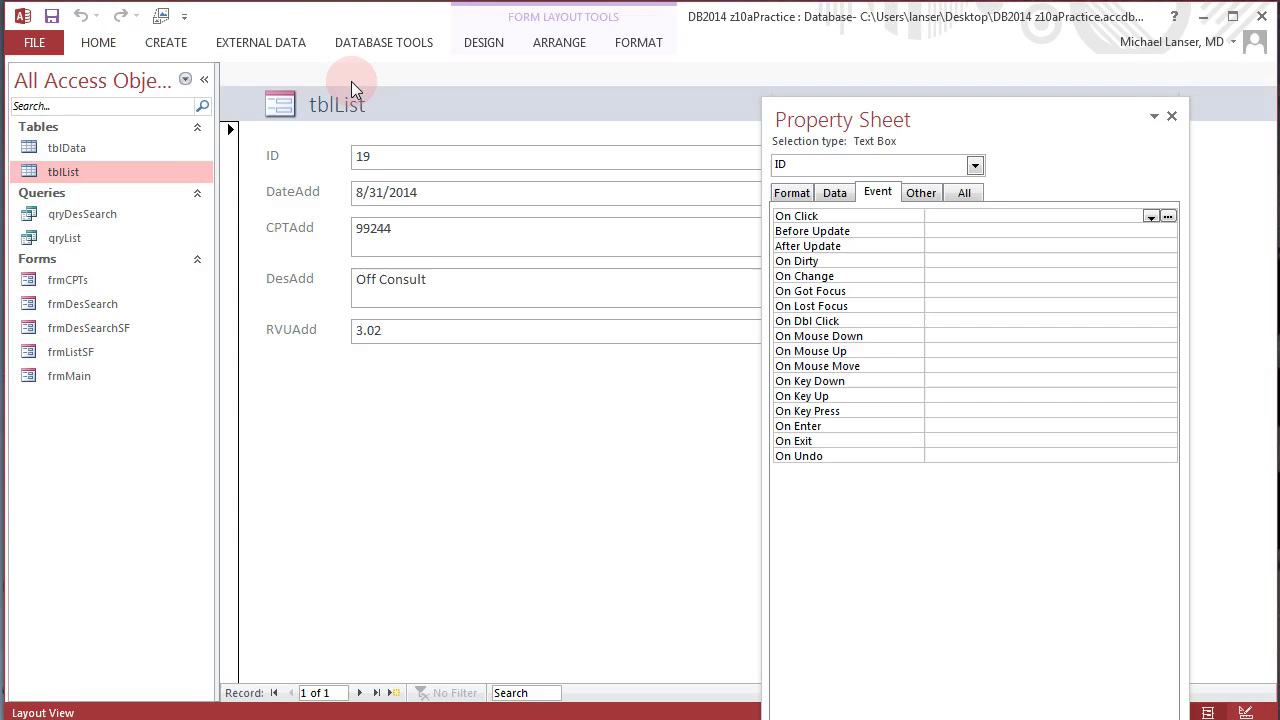
left_click_drag(900, 120, 769, 404)
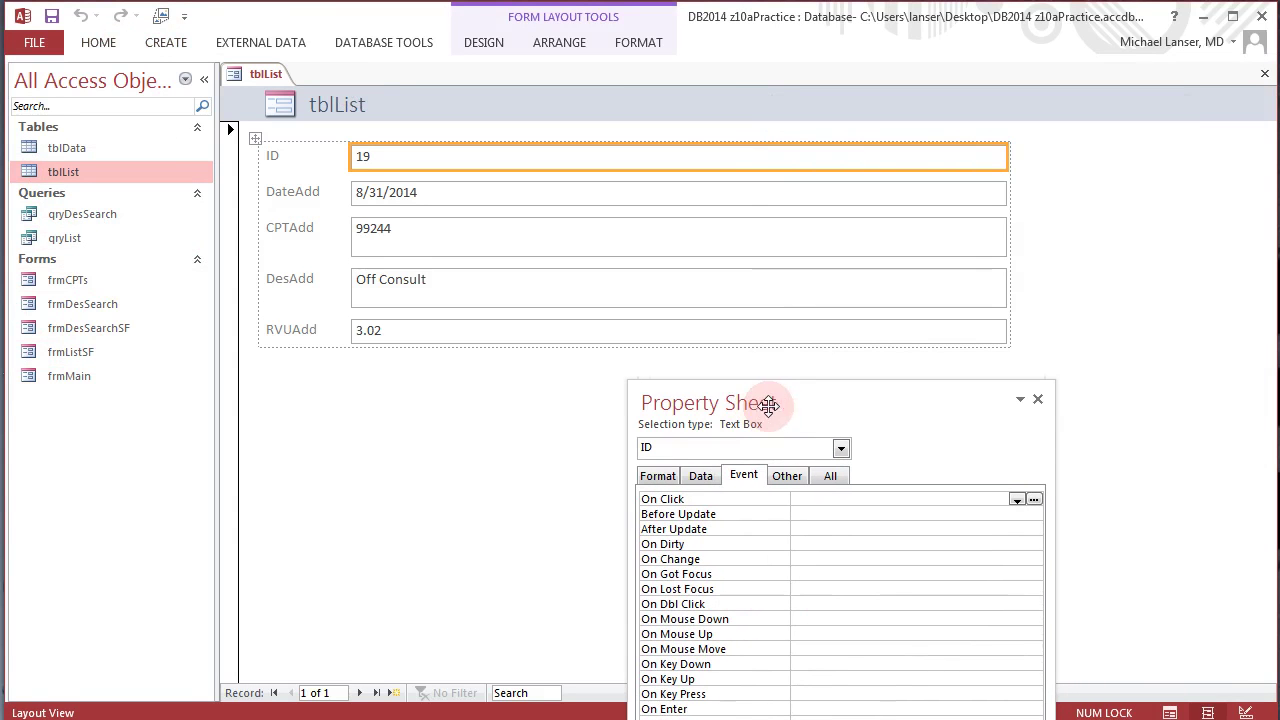
left_click_drag(1006, 155, 512, 160)
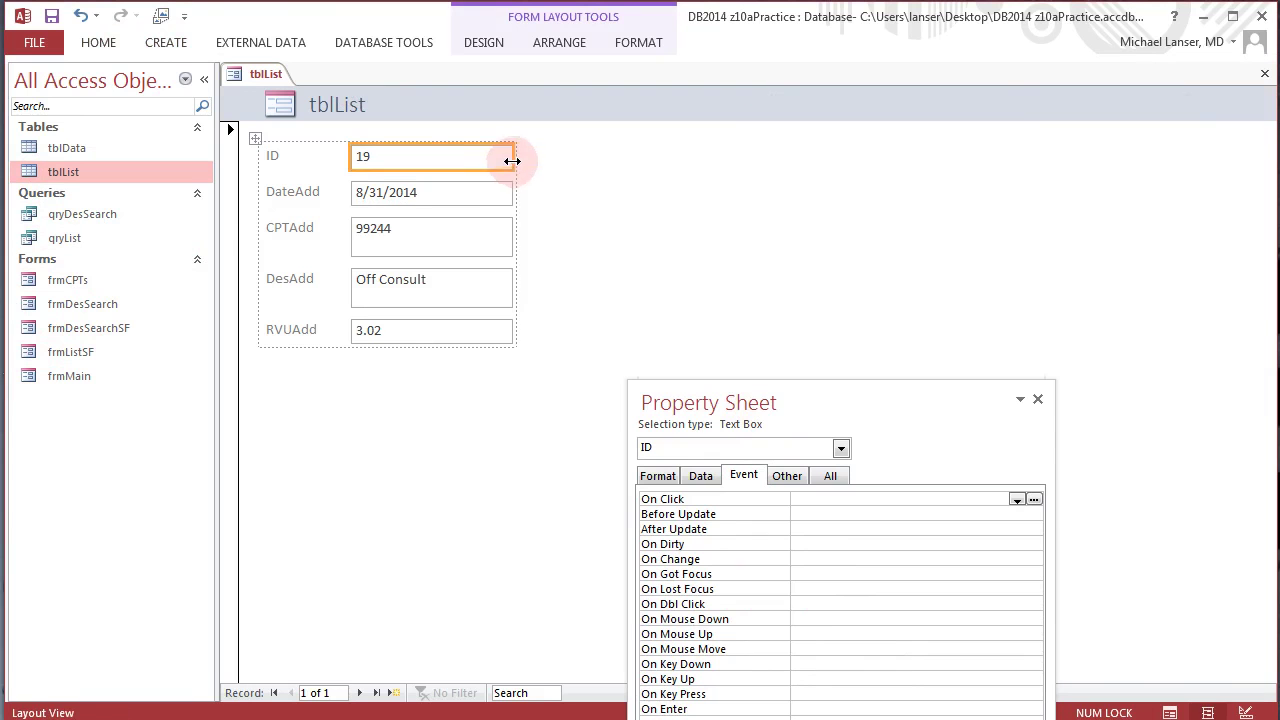
- Delete the tblList title label and the logo image from the new form's header
left_click(338, 106)
right_click(338, 105)
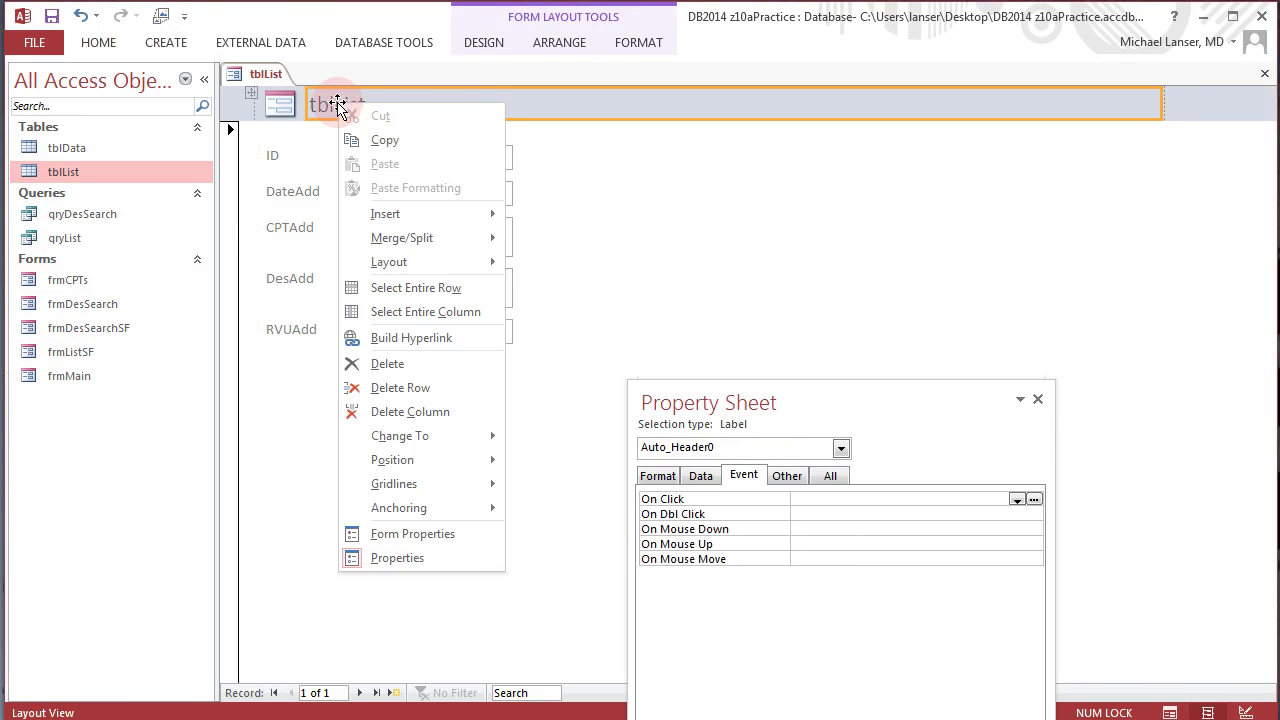
left_click(388, 364)
left_click(283, 103)
right_click(283, 100)
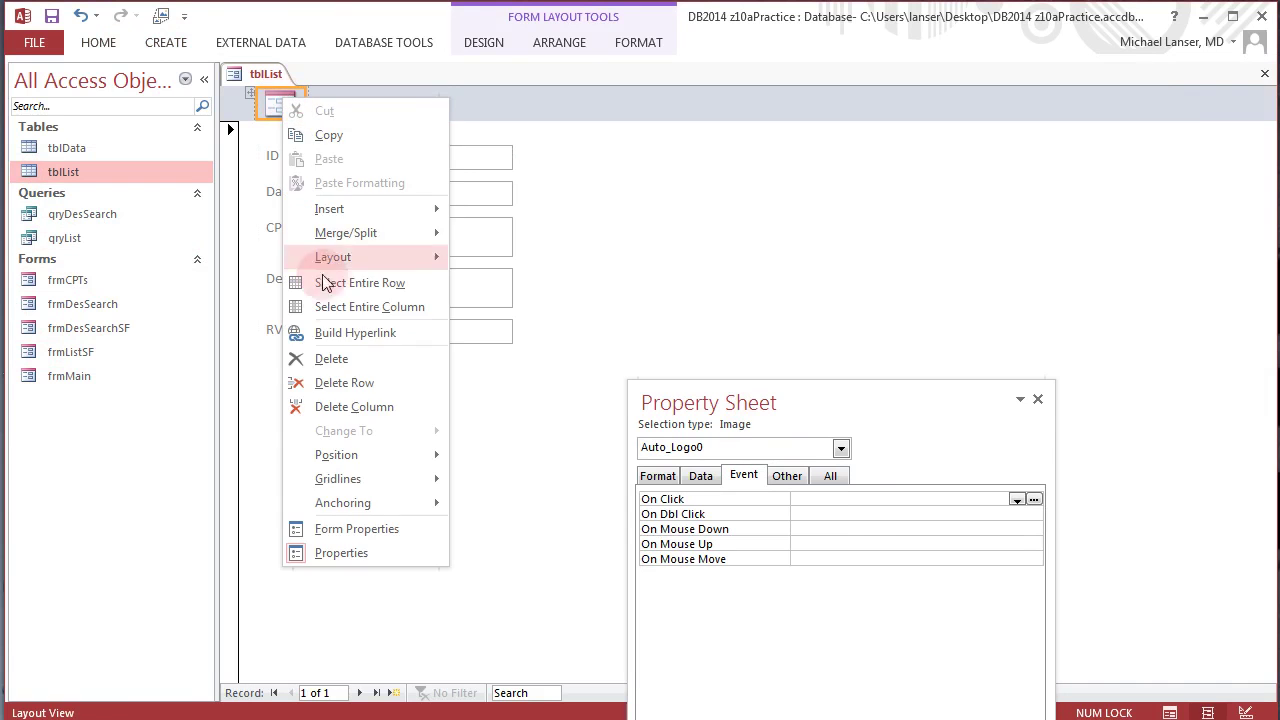
left_click(334, 359)
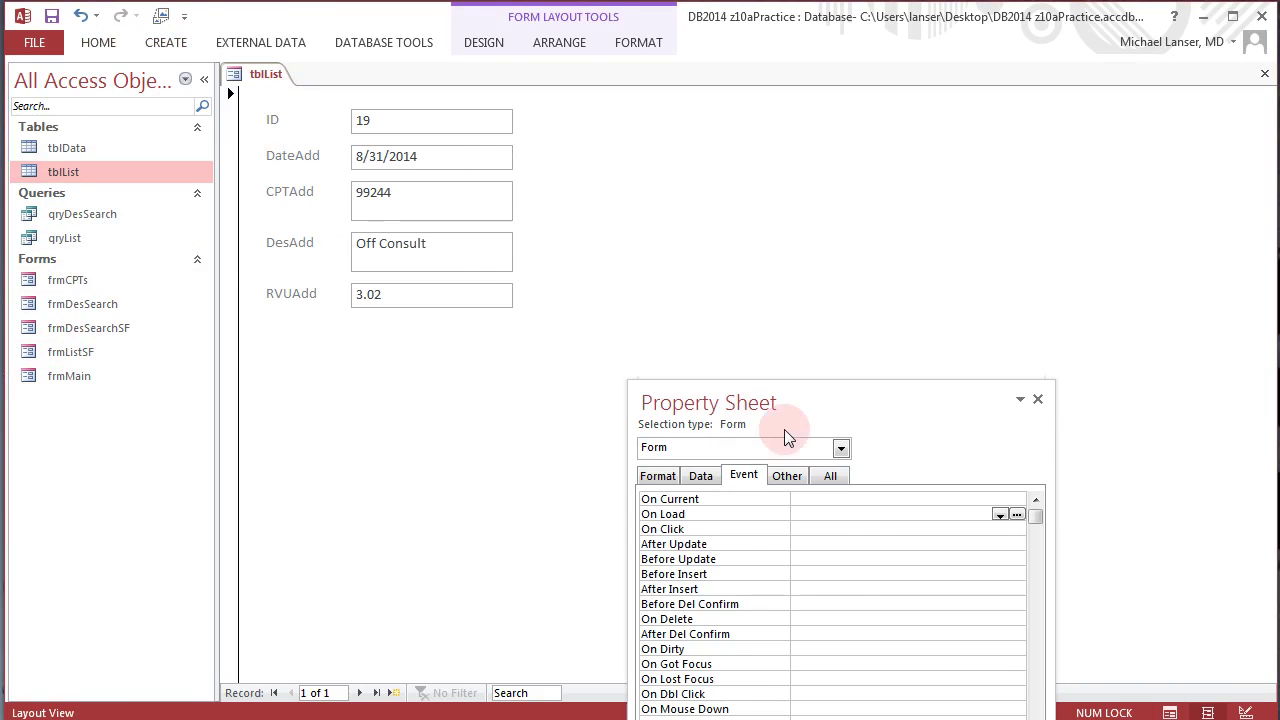
- Set both the Navigation Buttons and Record Selectors properties of the form to No
left_click_drag(767, 440, 688, 96)
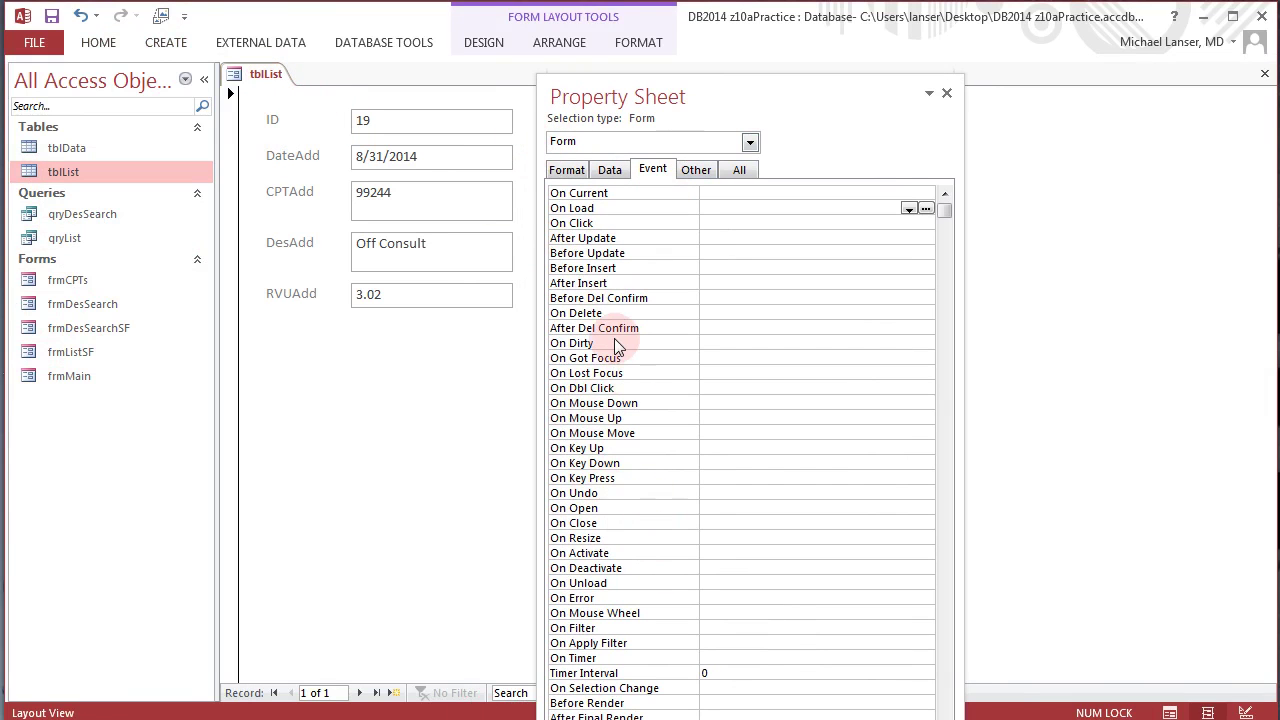
left_click(566, 169)
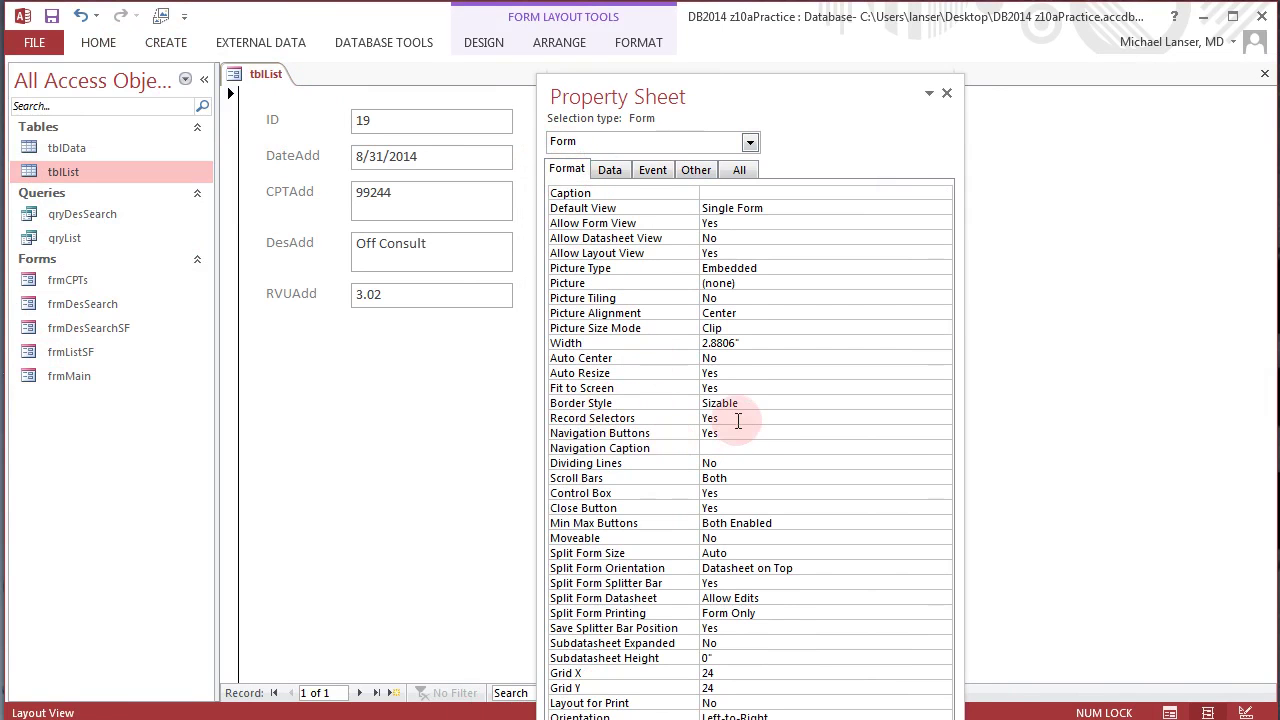
left_click(737, 432)
left_click(941, 433)
left_click(771, 462)
left_click(770, 419)
left_click(943, 419)
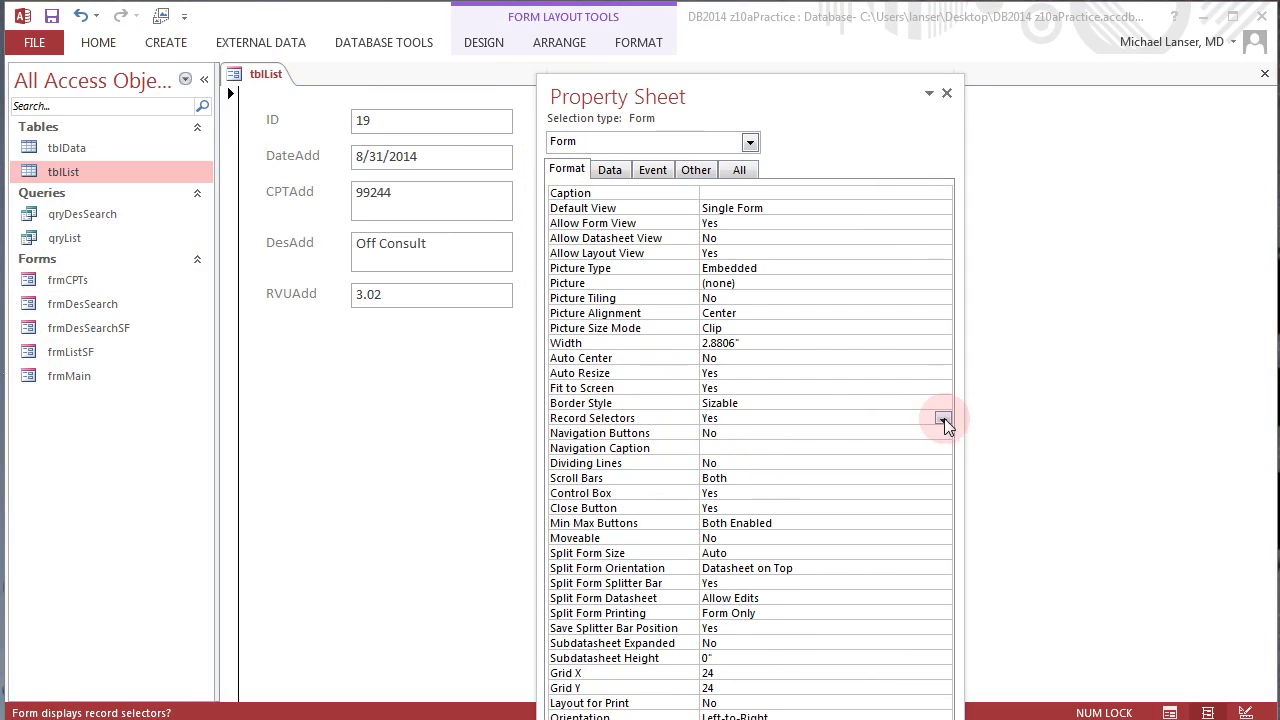
left_click(738, 448)
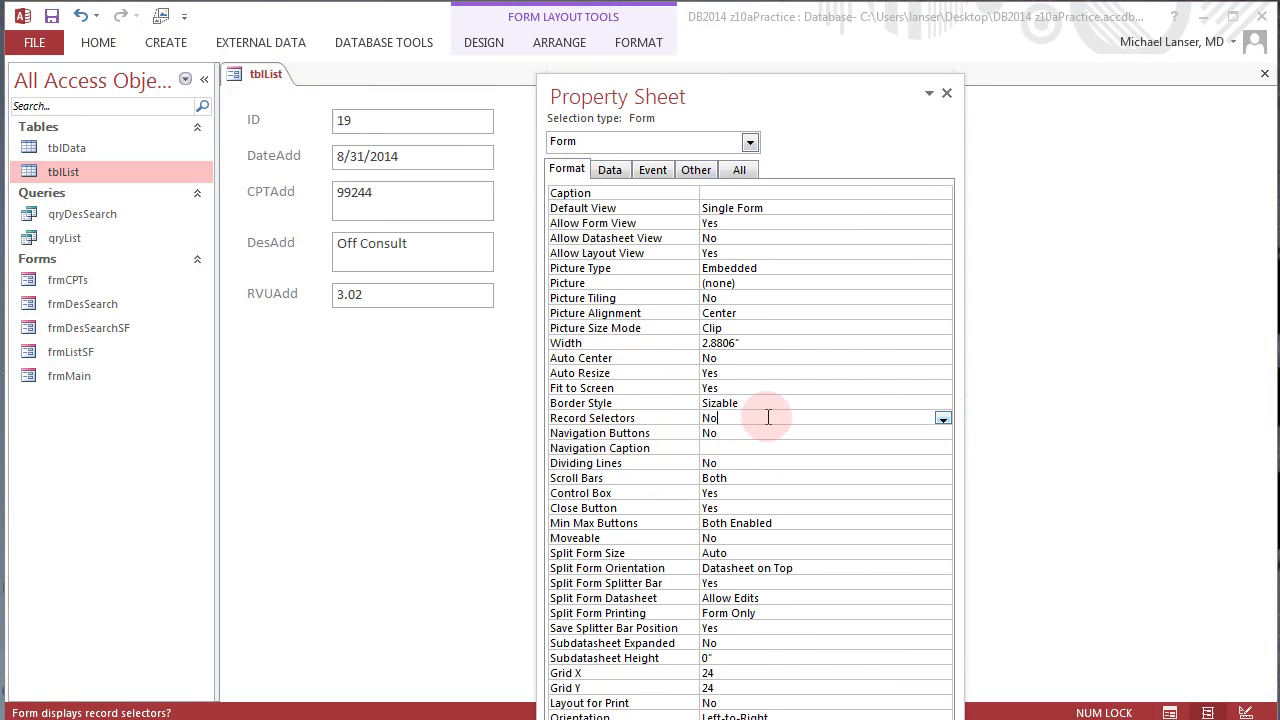
- Save the new form under the name frmListAdd
right_click(260, 73)
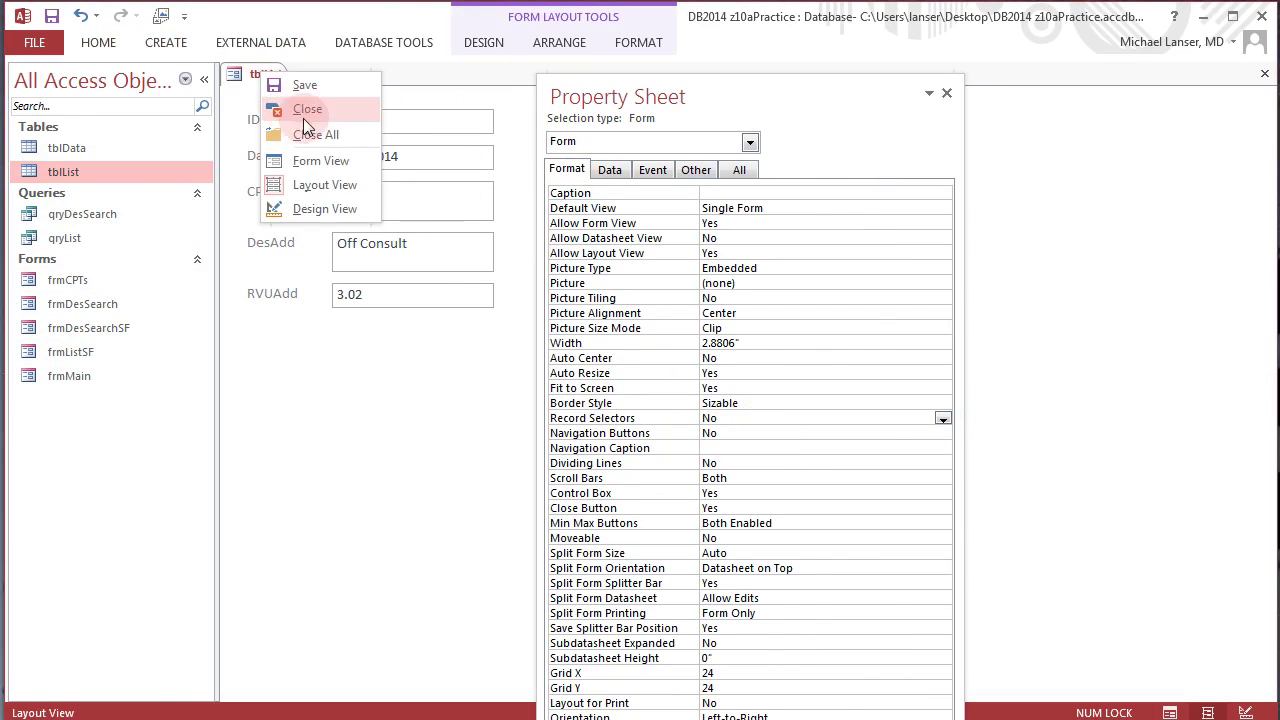
left_click(305, 86)
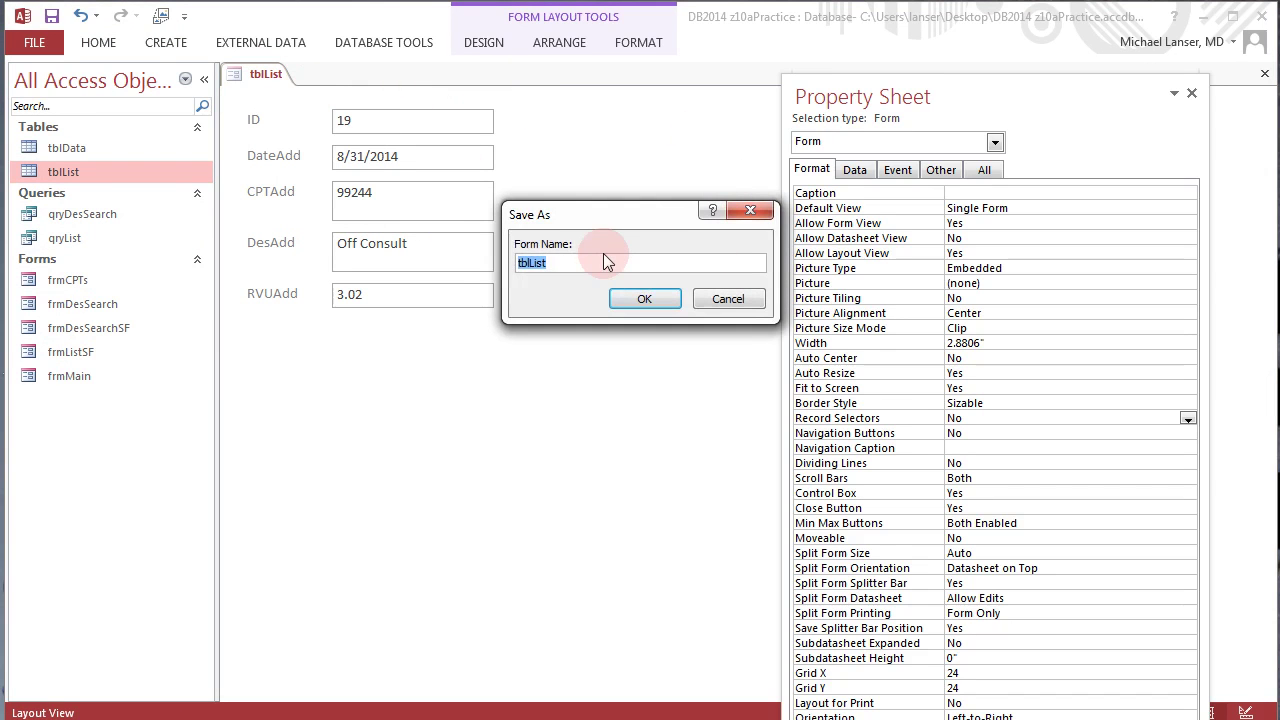
type("frmListAdd")
left_click(648, 298)
- Open the Macro Builder for the On Load event of the frmListAdd form
left_click_drag(1085, 108, 766, 126)
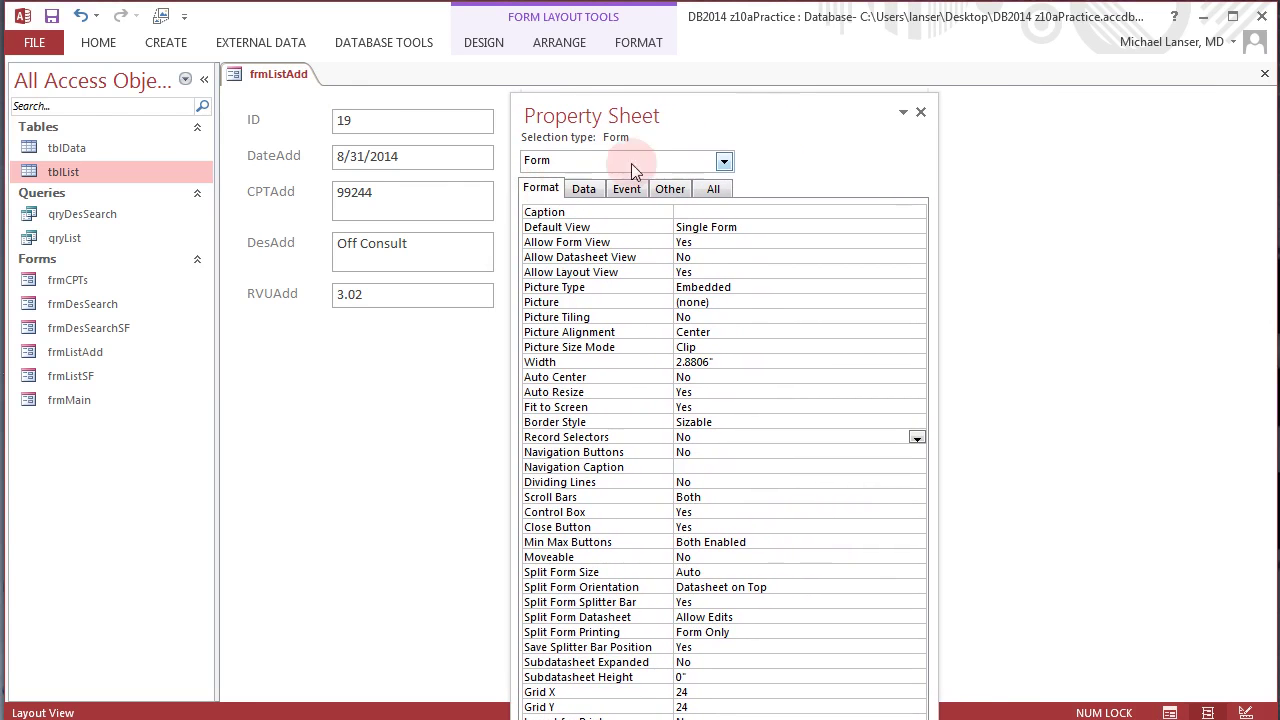
left_click(724, 161)
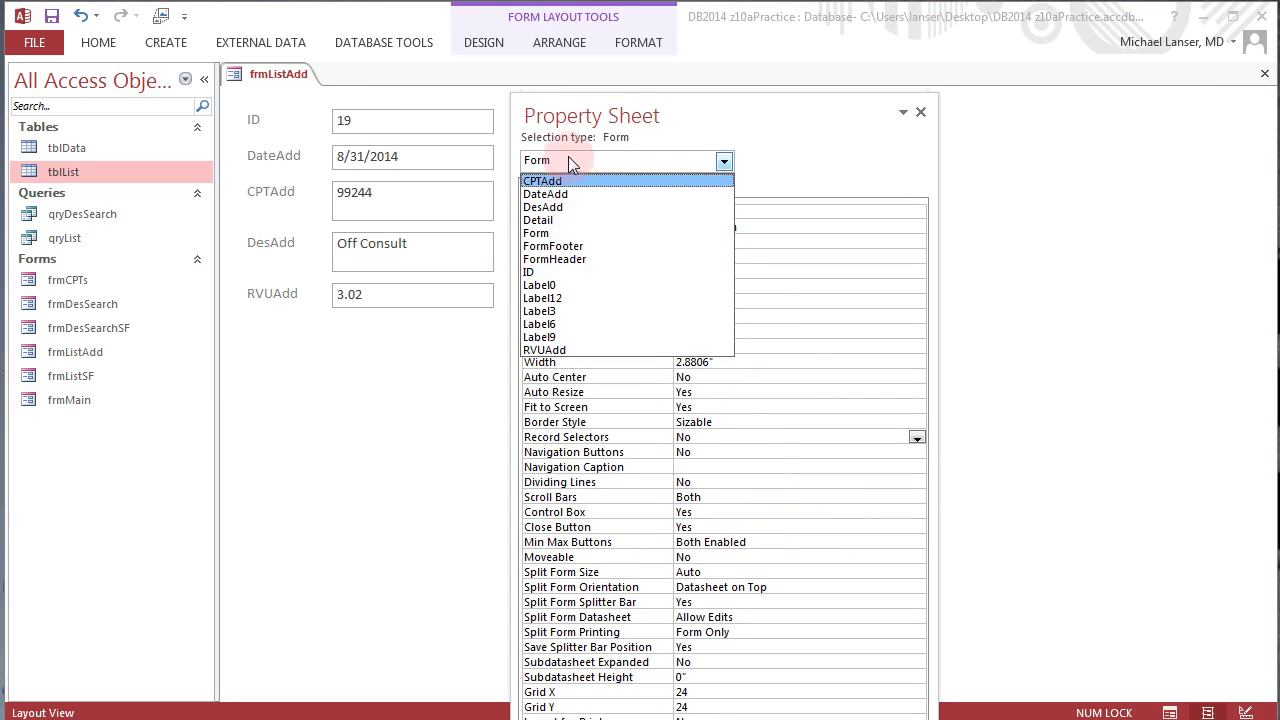
left_click(560, 233)
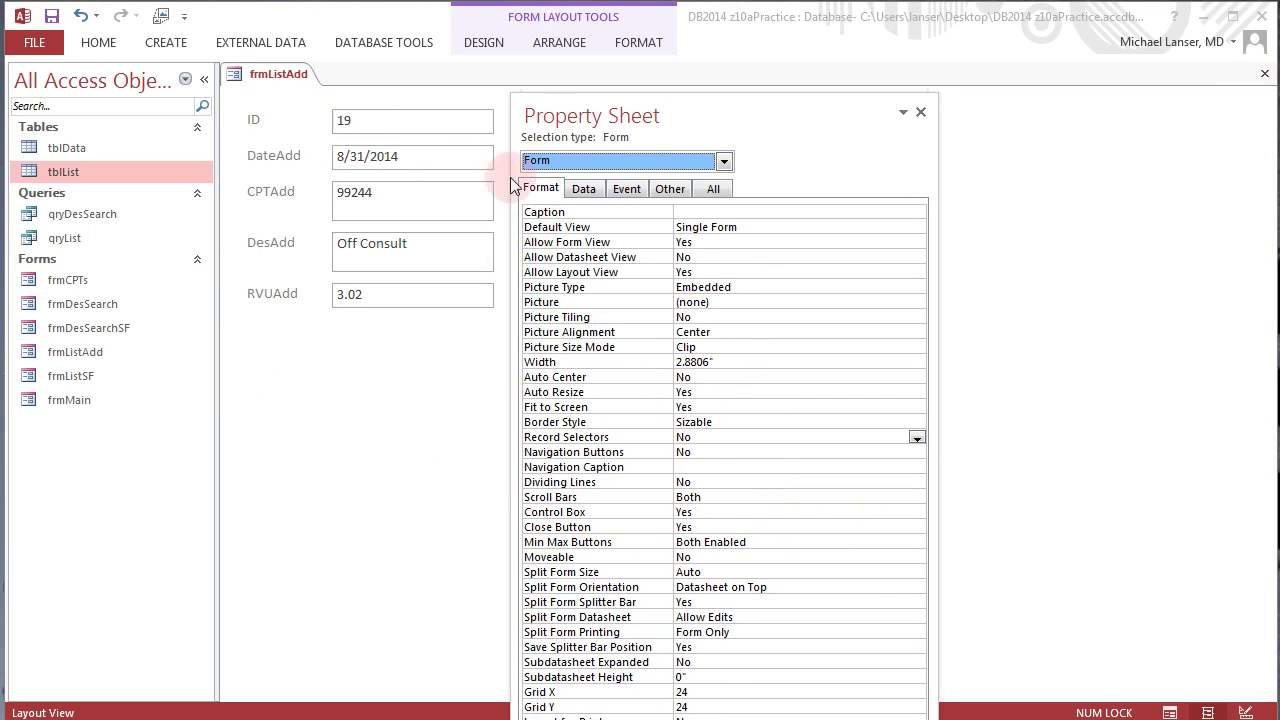
left_click(585, 189)
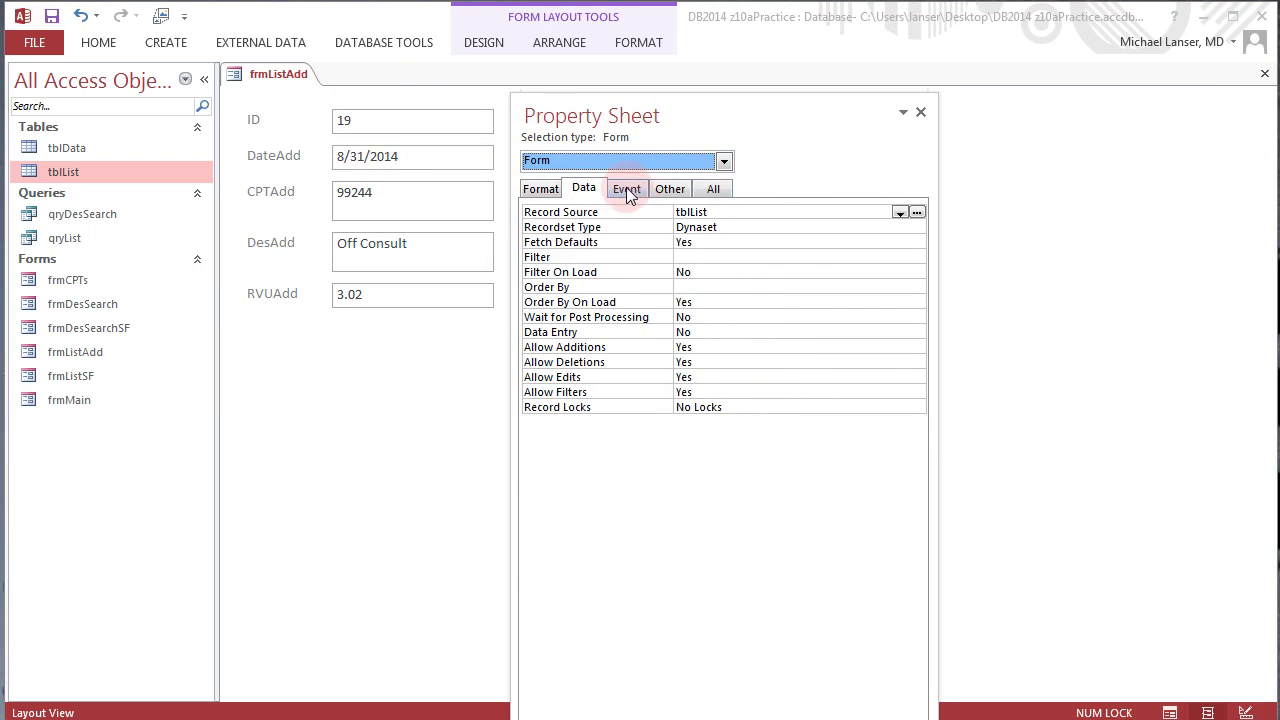
left_click(627, 189)
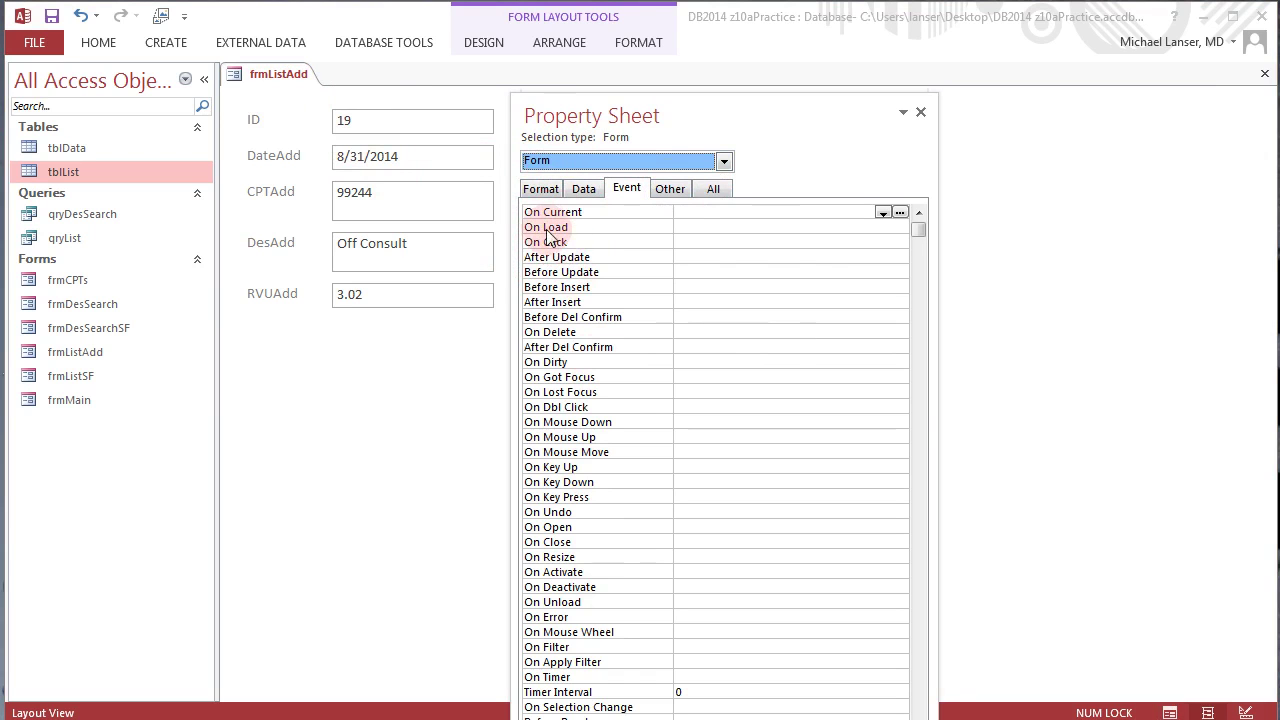
left_click(582, 227)
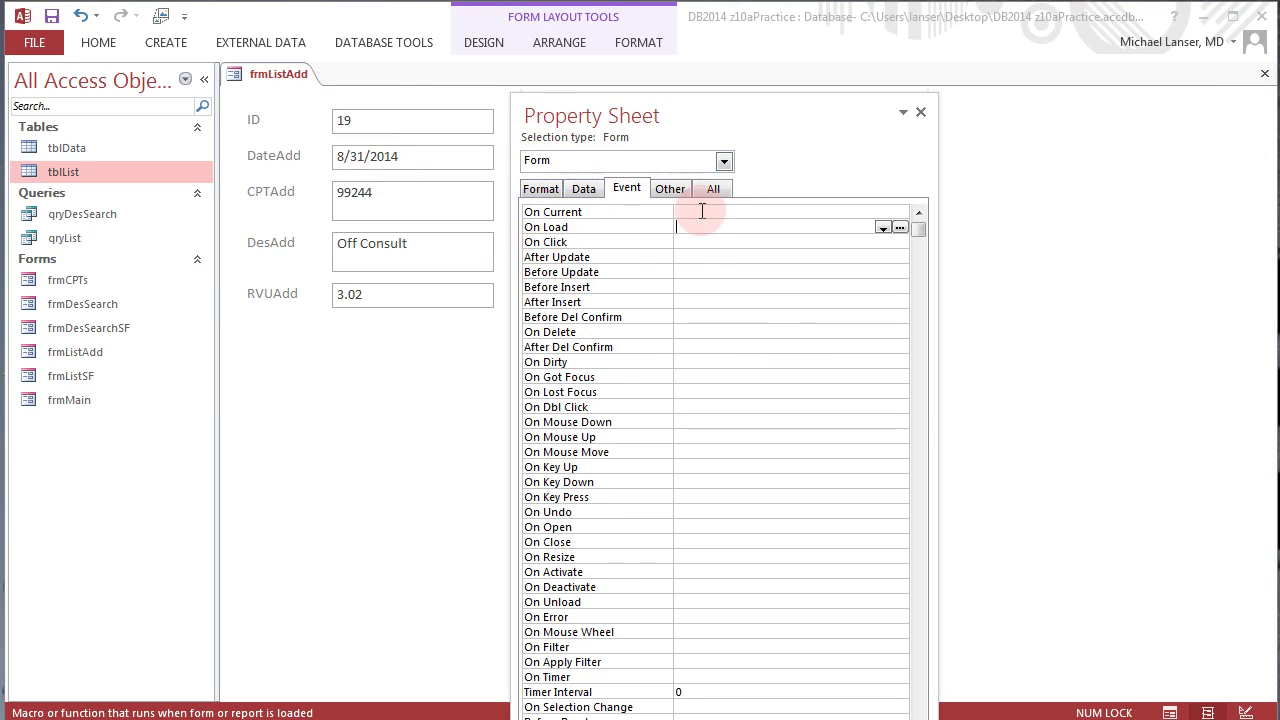
left_click(901, 228)
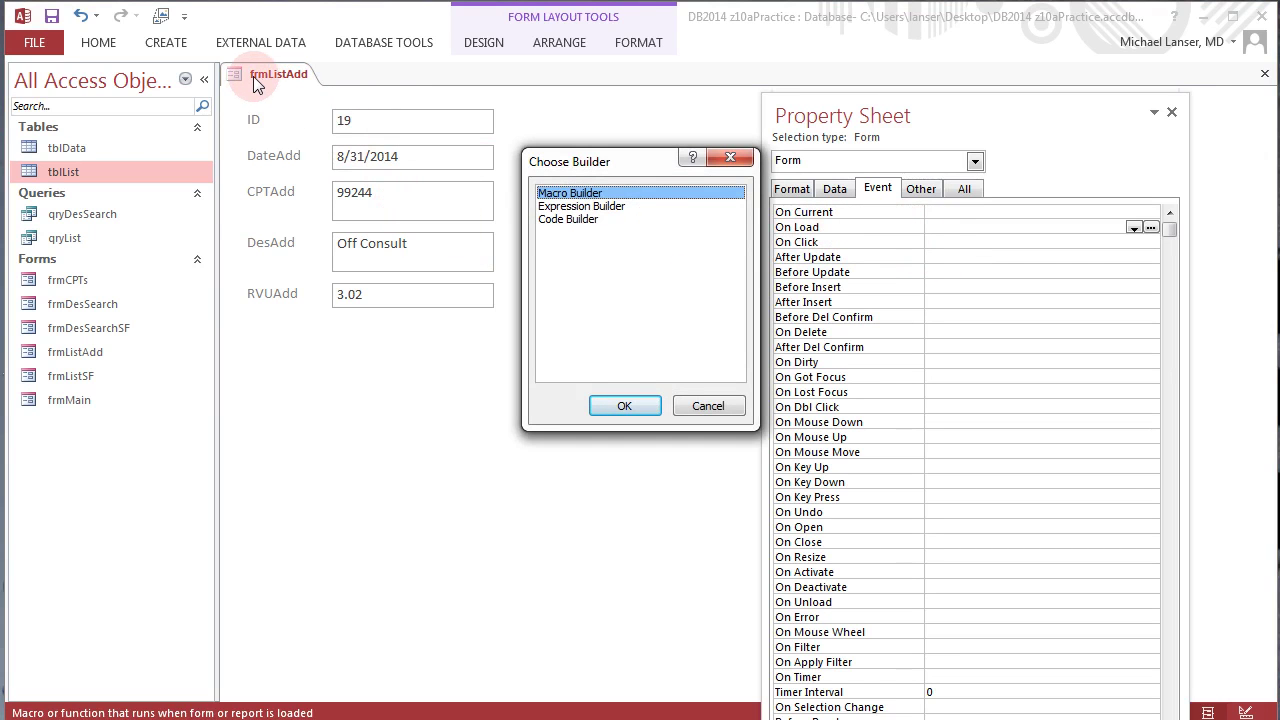
left_click(658, 419)
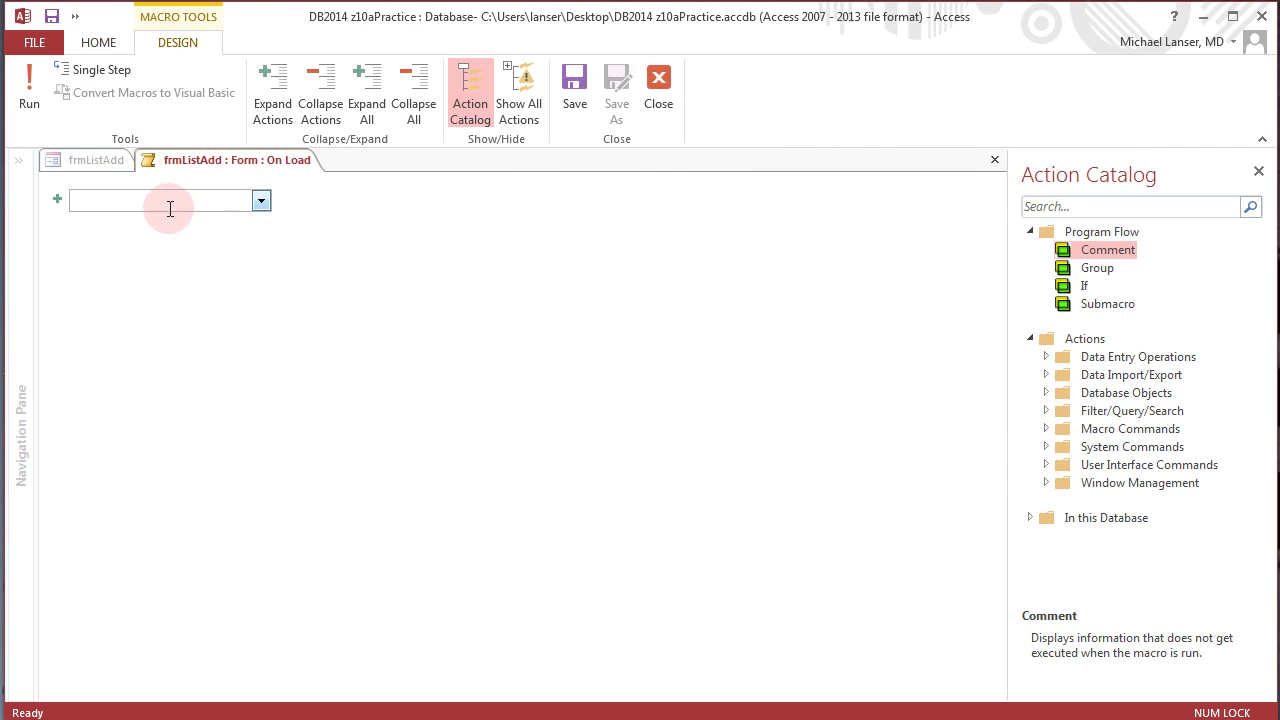
- Add a MessageBox action with the message "This is a physician work tracker" and close the macro, keeping the changes
type("MessageBox")
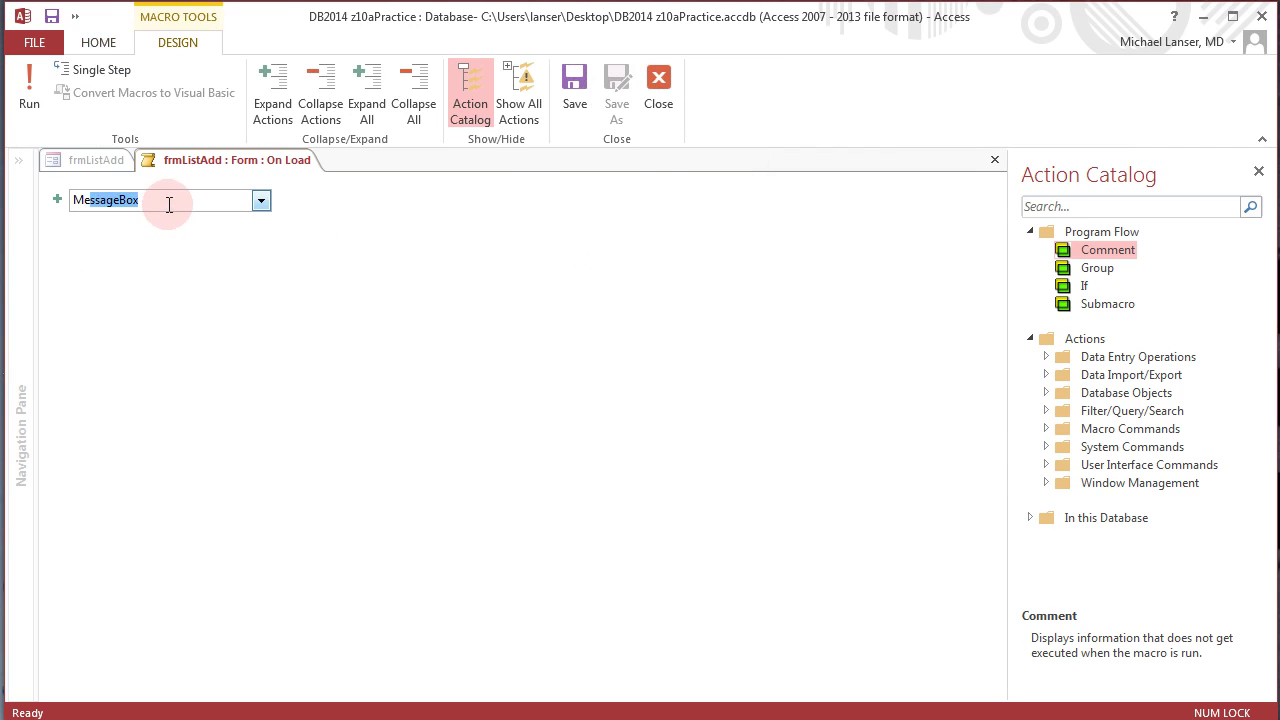
key("Return")
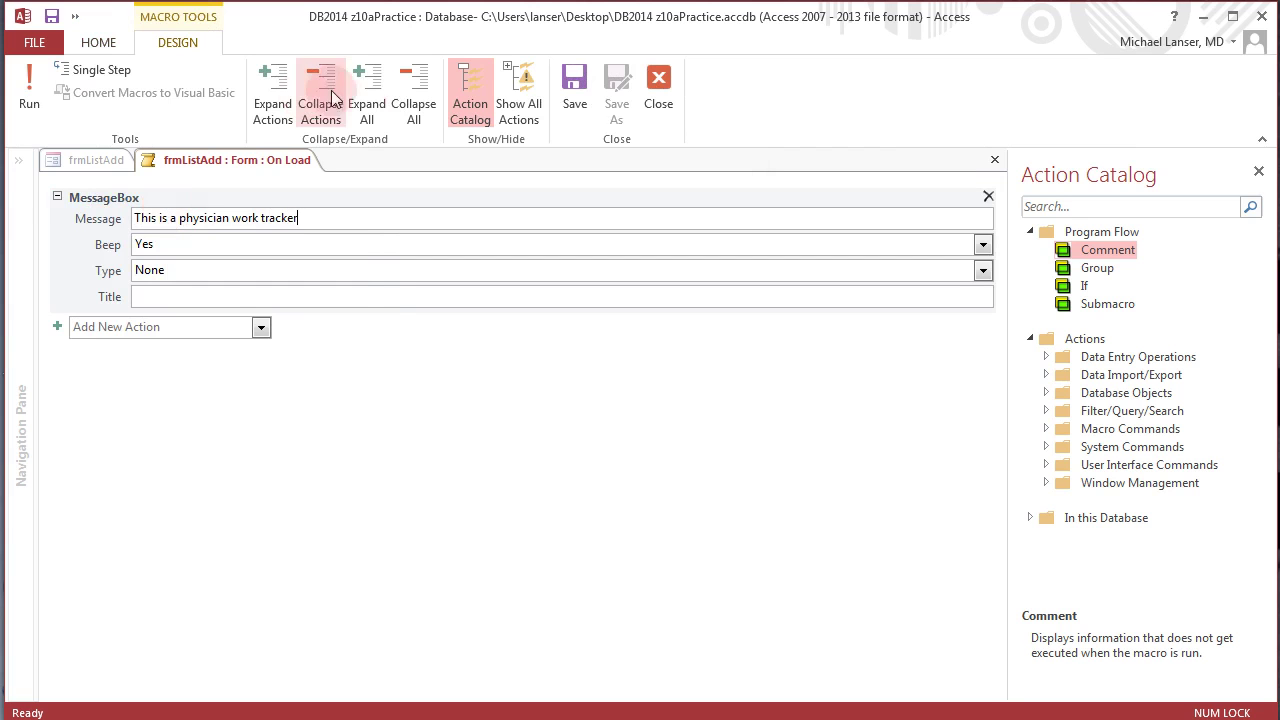
left_click(656, 86)
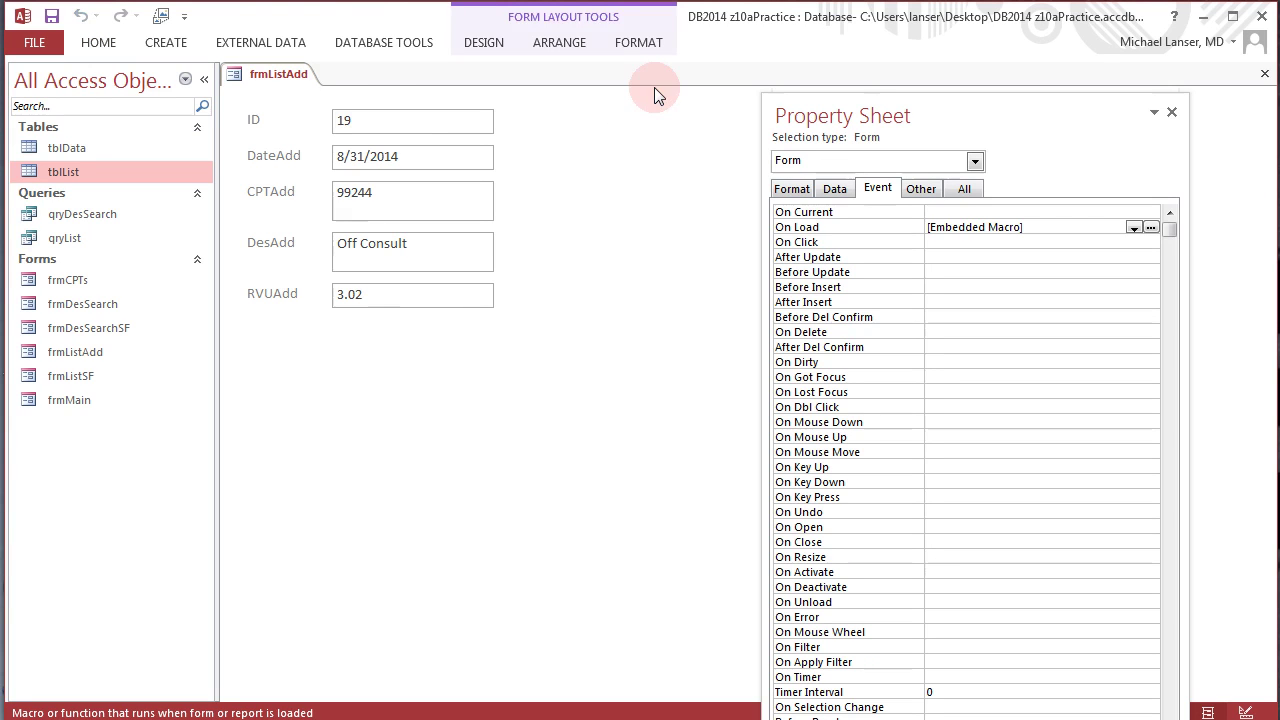
- Reopen the form's embedded On Load macro and add a CloseWindow action after the message box
right_click(282, 75)
left_click(297, 77)
right_click(293, 75)
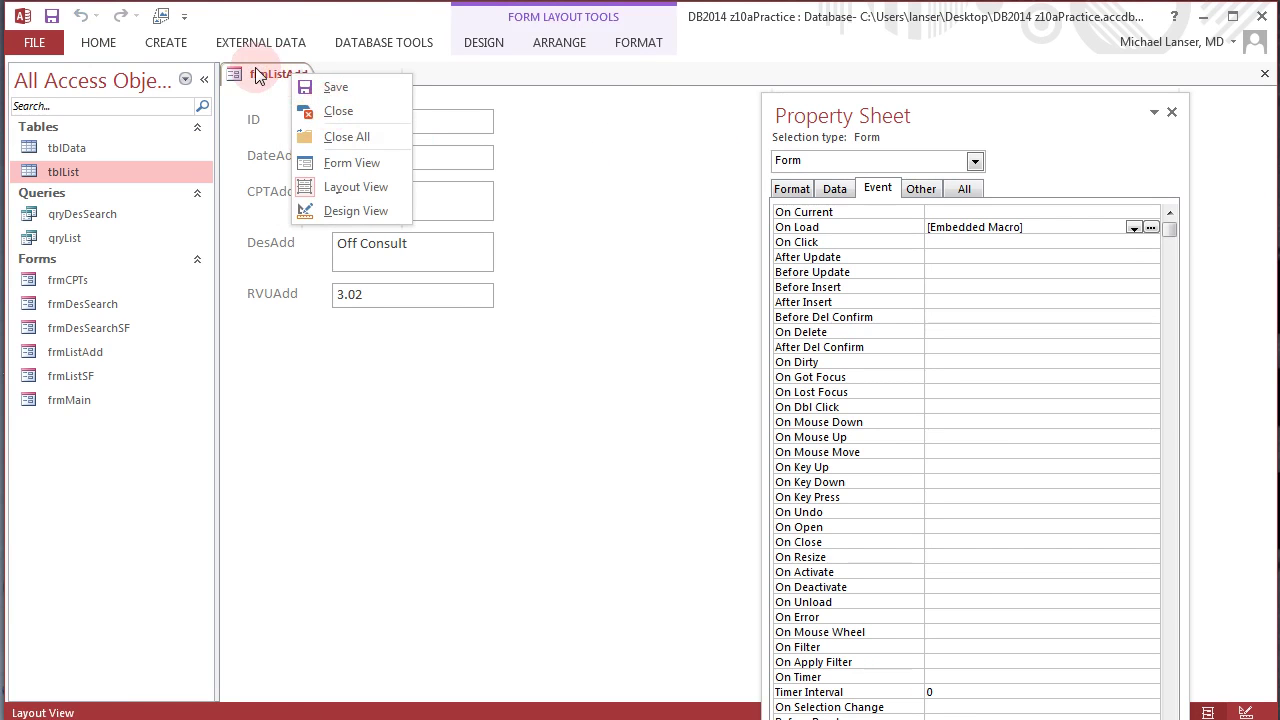
left_click(1155, 230)
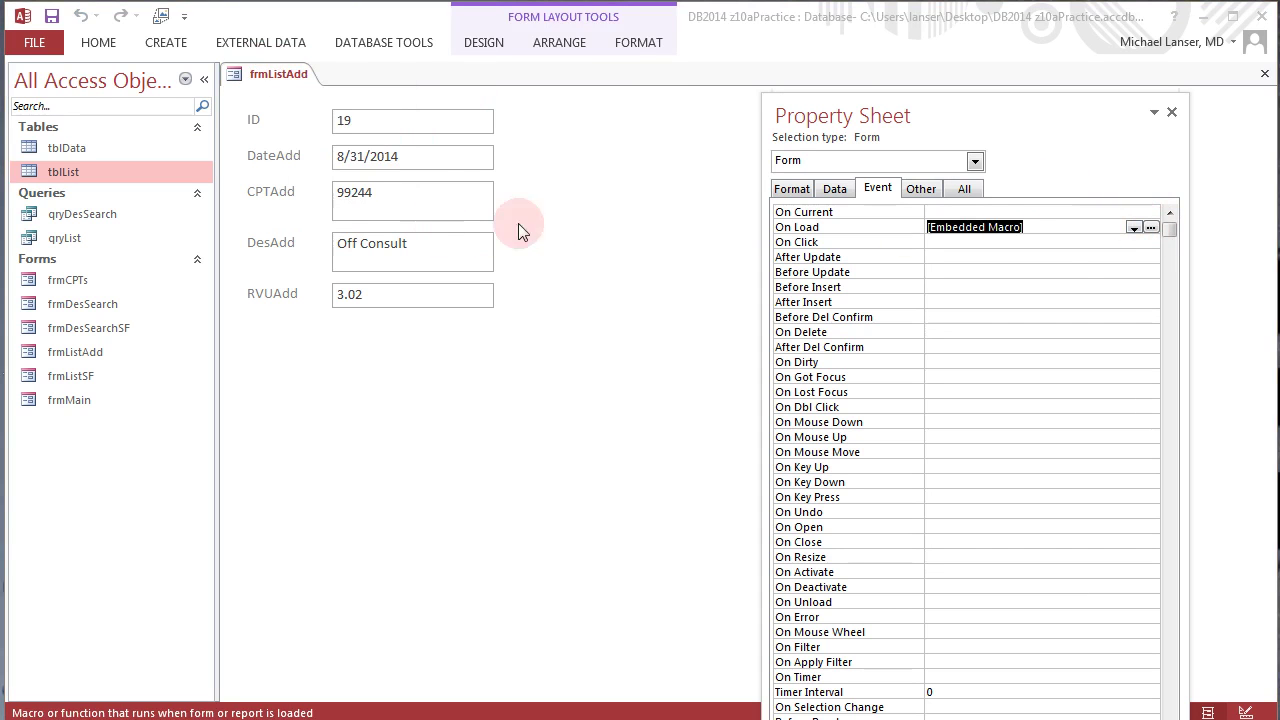
left_click(1152, 229)
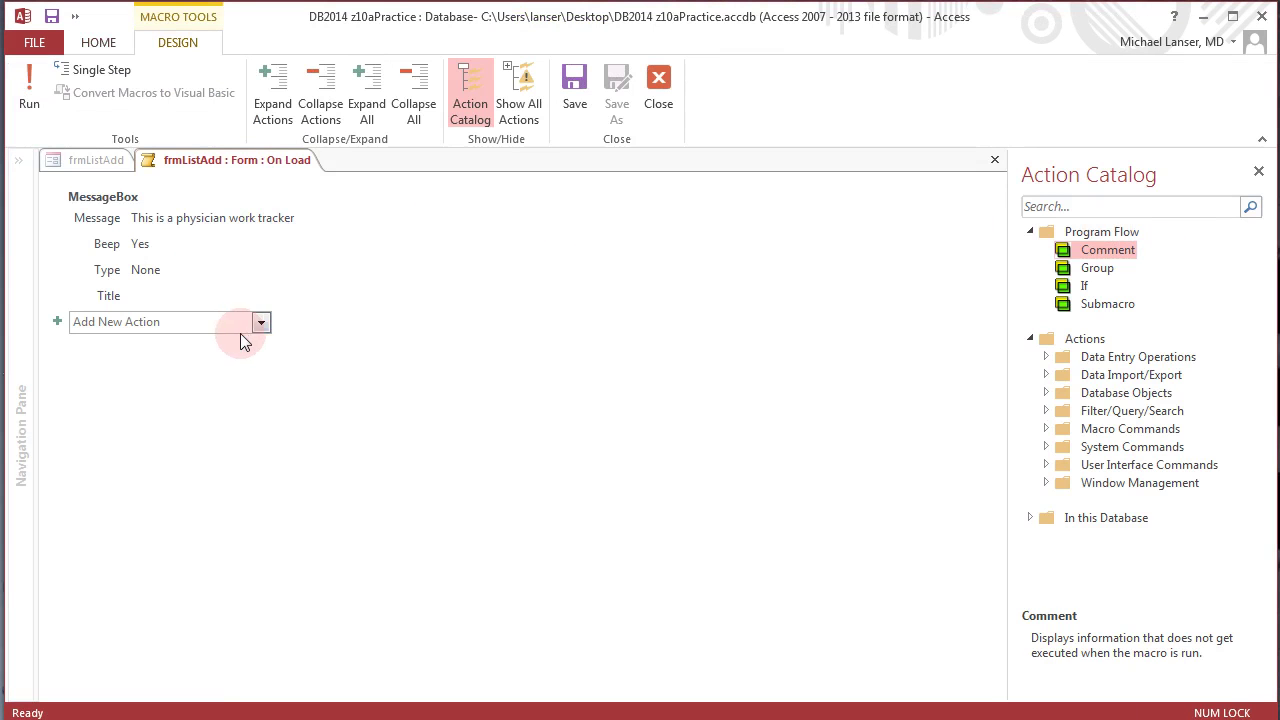
left_click(262, 319)
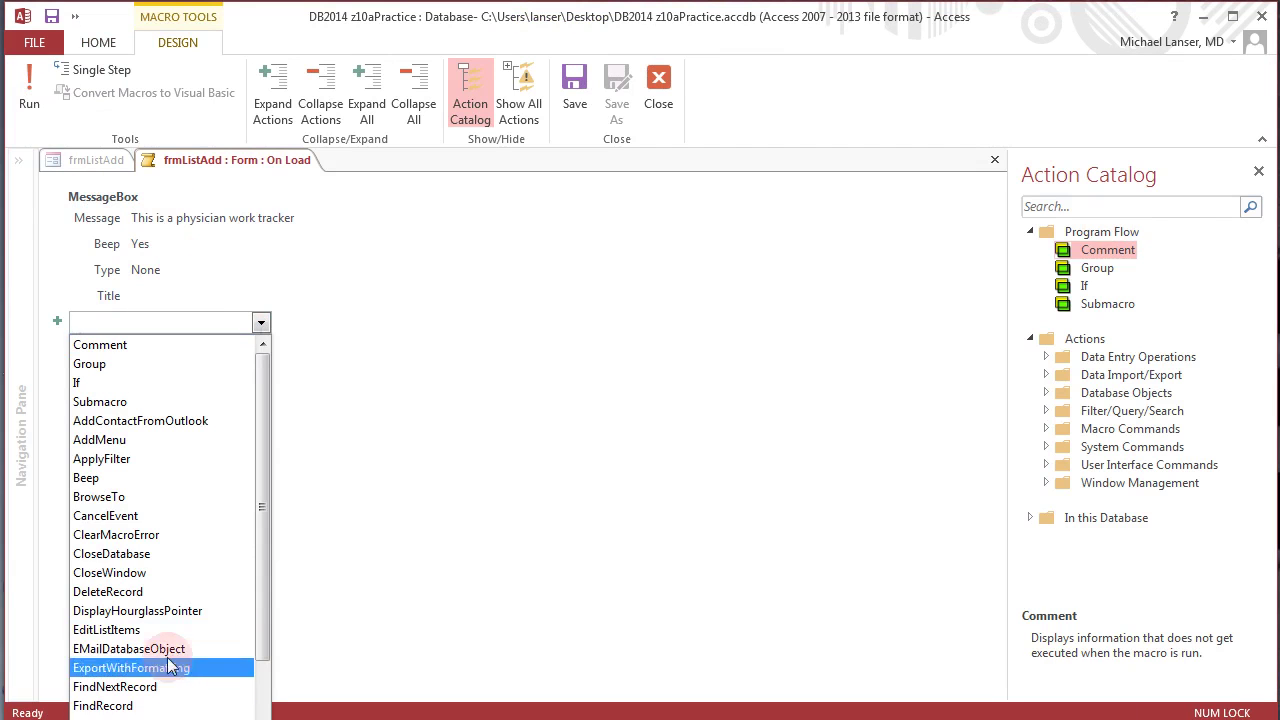
left_click(150, 572)
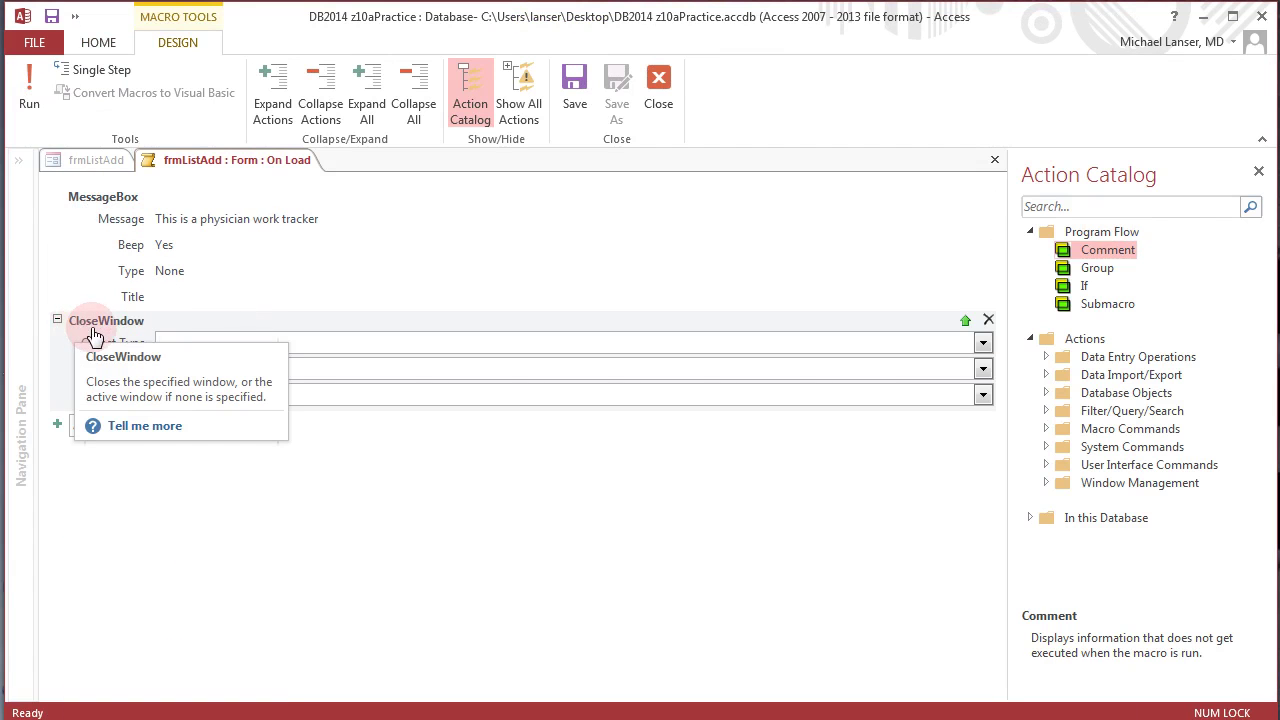
- Set the CloseWindow action to object type Form, object name frmListAdd and Save Yes, then save and close the macro
left_click(983, 343)
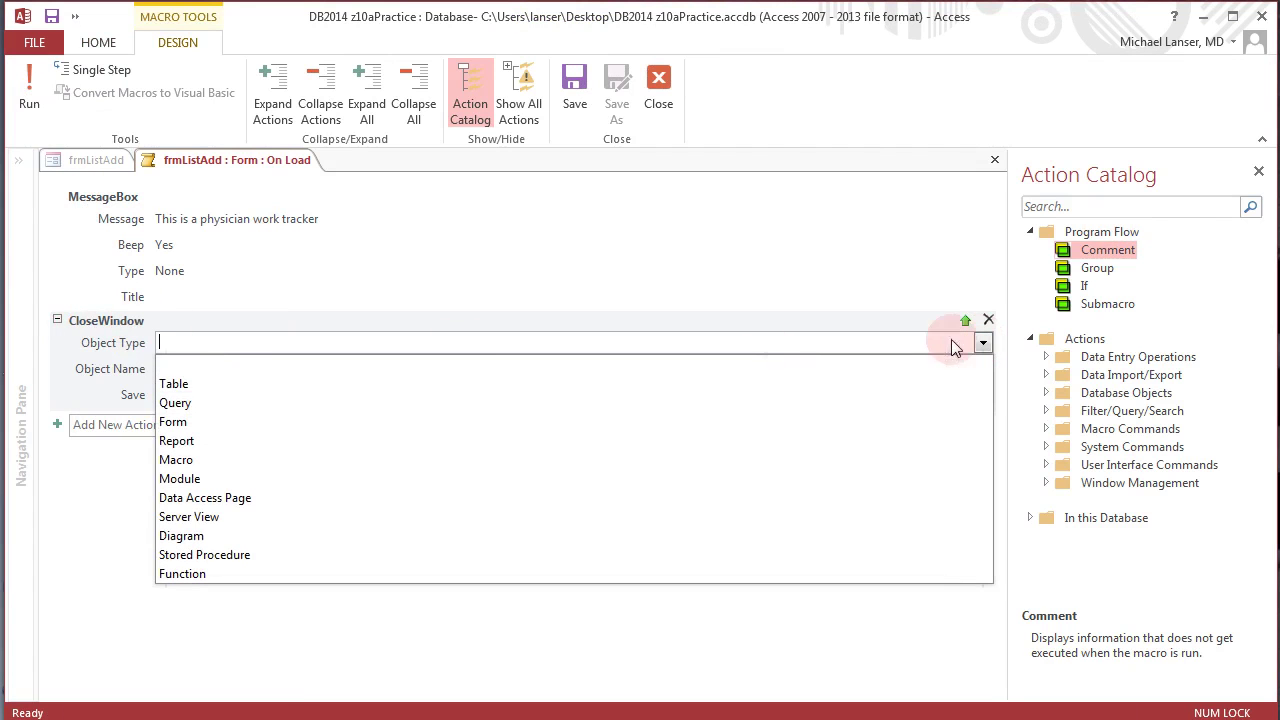
left_click(175, 423)
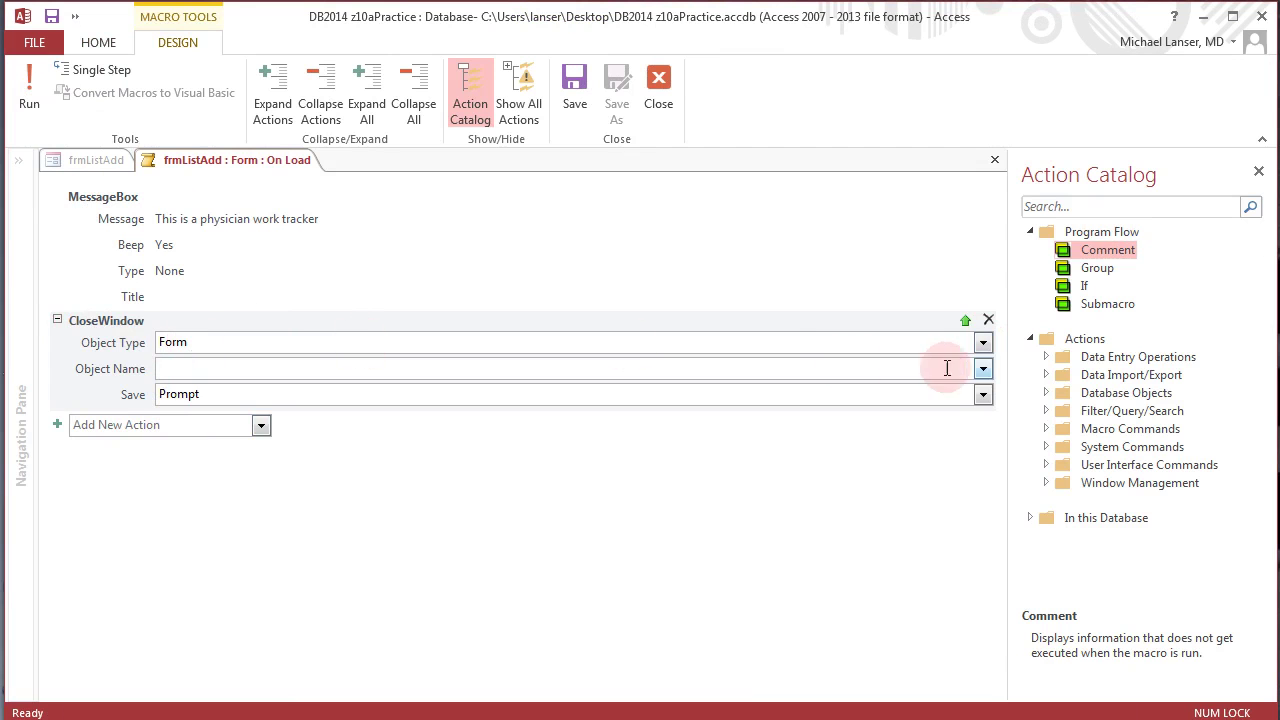
left_click(983, 369)
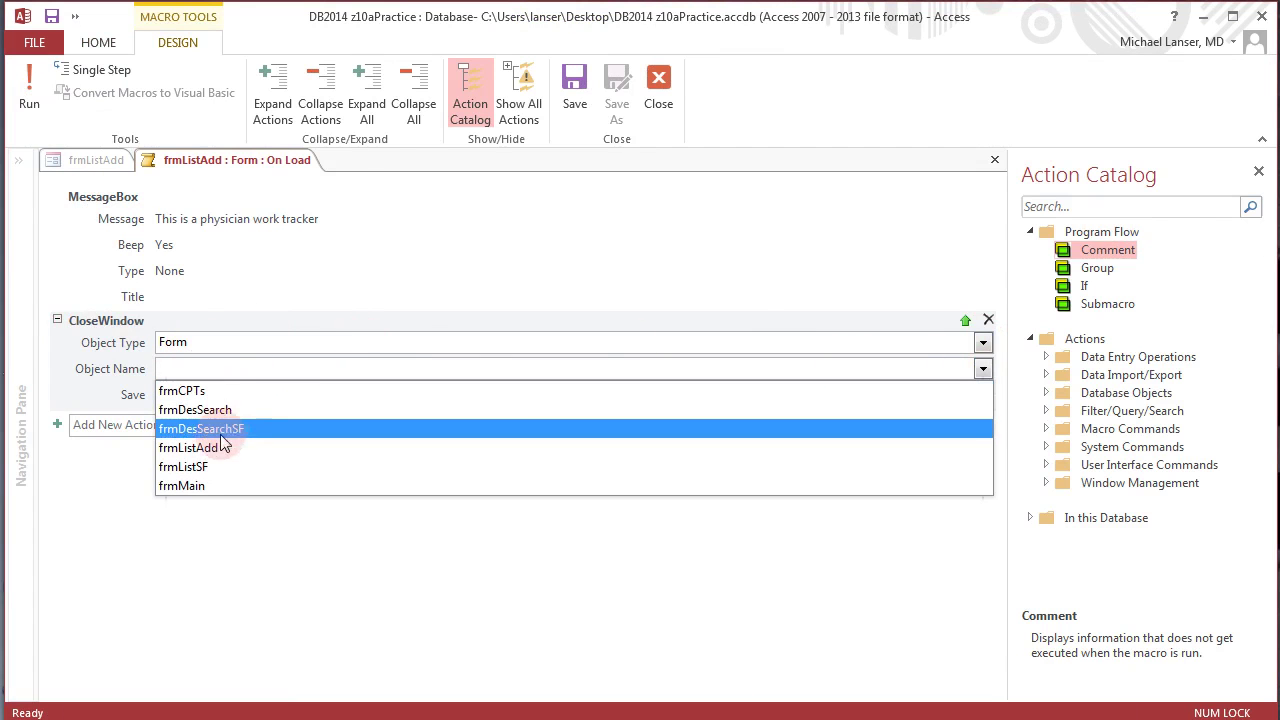
left_click(187, 448)
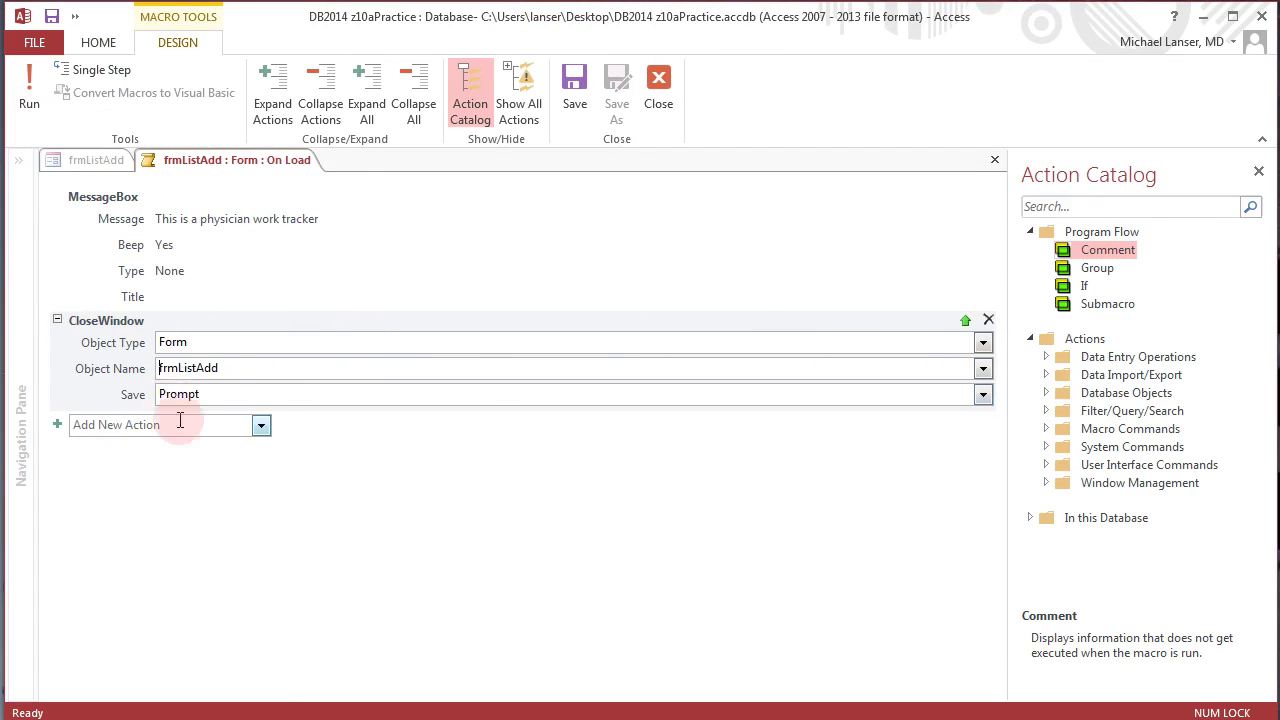
left_click(983, 394)
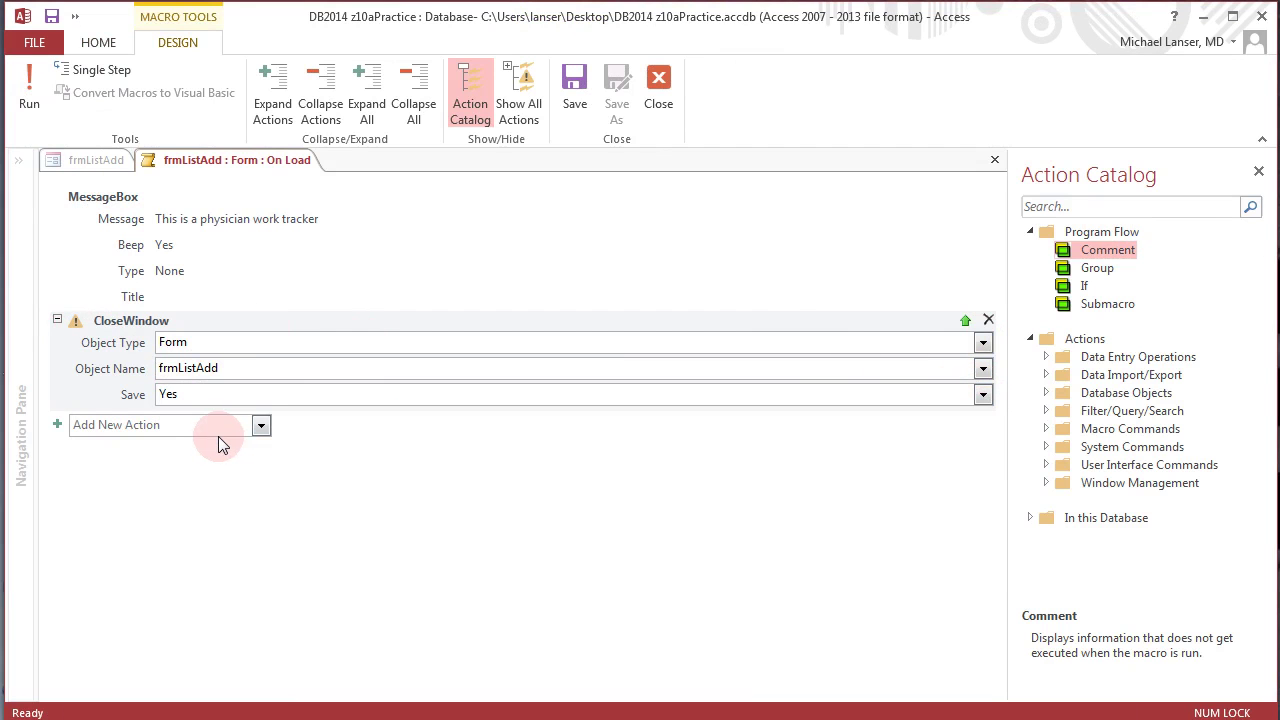
left_click(579, 102)
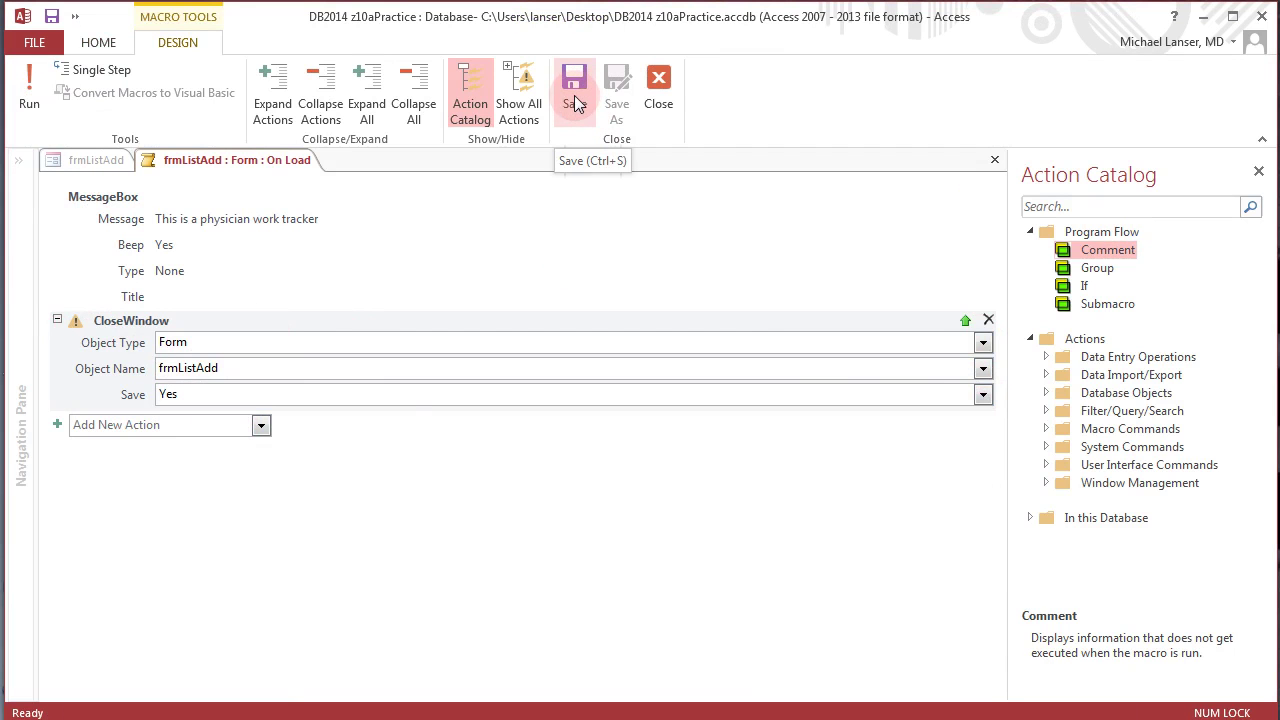
left_click(657, 90)
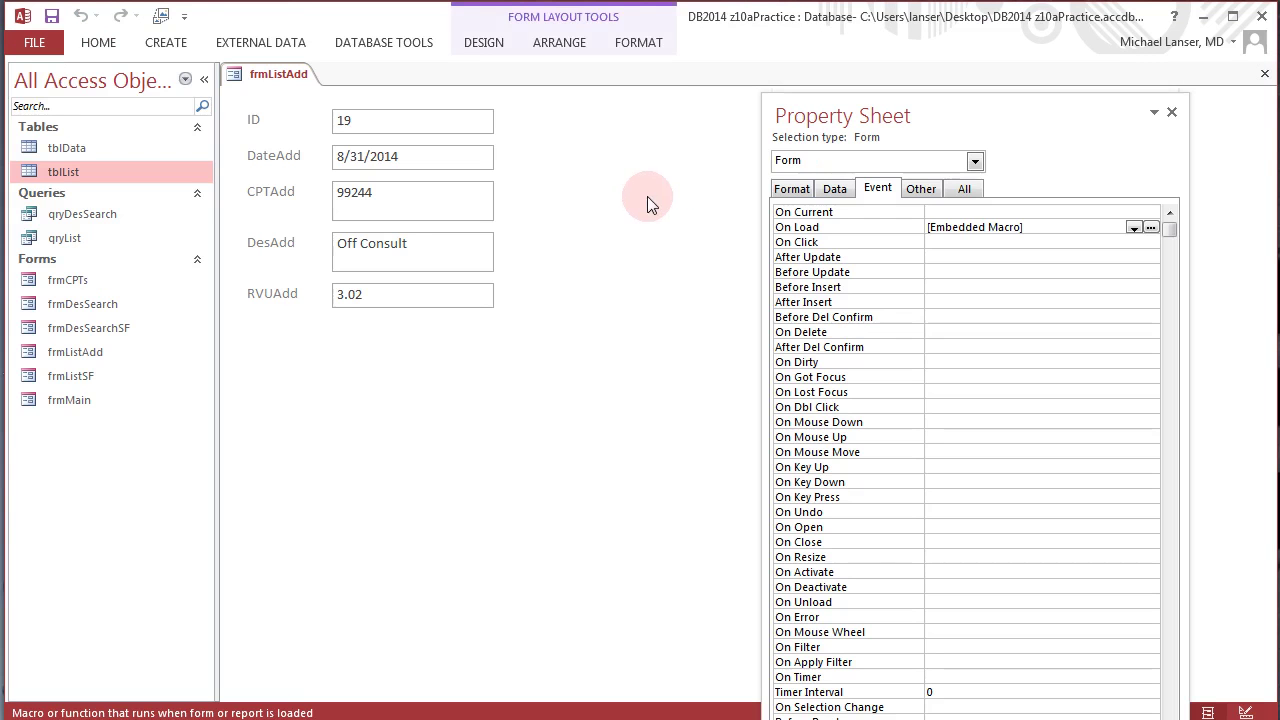
- Close the frmListAdd form
right_click(289, 74)
right_click(289, 74)
left_click(330, 110)
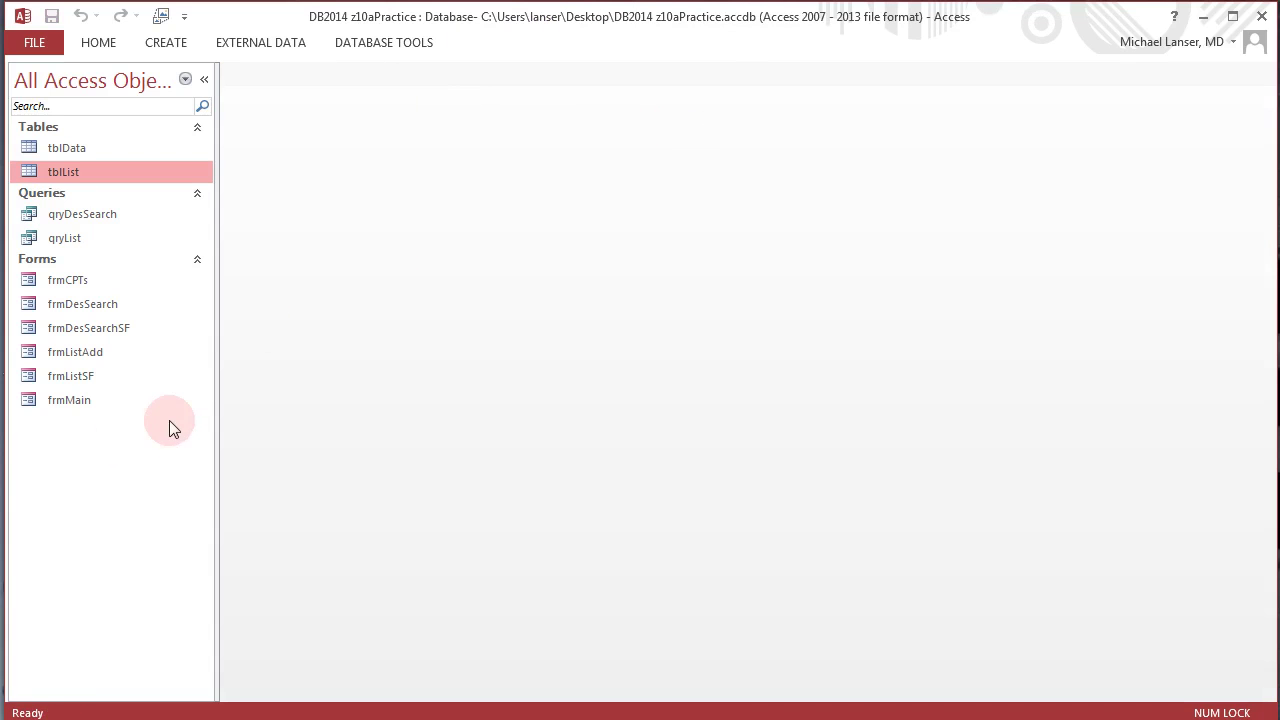
- Open the frmMain form and switch it to Layout View
double_click(71, 399)
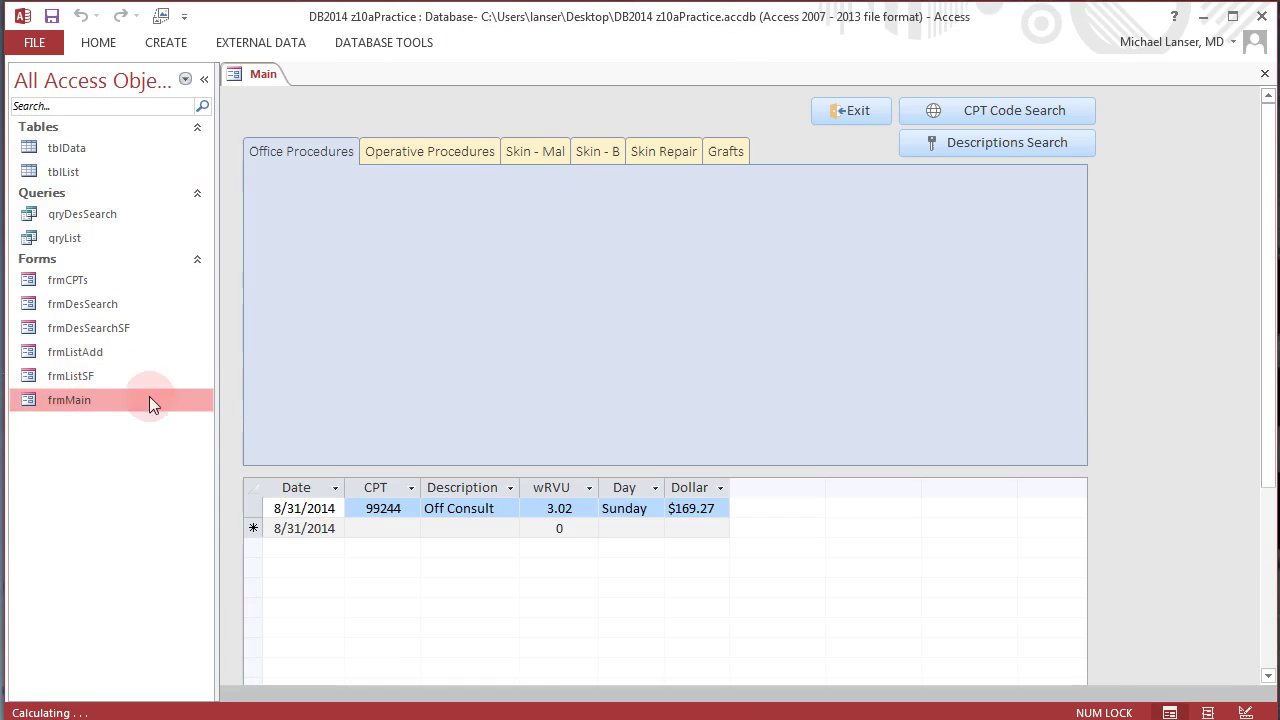
right_click(253, 80)
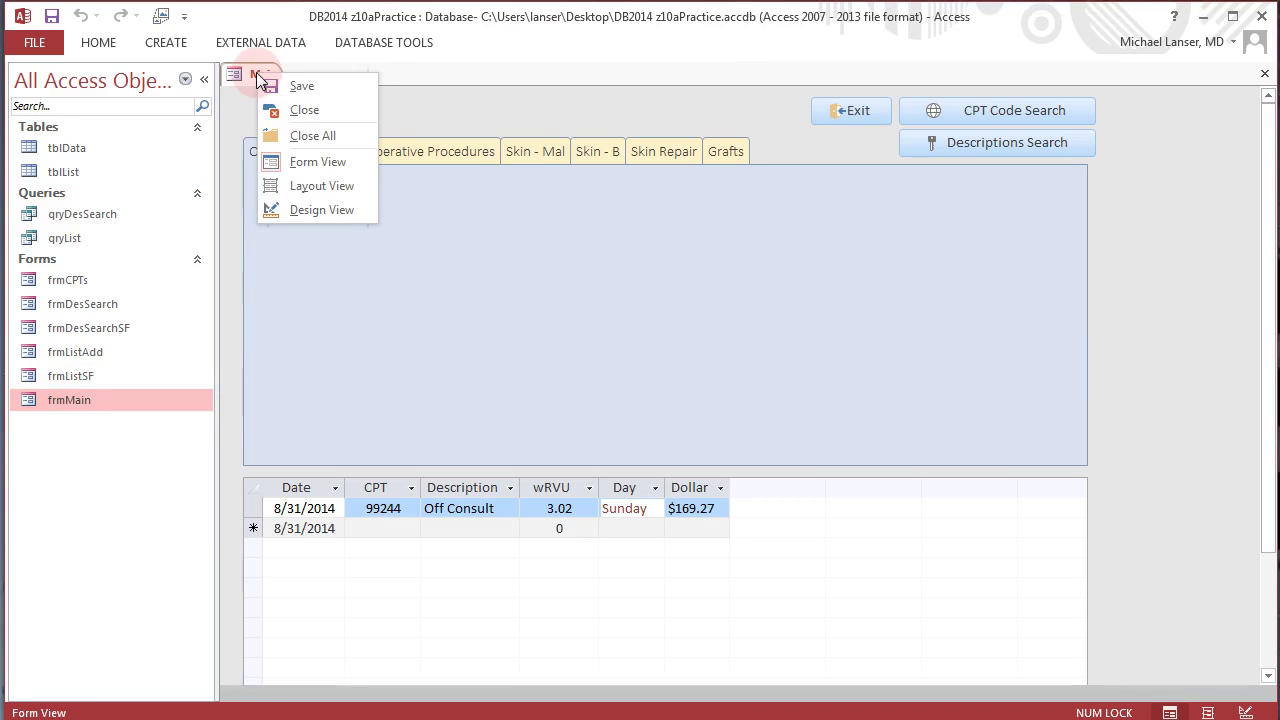
left_click(292, 185)
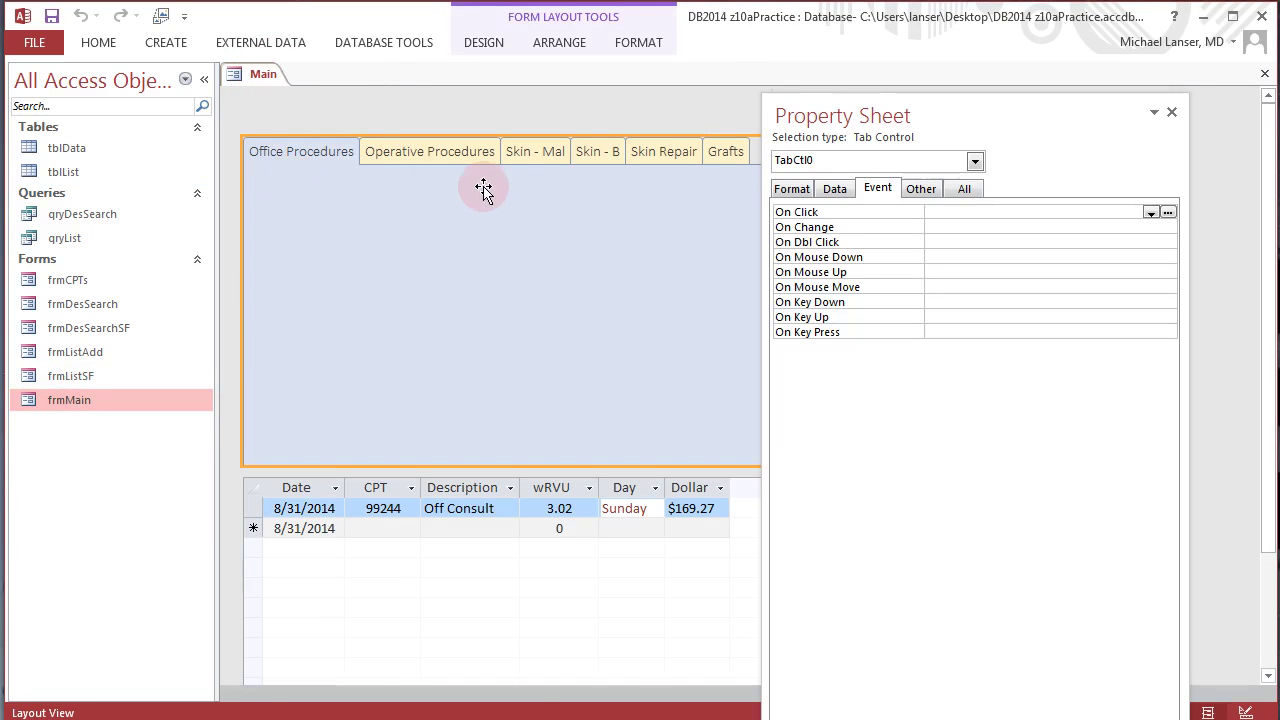
- Place a command button on the Office Procedures page without the wizard and shift it away from the page's upper-left corner
left_click(484, 42)
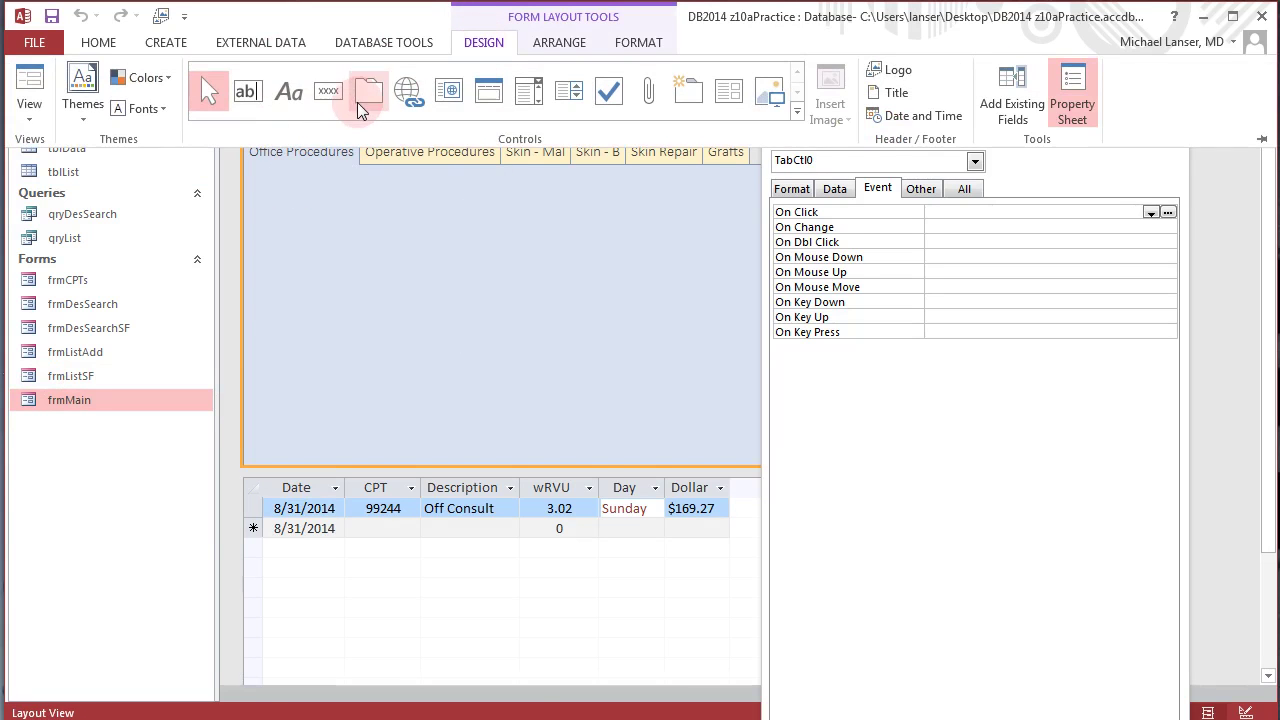
left_click(328, 92)
left_click(370, 264)
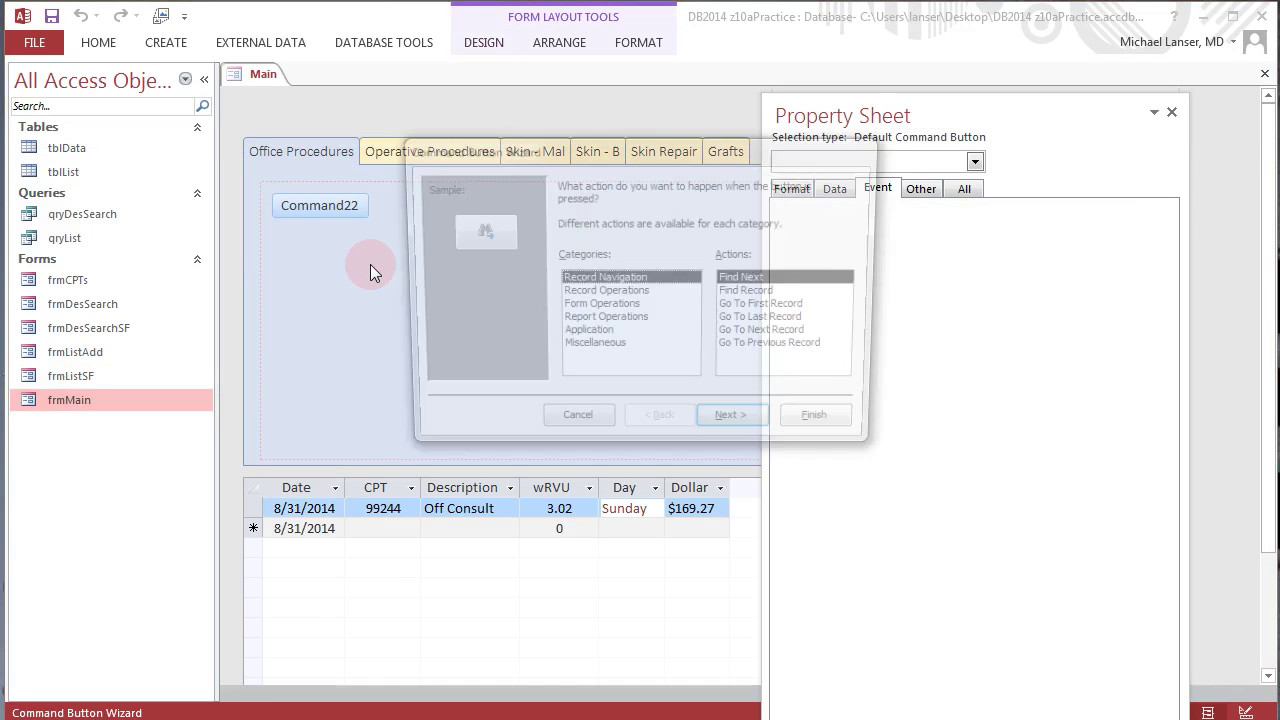
left_click(557, 428)
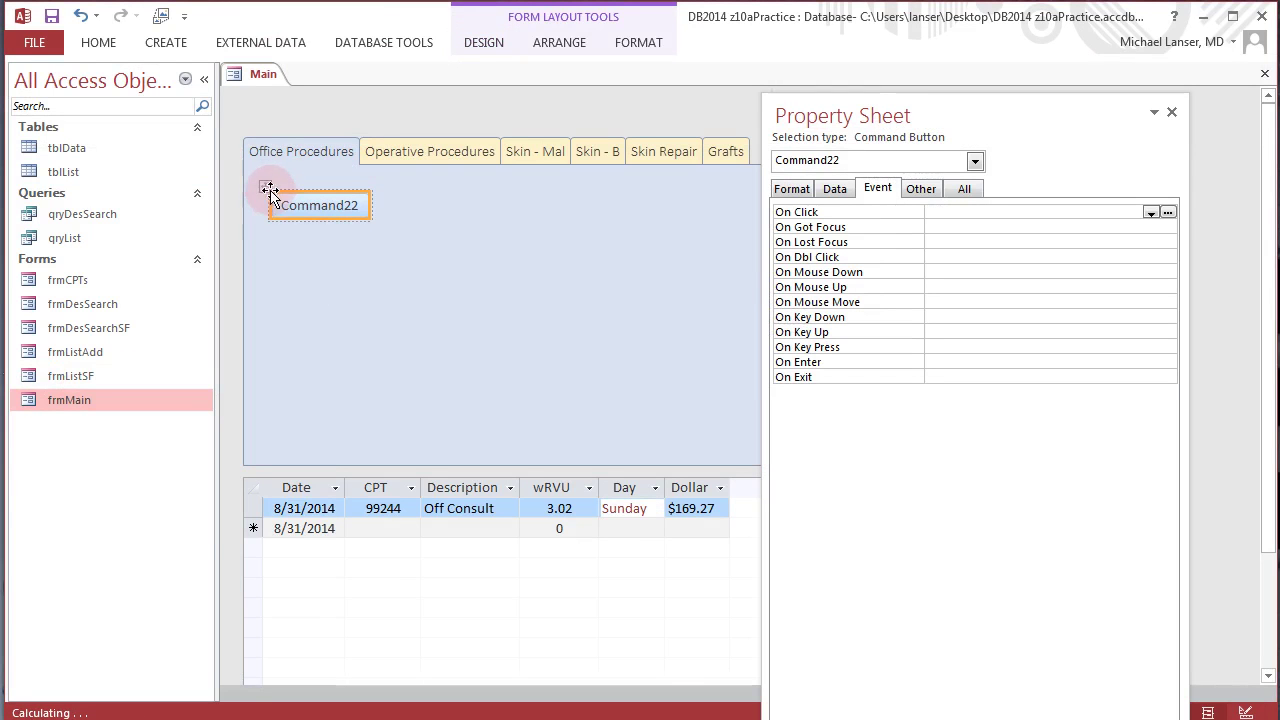
left_click_drag(264, 187, 352, 218)
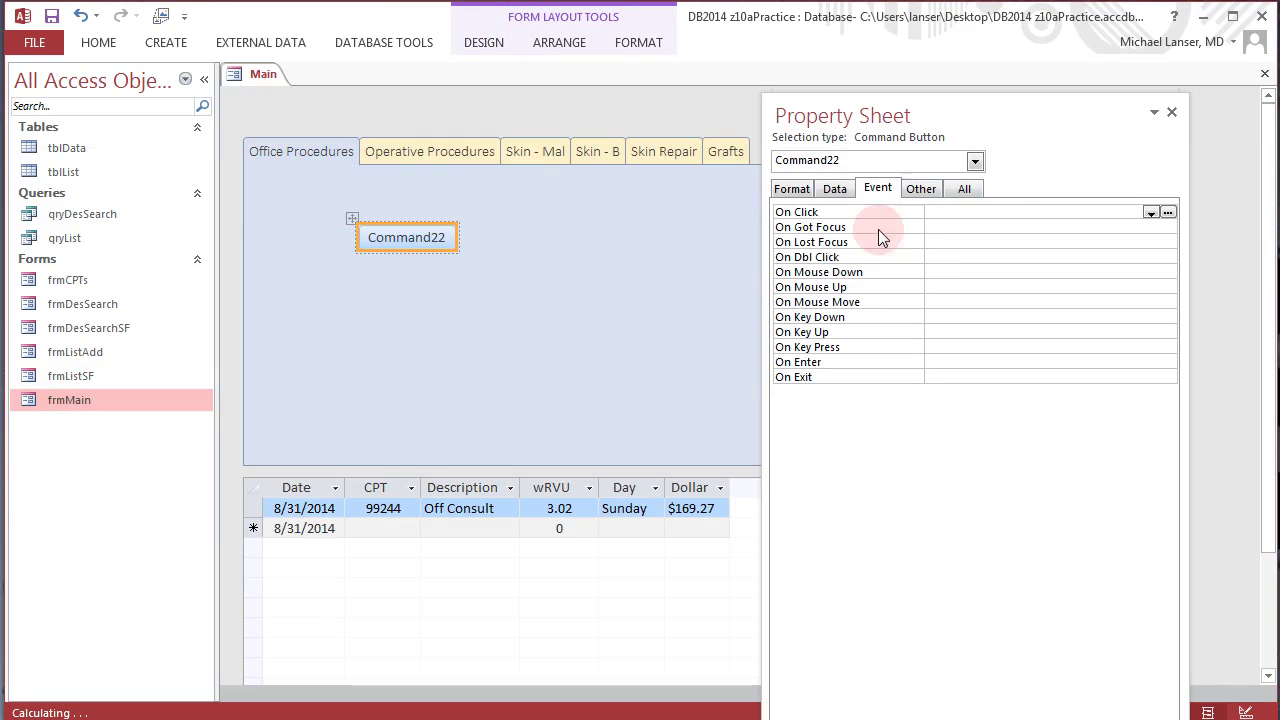
- Set the new command button's caption to "TEST: OPEN FrmListAdd"
left_click(792, 189)
left_click_drag(981, 211, 930, 213)
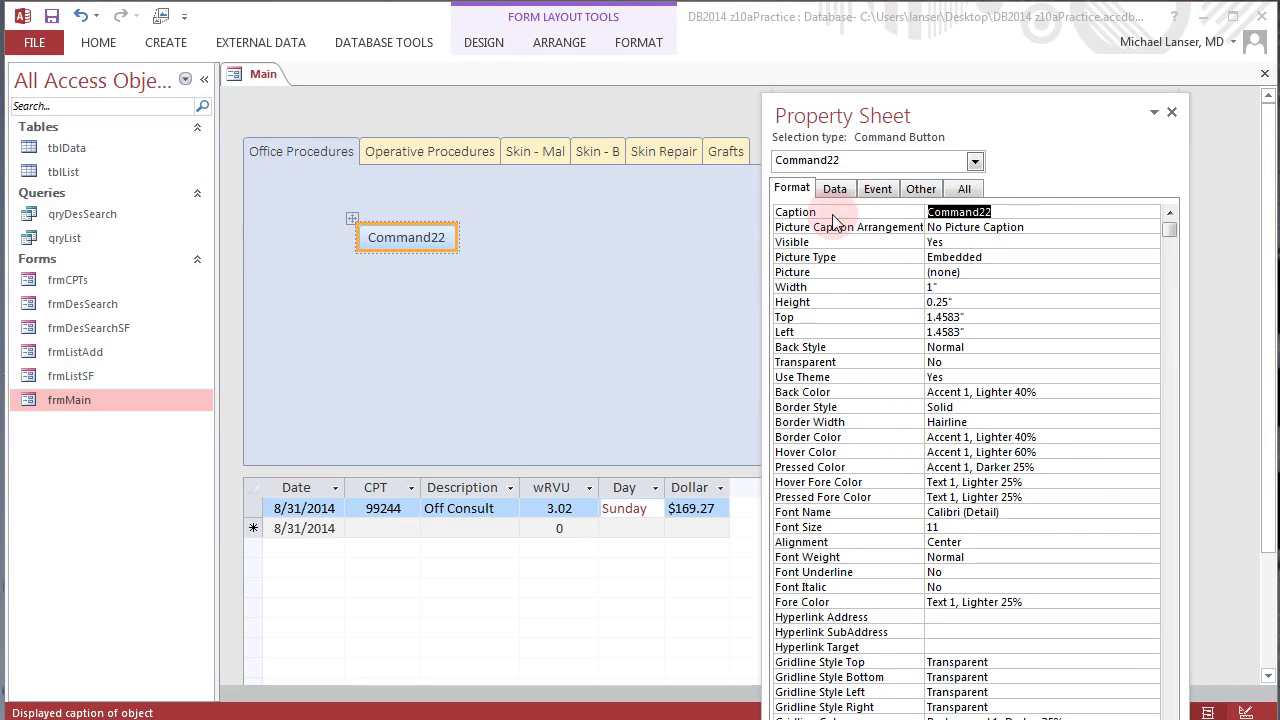
type("T")
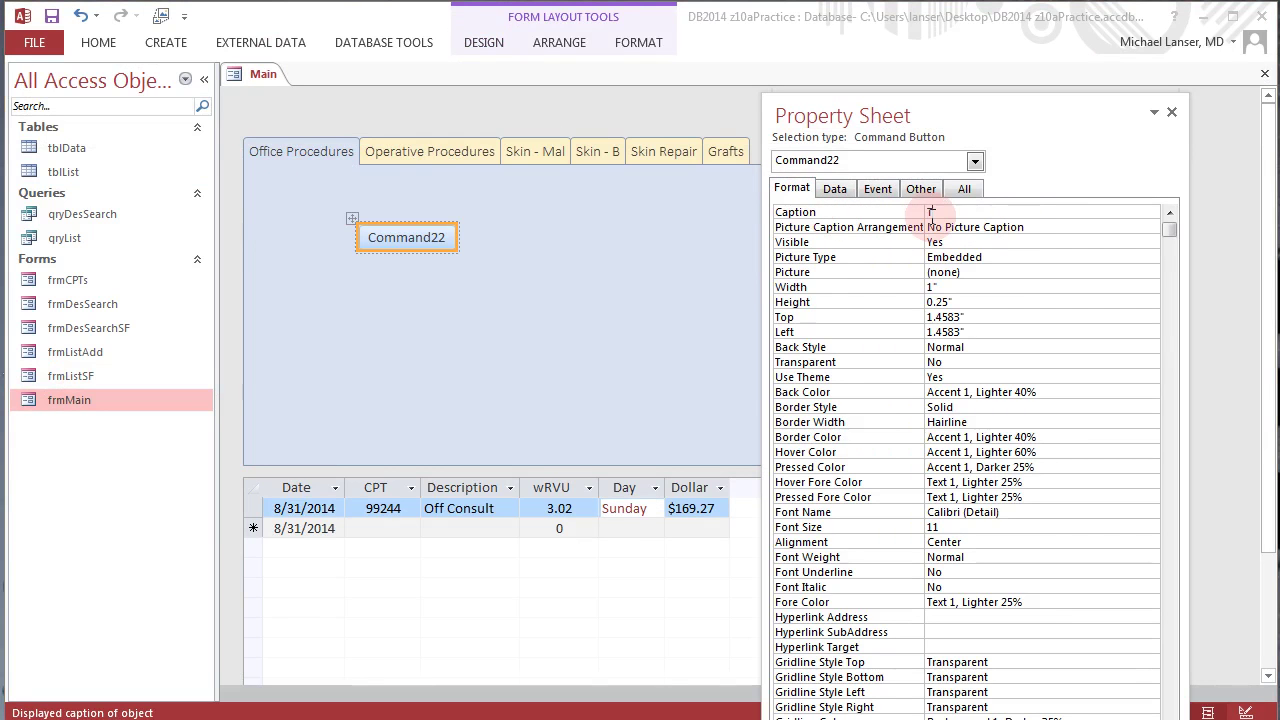
type("EST: OPEN FrmListAdd")
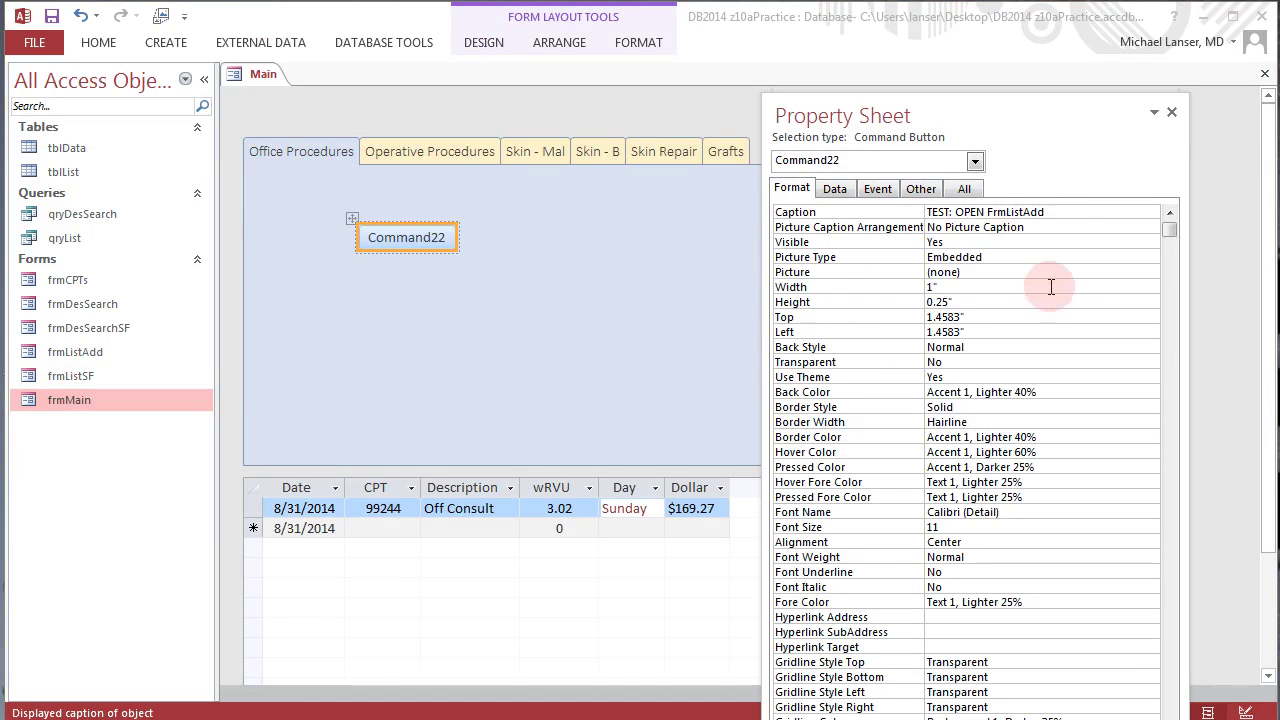
left_click(815, 318)
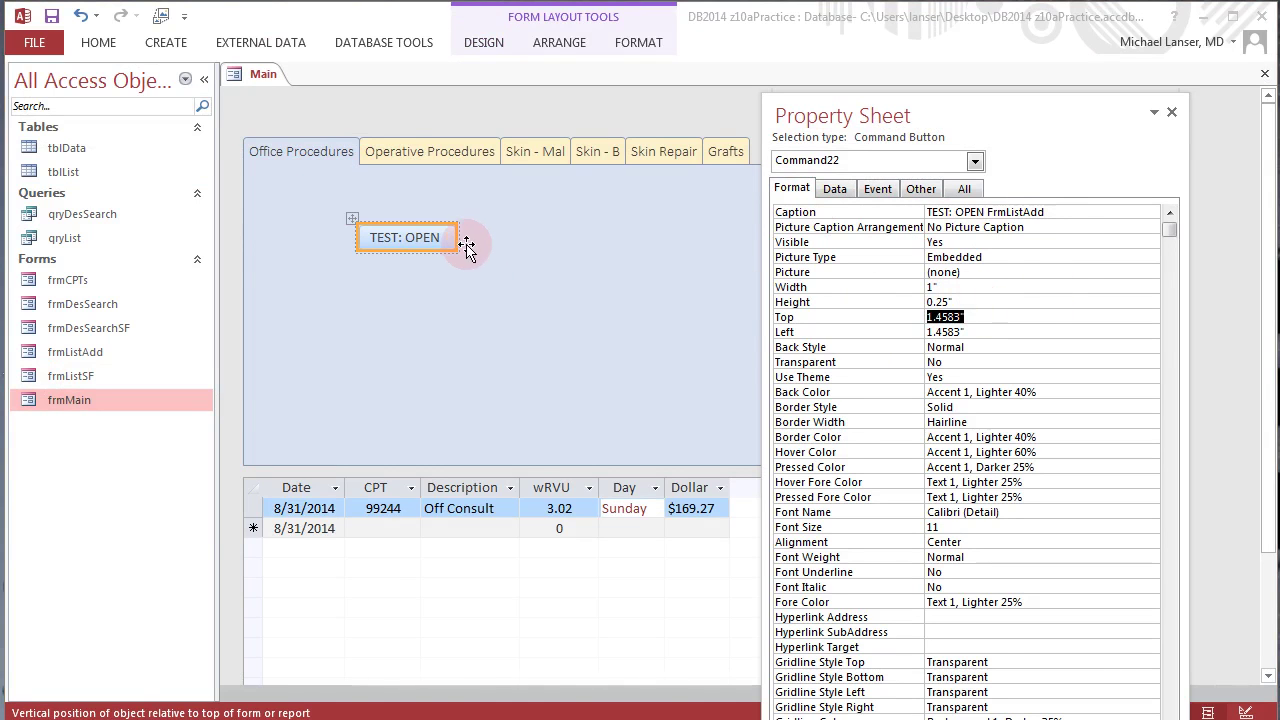
- Widen the button to about 2.05 inches and move it to about 1.21 inches from the top and 0.67 inches from the left
left_click_drag(458, 240, 556, 240)
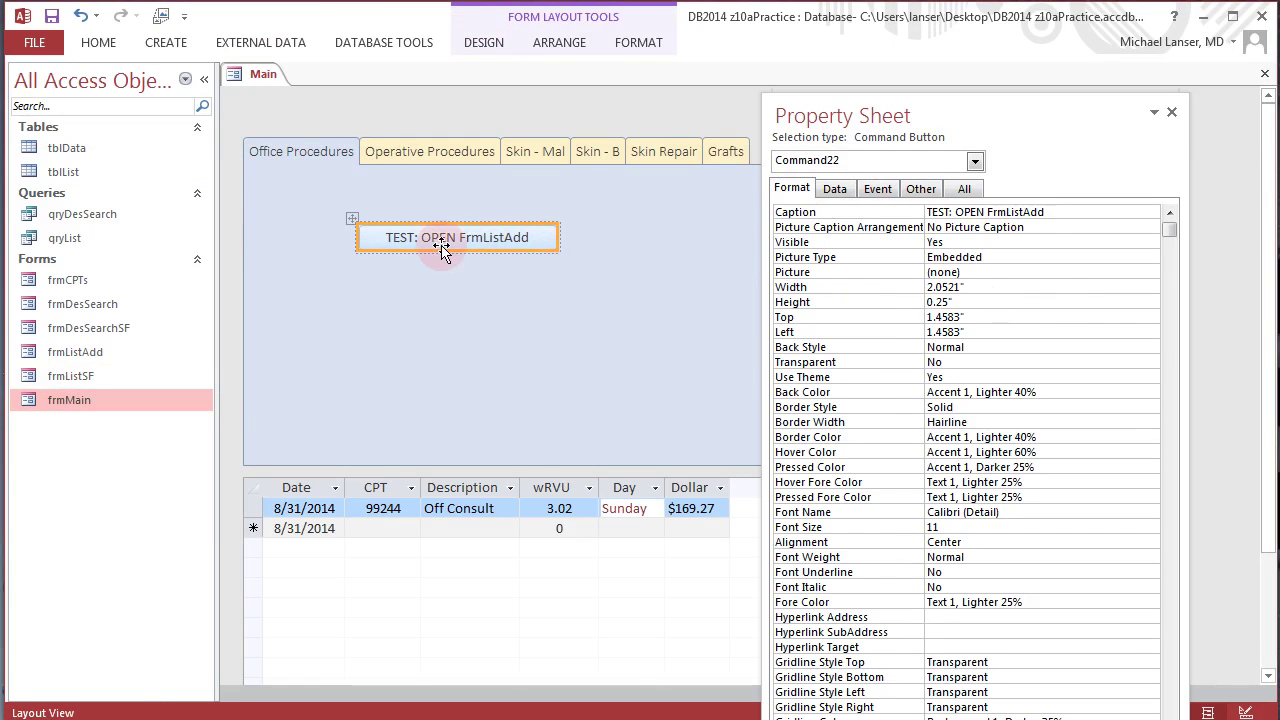
left_click_drag(434, 243, 334, 214)
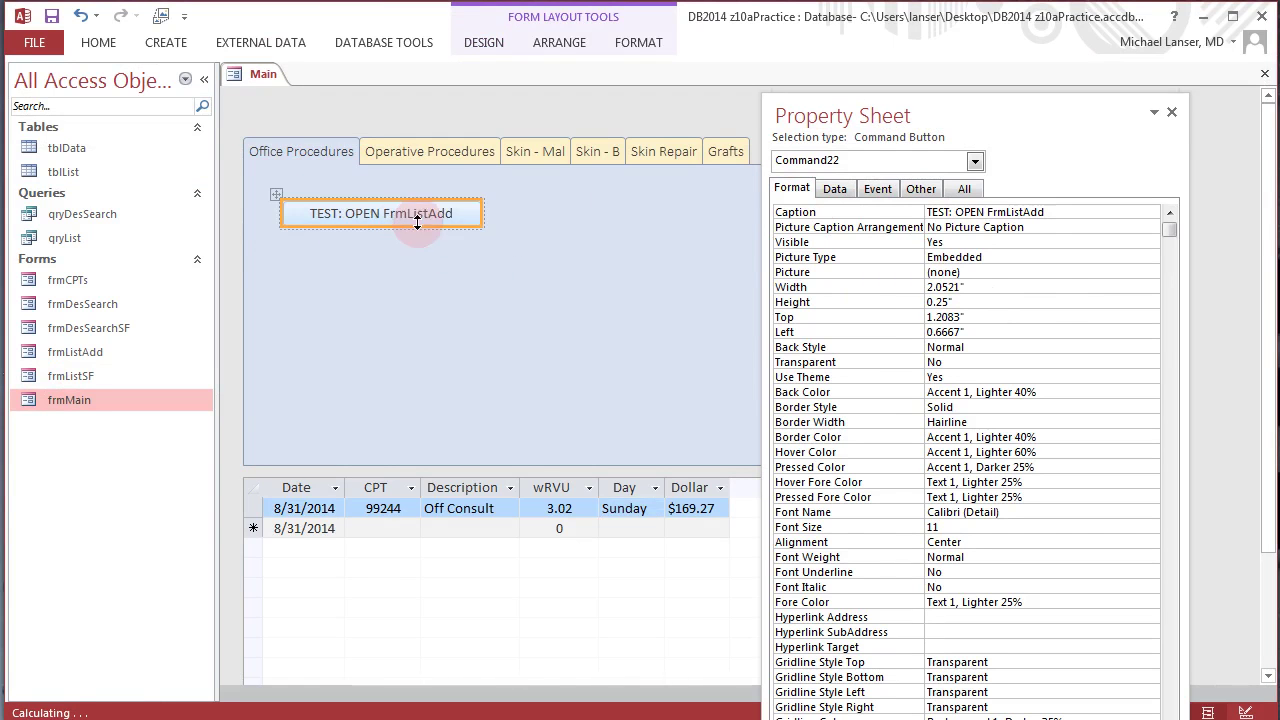
- Open the Macro Builder for the button's On Click event
left_click(879, 190)
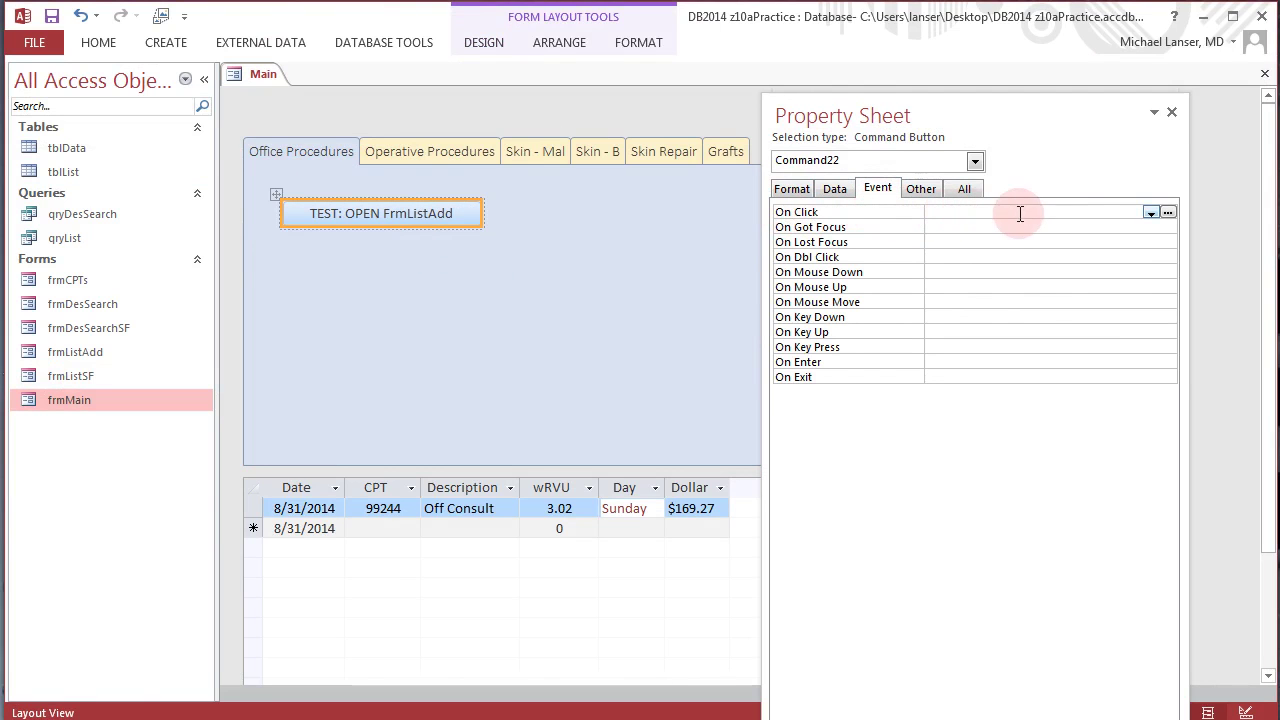
left_click(1167, 212)
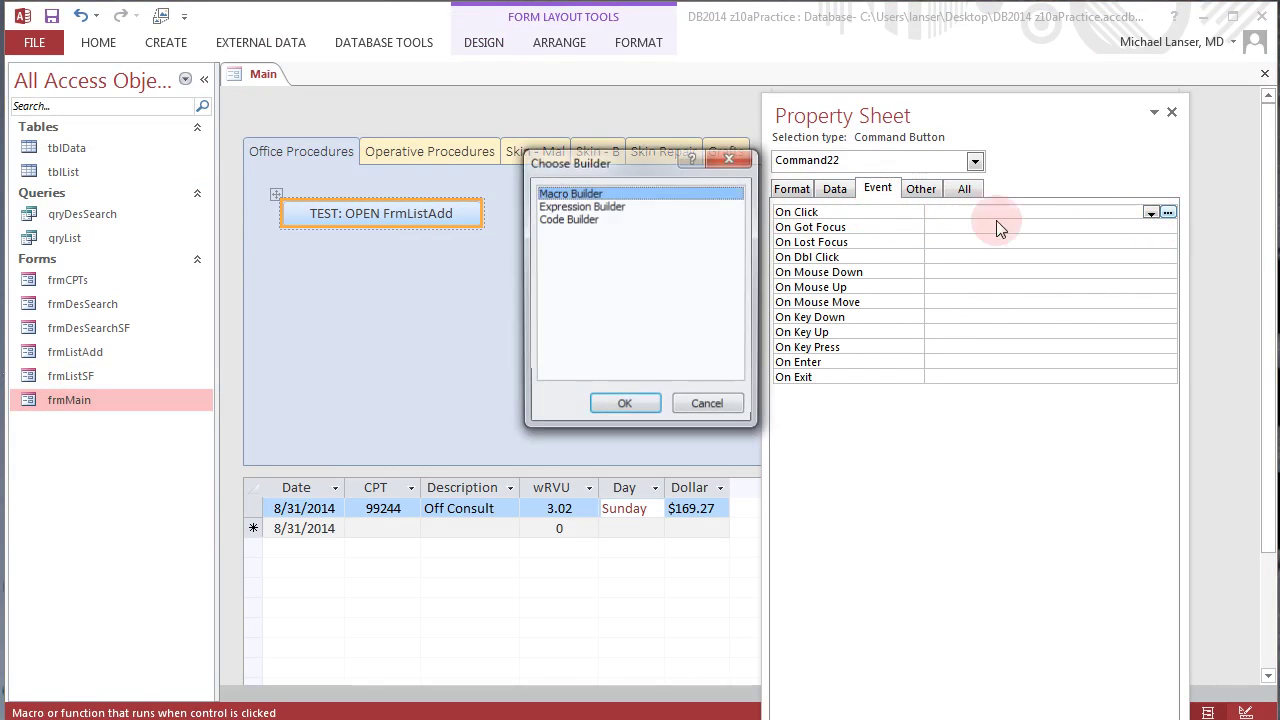
left_click(566, 219)
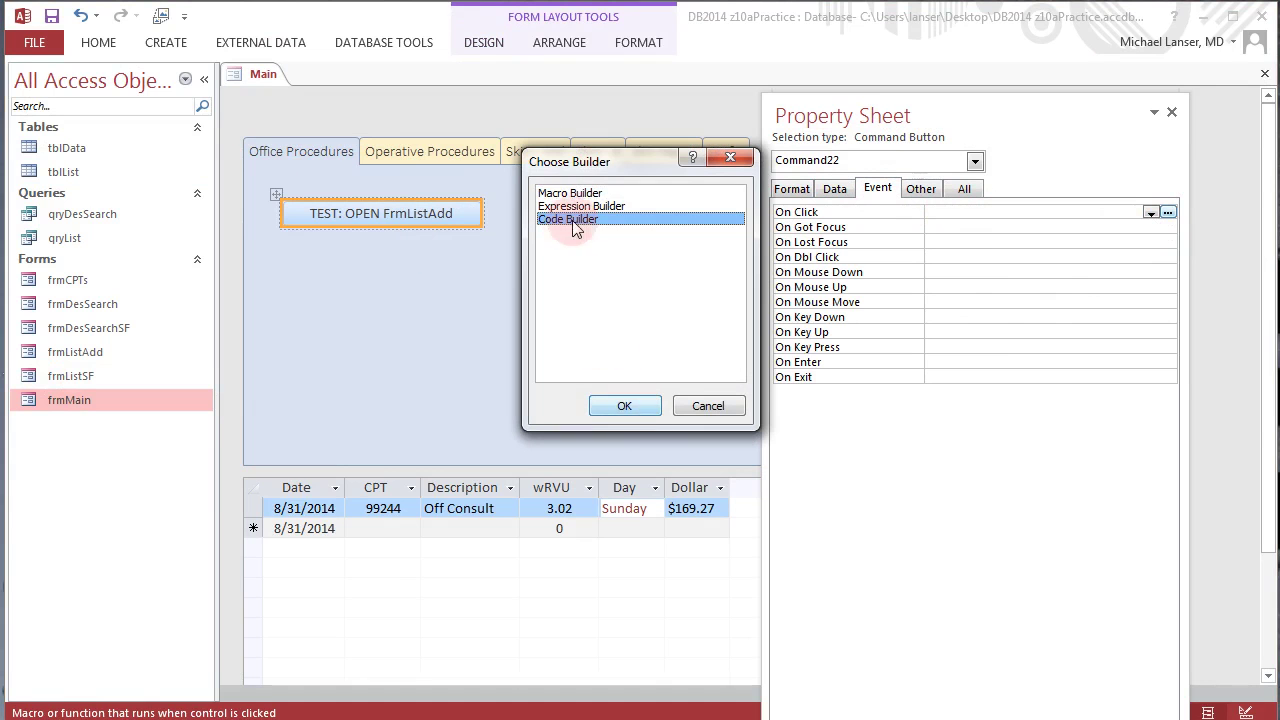
left_click(570, 193)
left_click(620, 403)
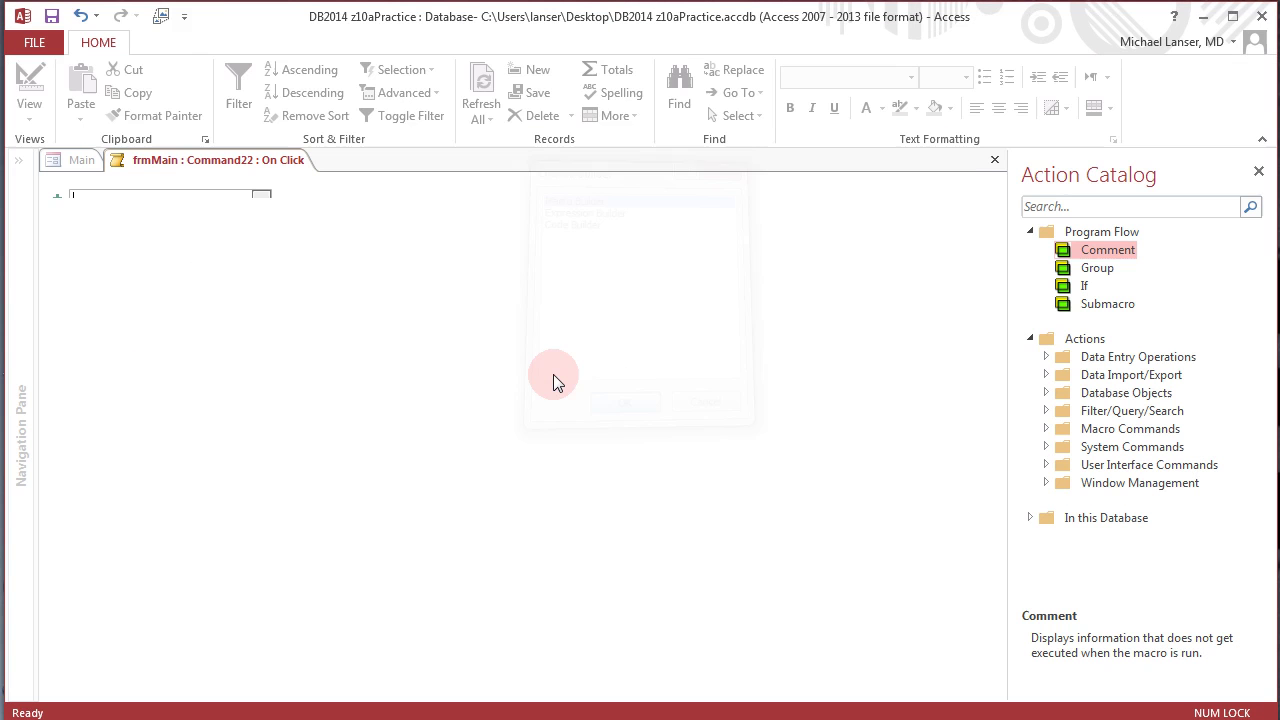
- Add an OpenForm action for the form frmListAdd, then save and close the macro
left_click(260, 201)
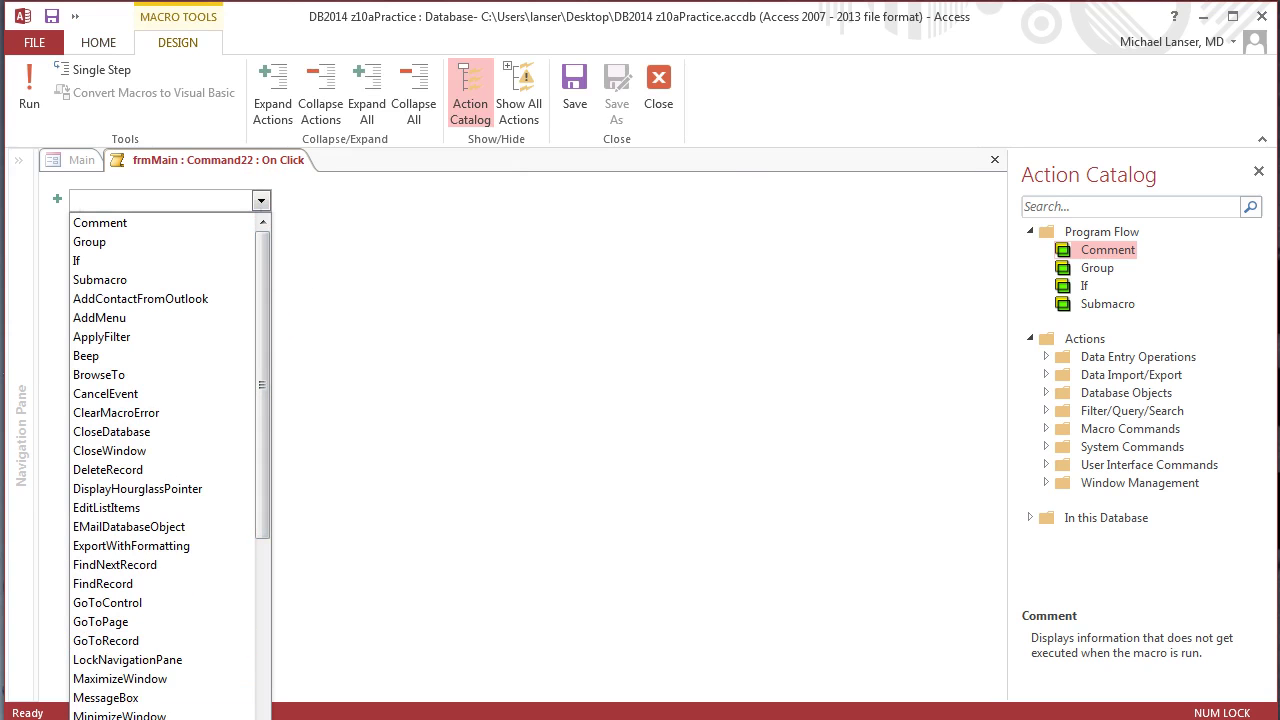
left_click(160, 719)
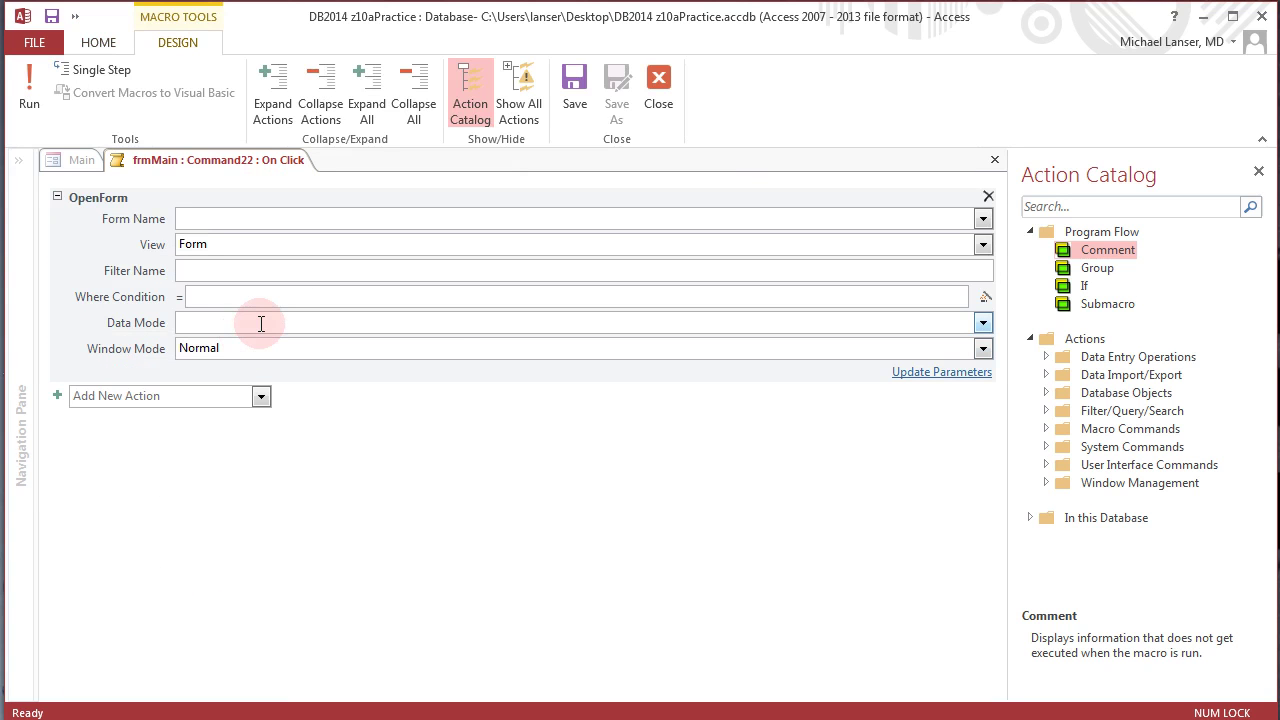
left_click(983, 218)
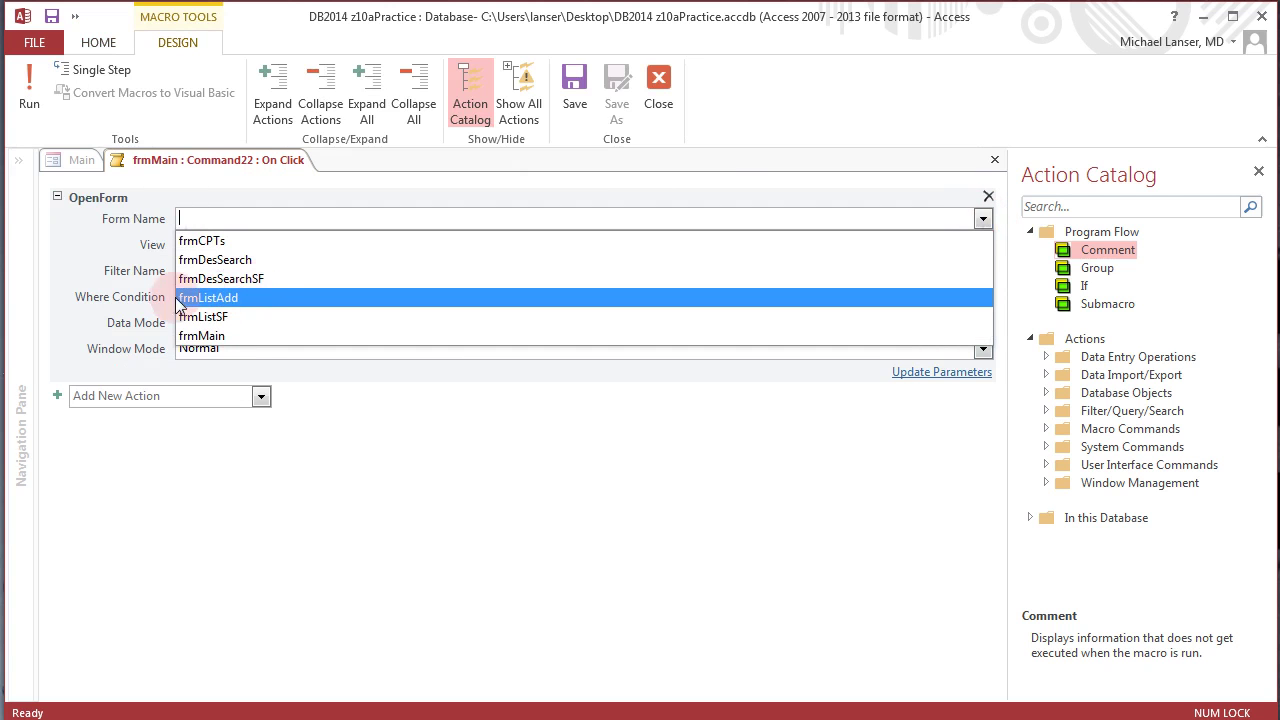
left_click(212, 297)
left_click(580, 95)
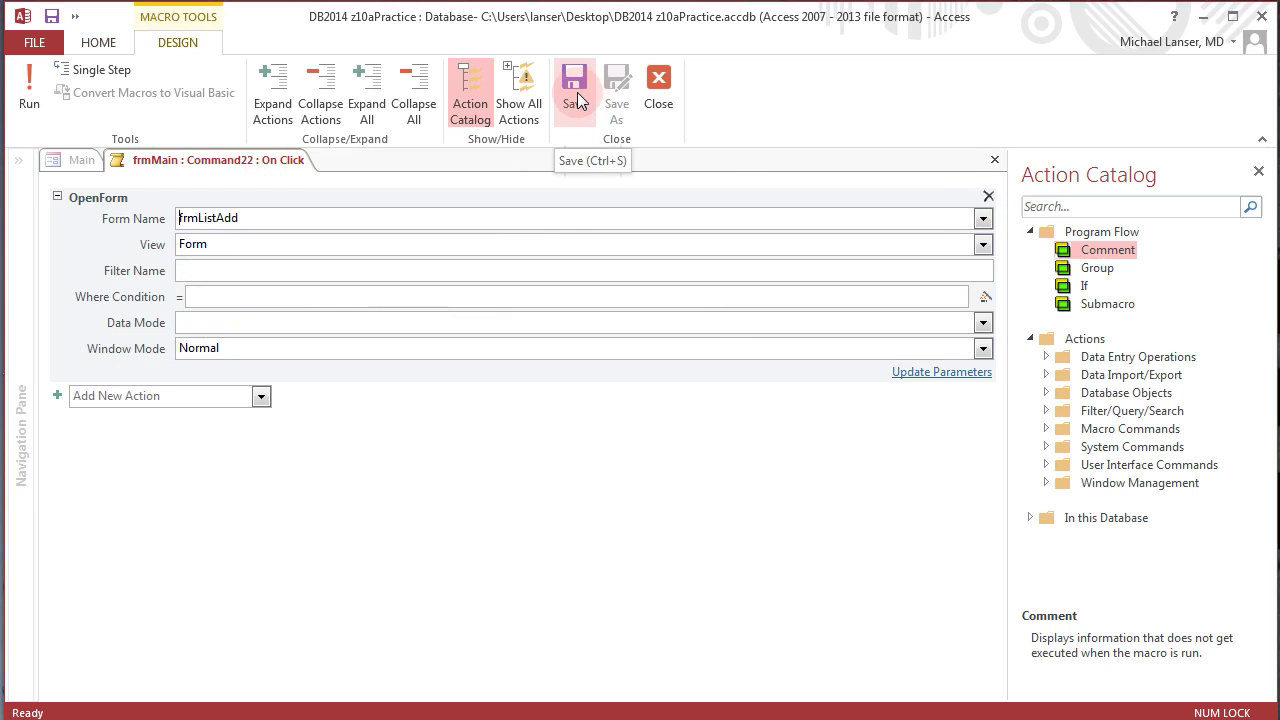
left_click(652, 93)
- Save the frmMain form and switch it to Form View
left_click(574, 209)
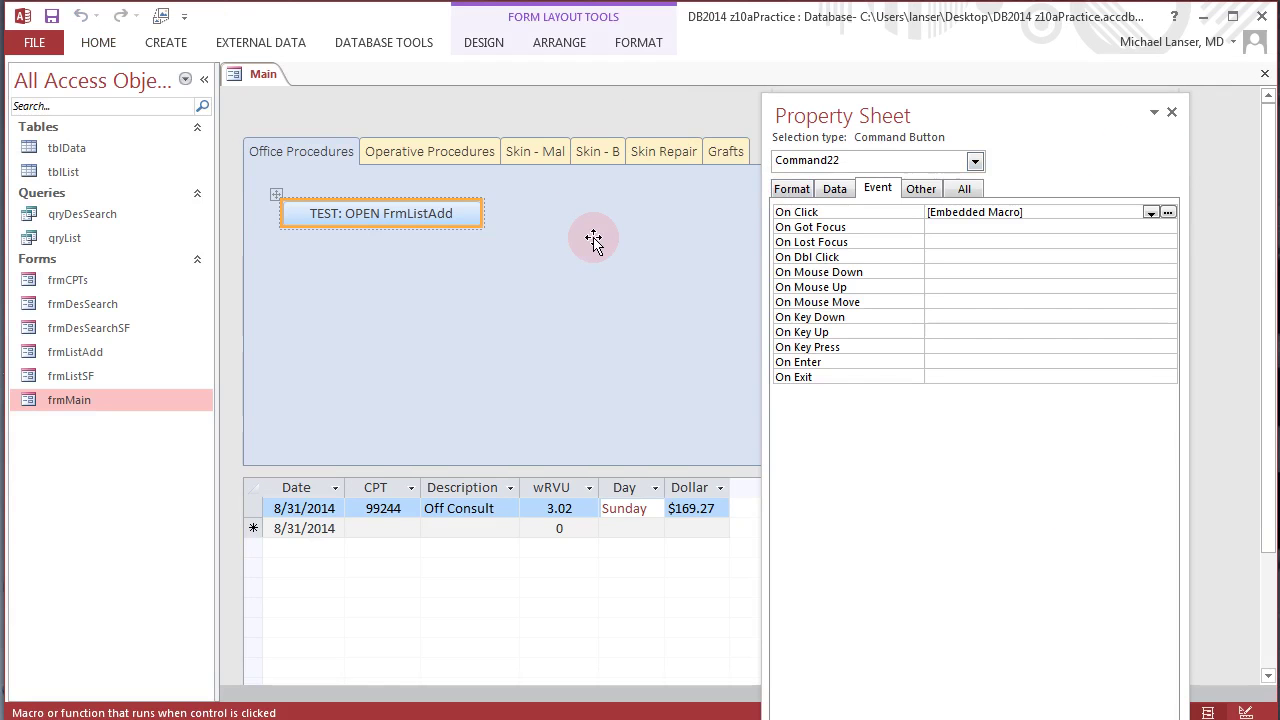
right_click(263, 74)
left_click(305, 93)
right_click(263, 74)
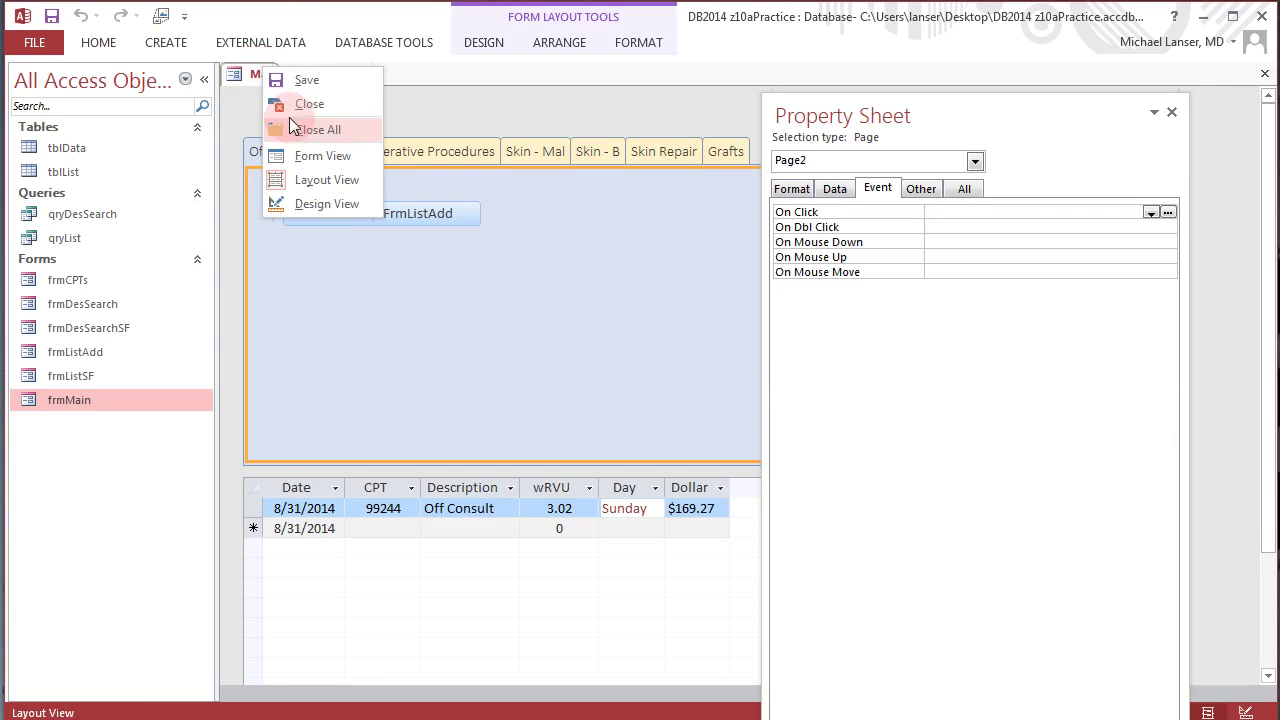
left_click(305, 160)
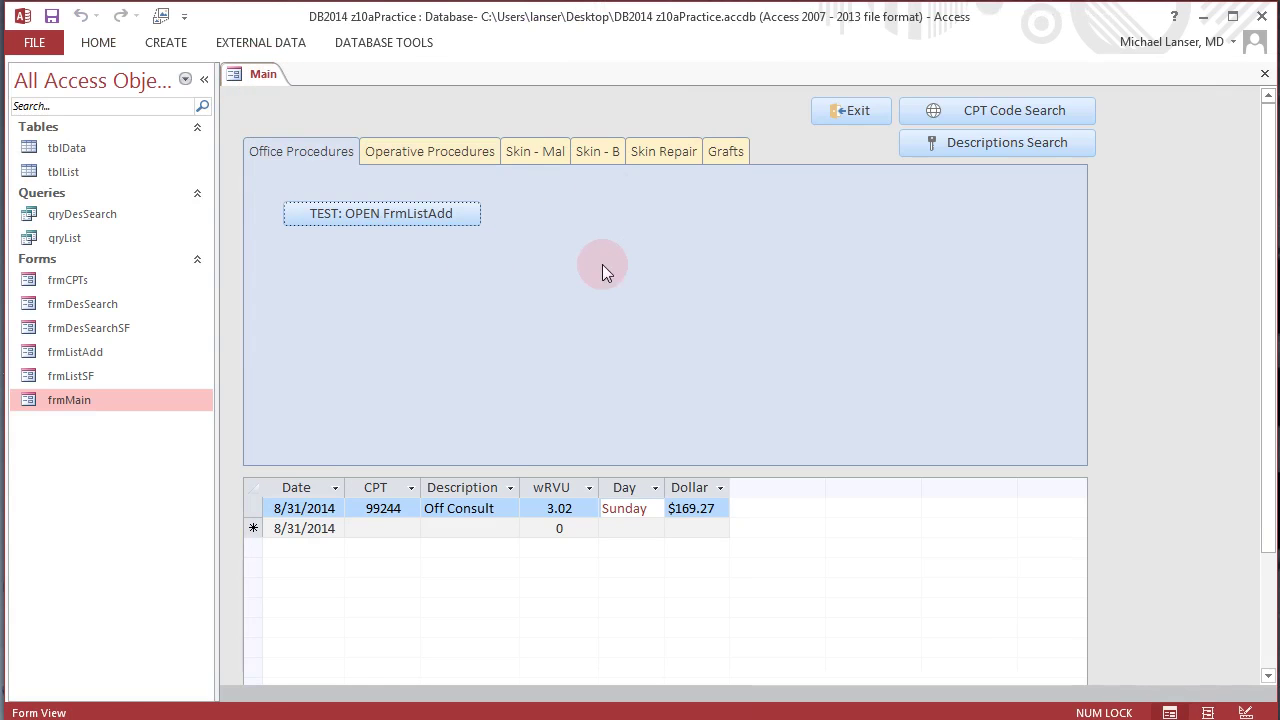
- Test the "TEST: OPEN FrmListAdd" button, dismiss the message box and run the button again
left_click(371, 214)
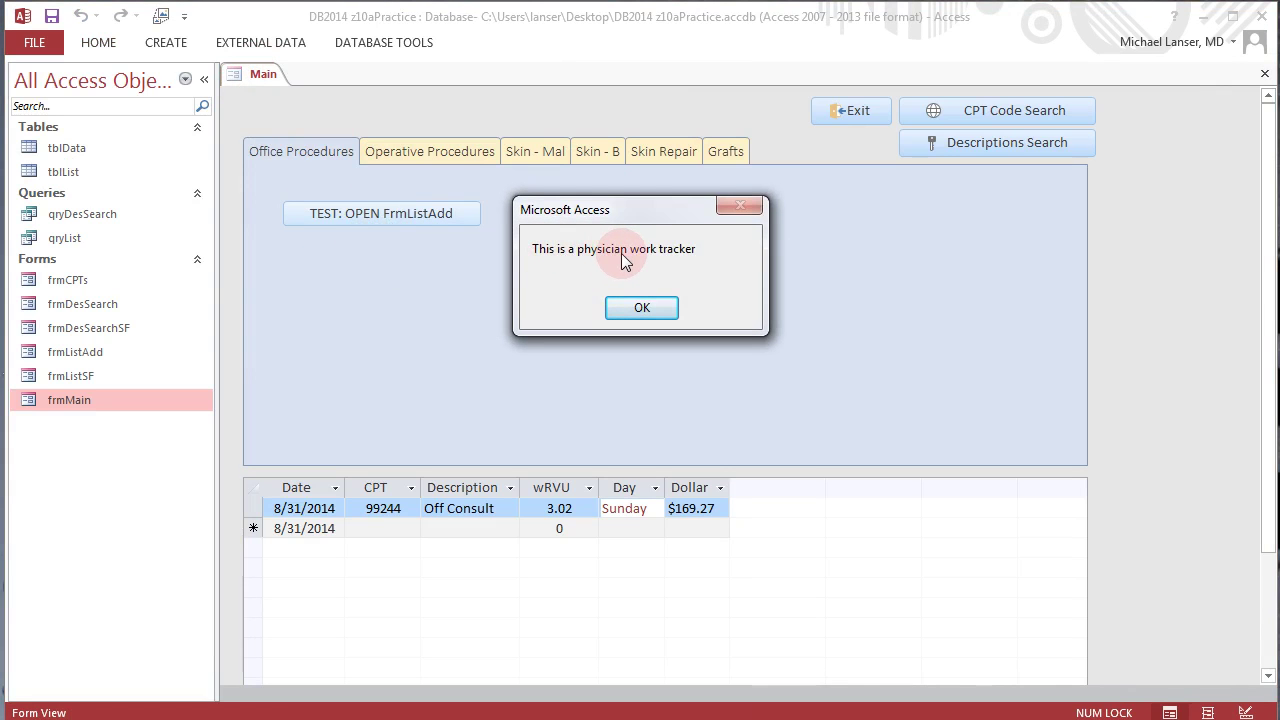
left_click(643, 302)
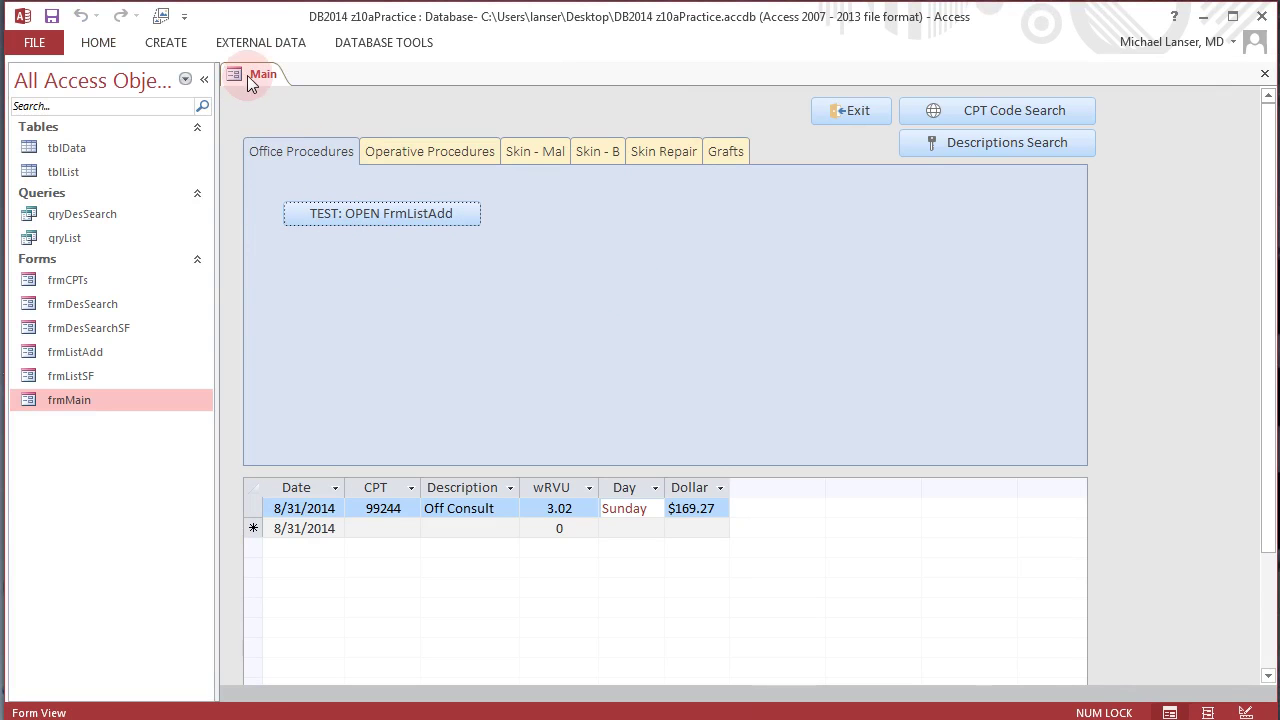
left_click(414, 212)
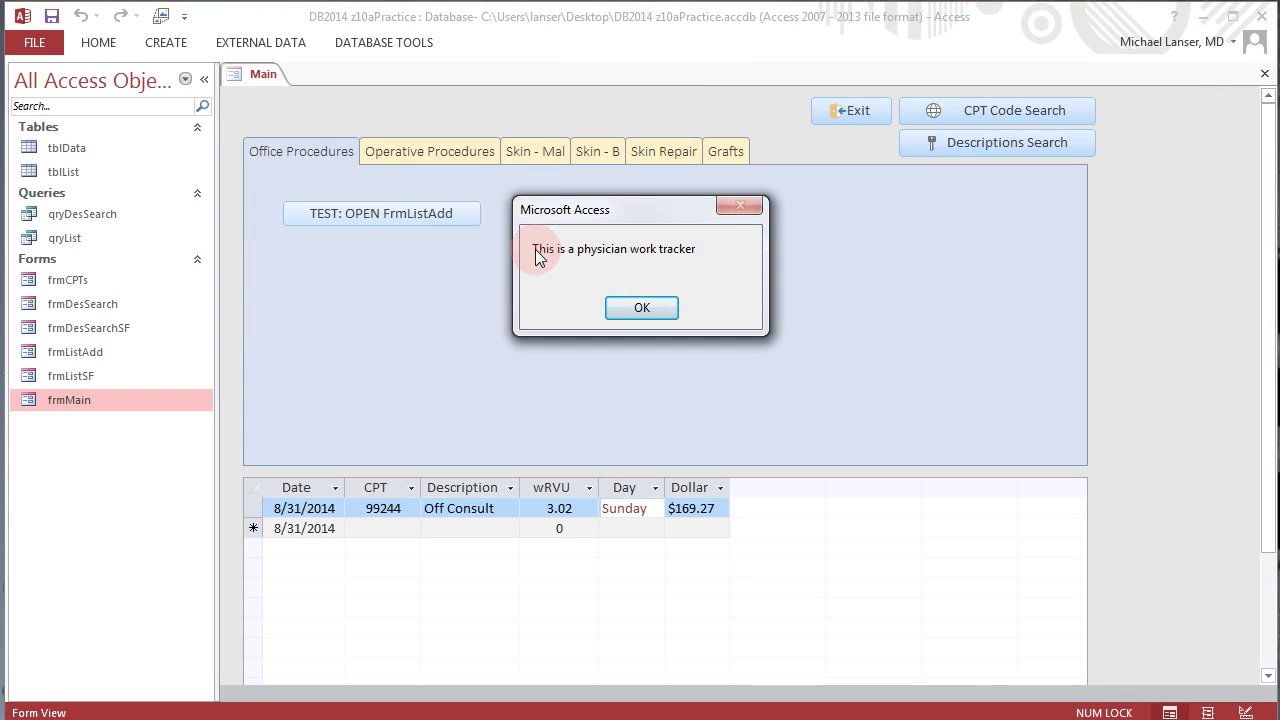
- Run the "TEST: OPEN FrmListAdd" button repeatedly, dismissing the message box each time
left_click(642, 307)
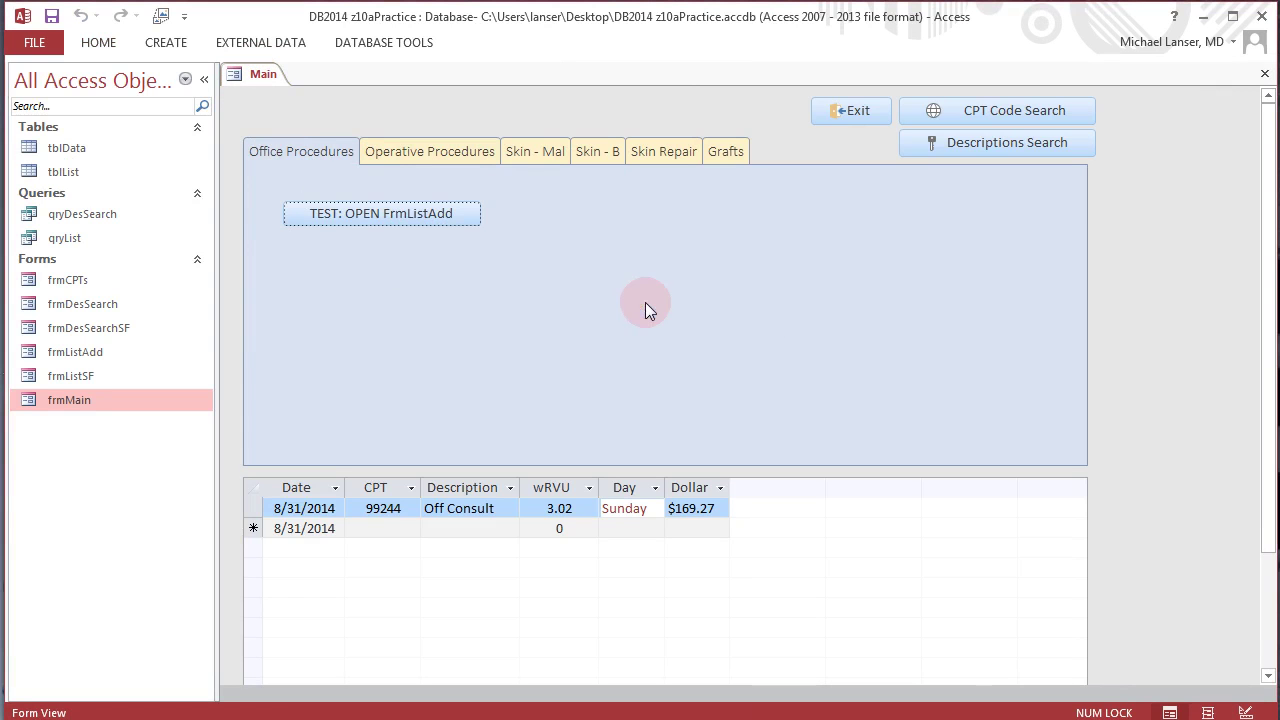
left_click(391, 216)
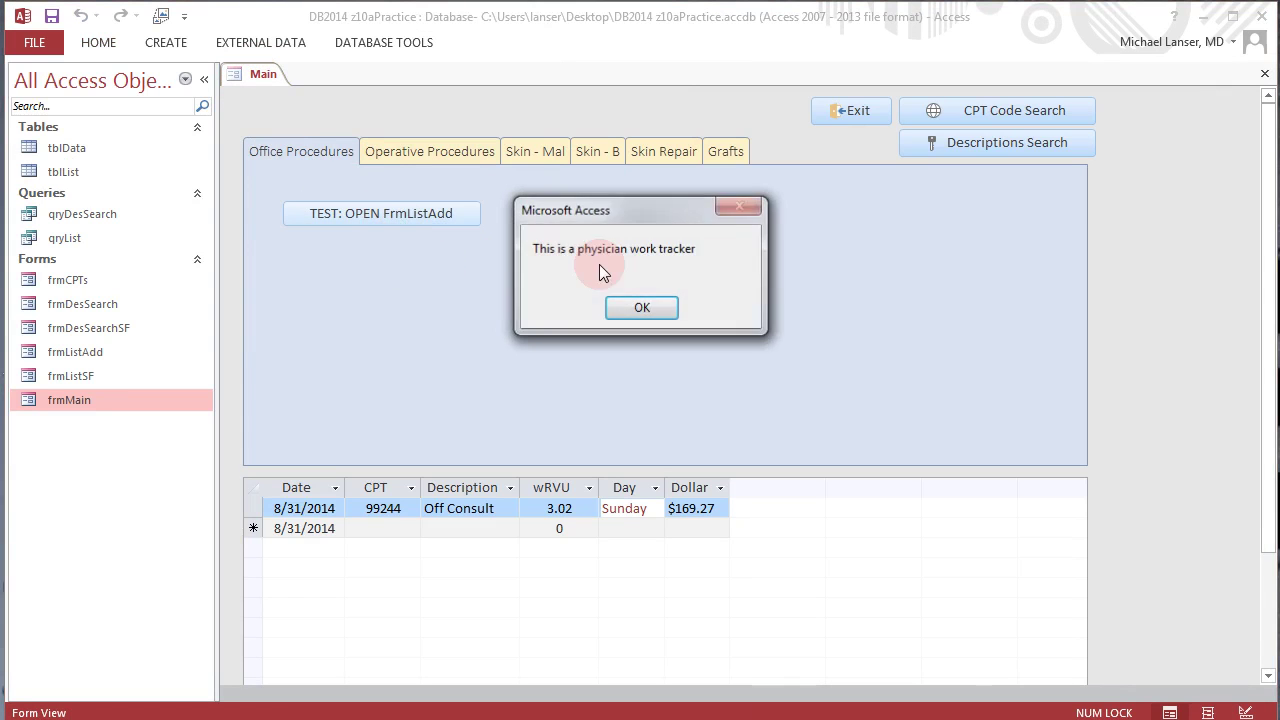
left_click(640, 308)
left_click(426, 220)
left_click(642, 308)
left_click(408, 219)
left_click(641, 307)
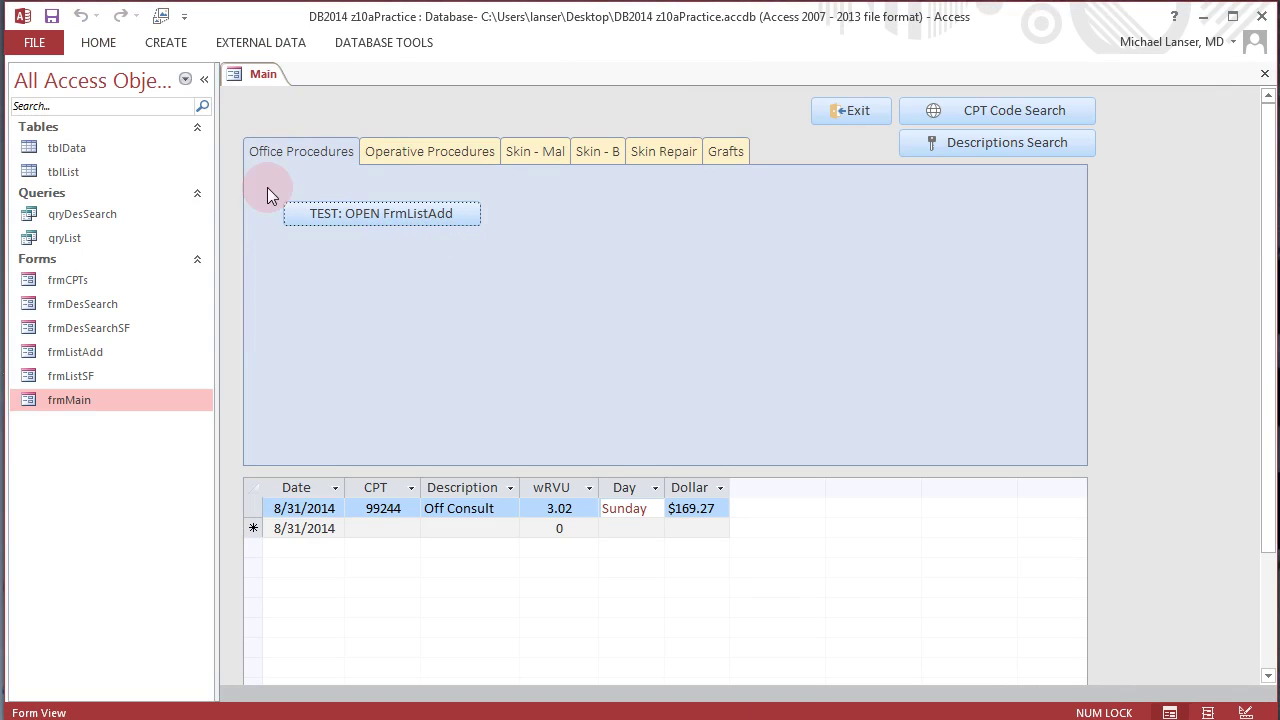
- Close the frmMain form and open the On Load macro of frmListAdd from its Design View
right_click(258, 76)
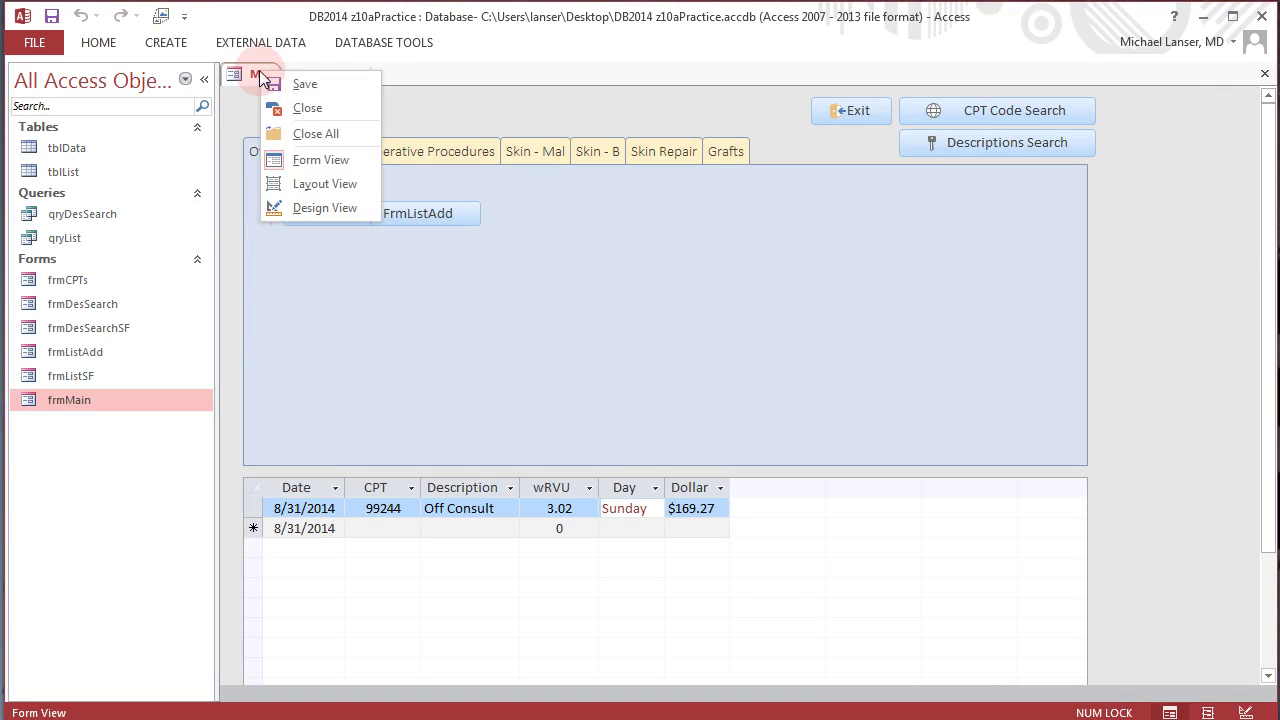
left_click(308, 110)
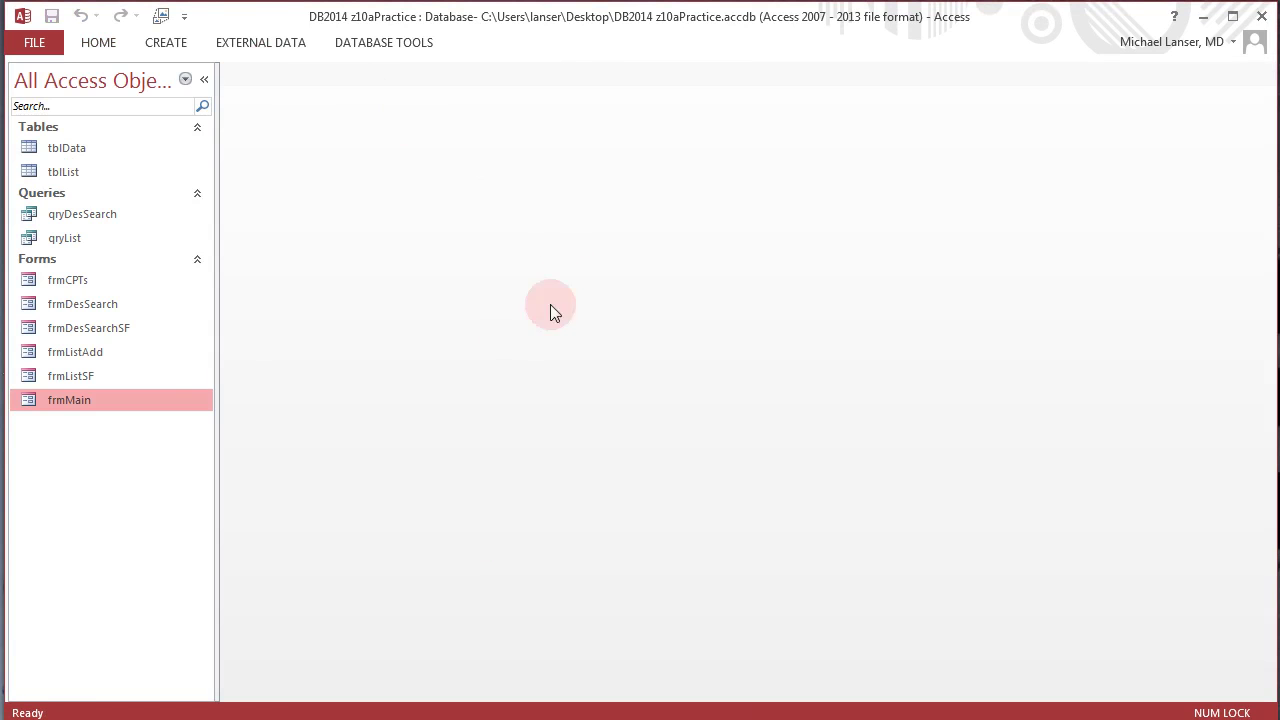
right_click(72, 350)
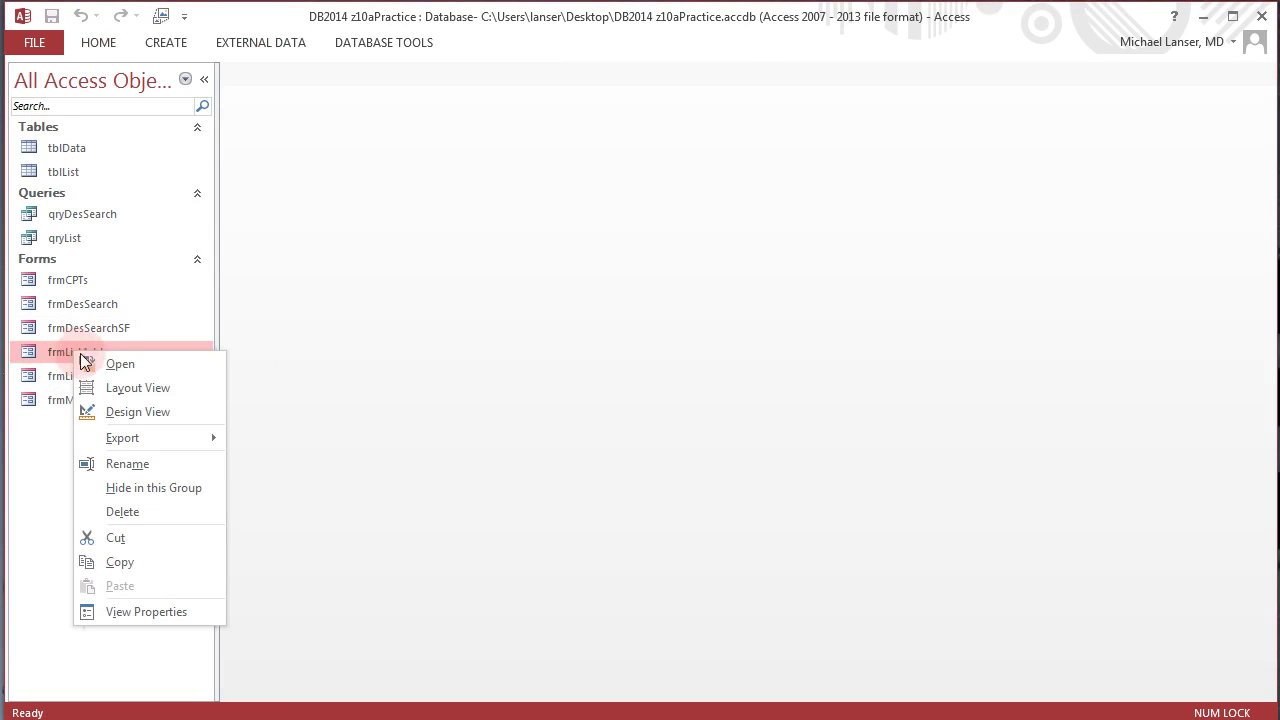
left_click(143, 412)
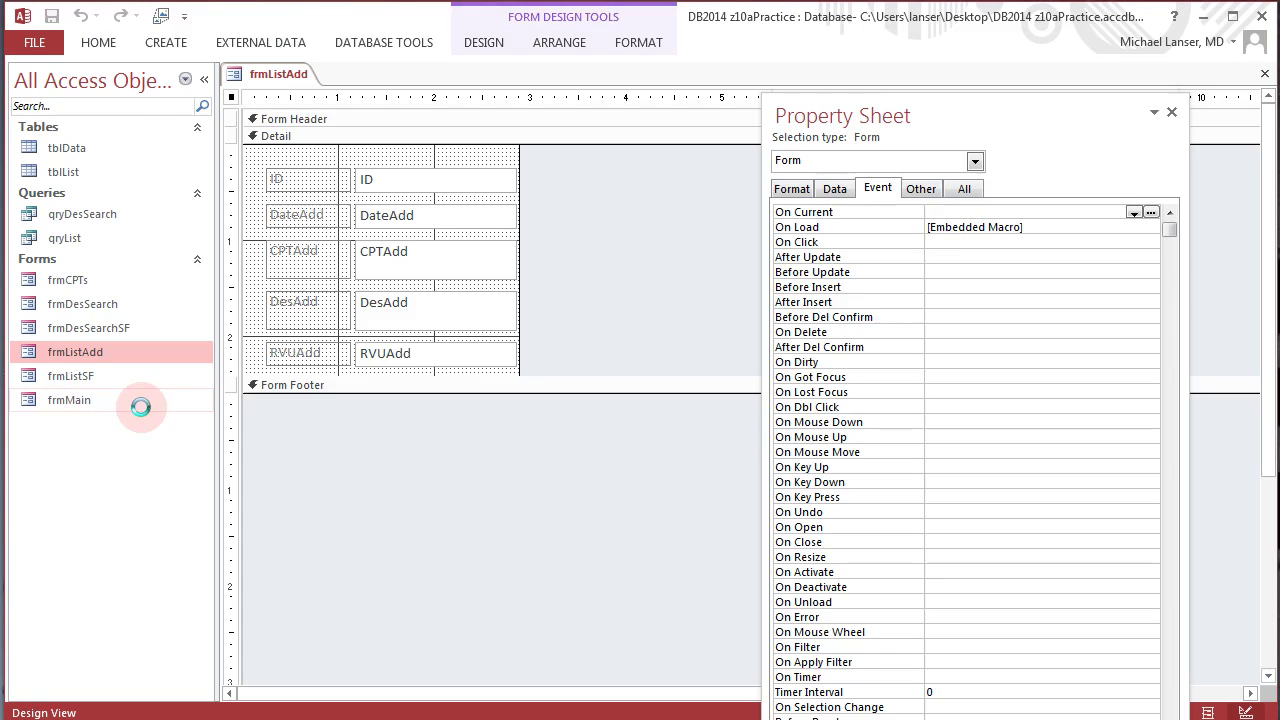
left_click(1030, 226)
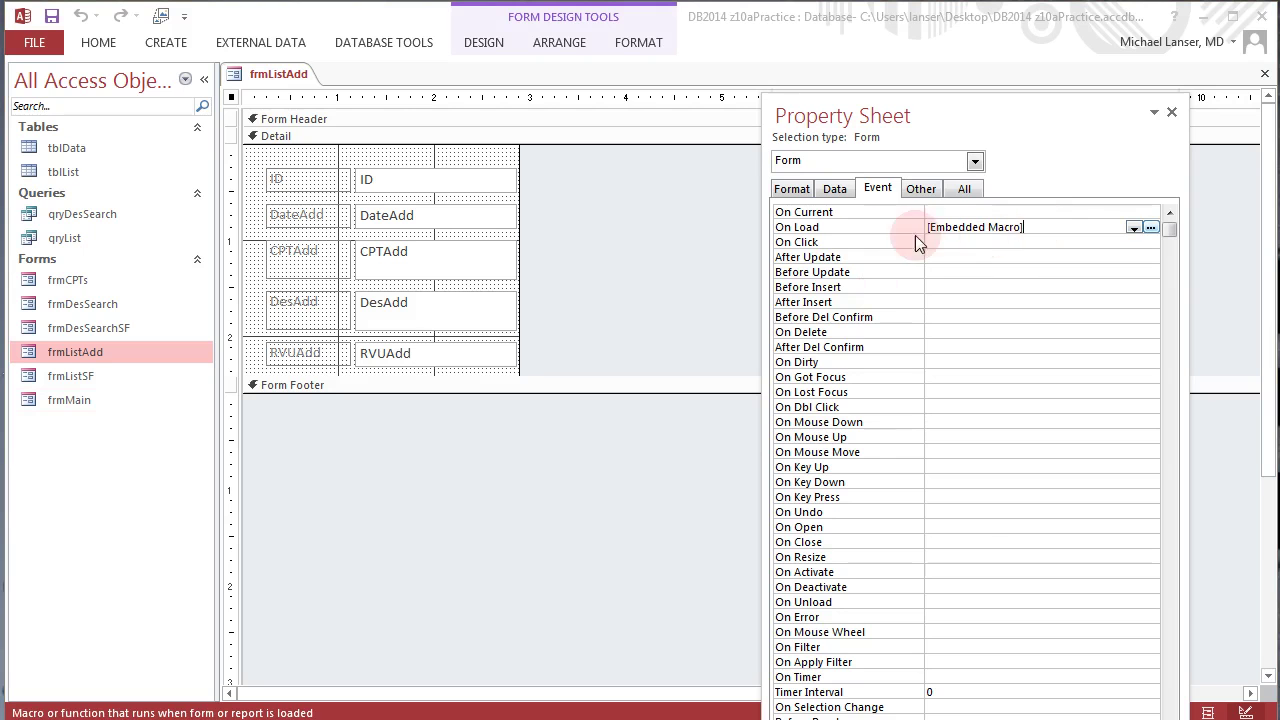
left_click(1152, 229)
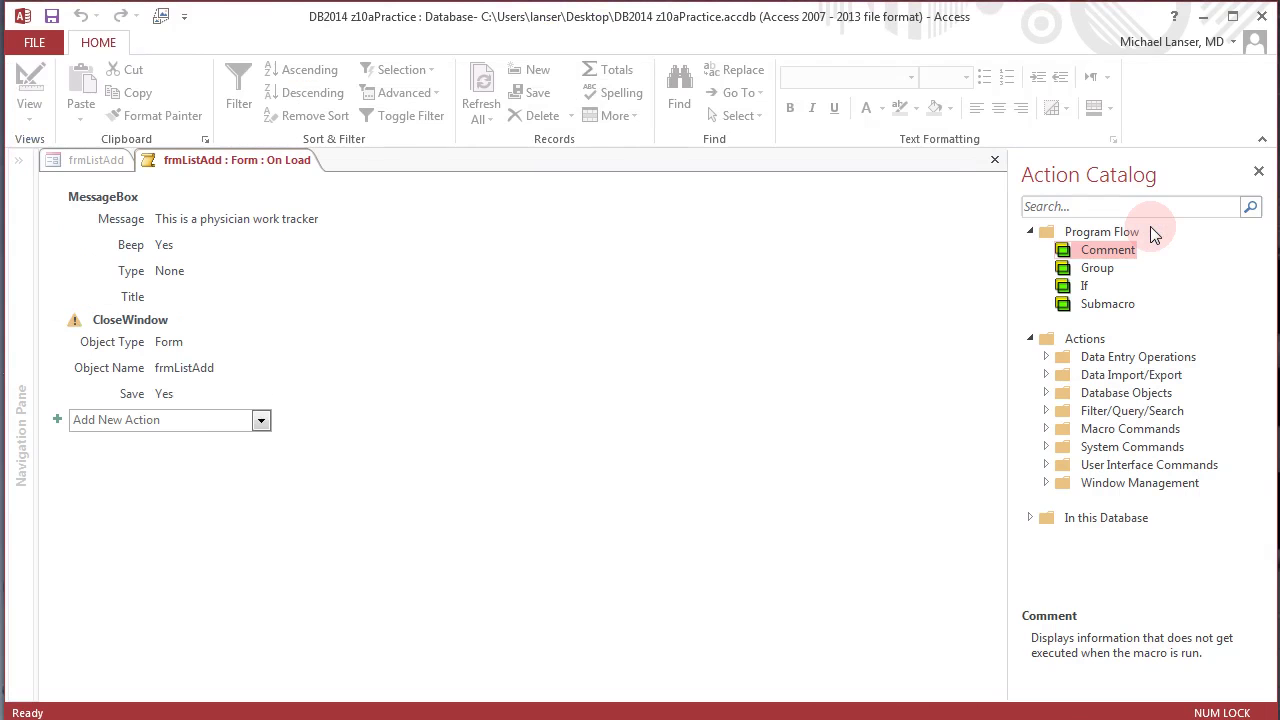
- Add a SetProperty action for the control DesAdd that sets its Value property to "Fna w/o imaging"
left_click(180, 419)
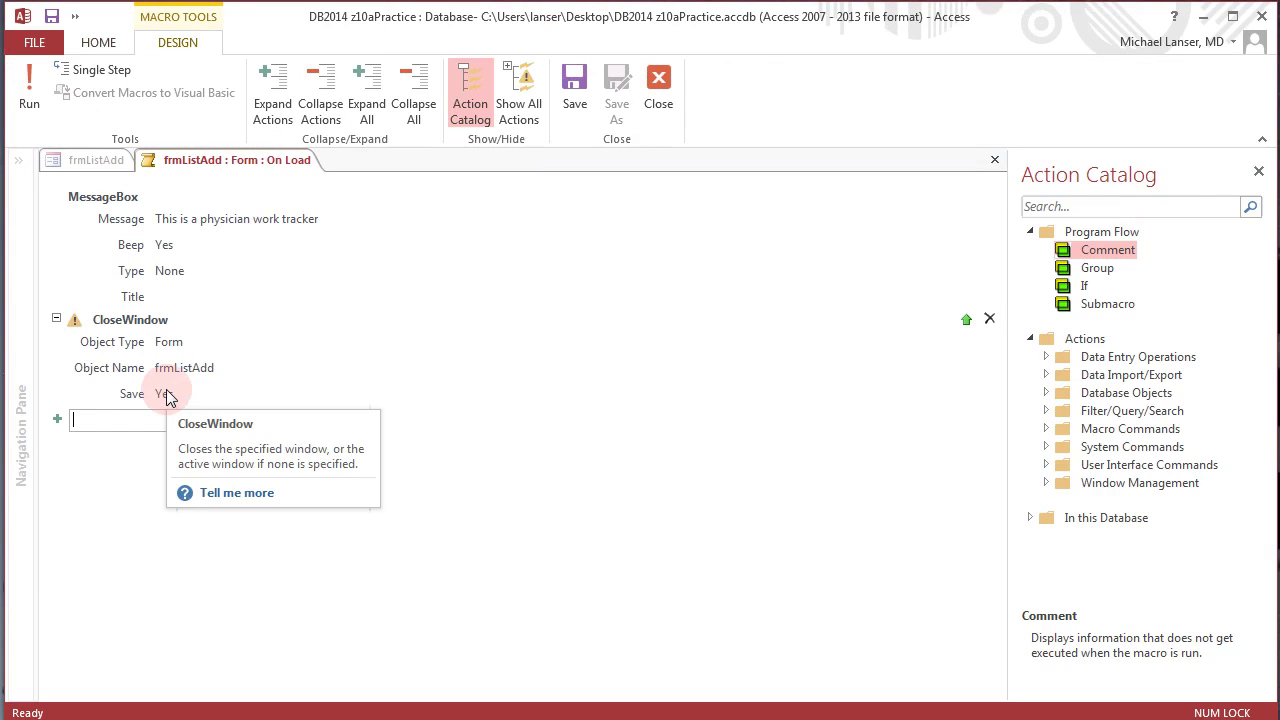
type("SetProperty")
key("Return")
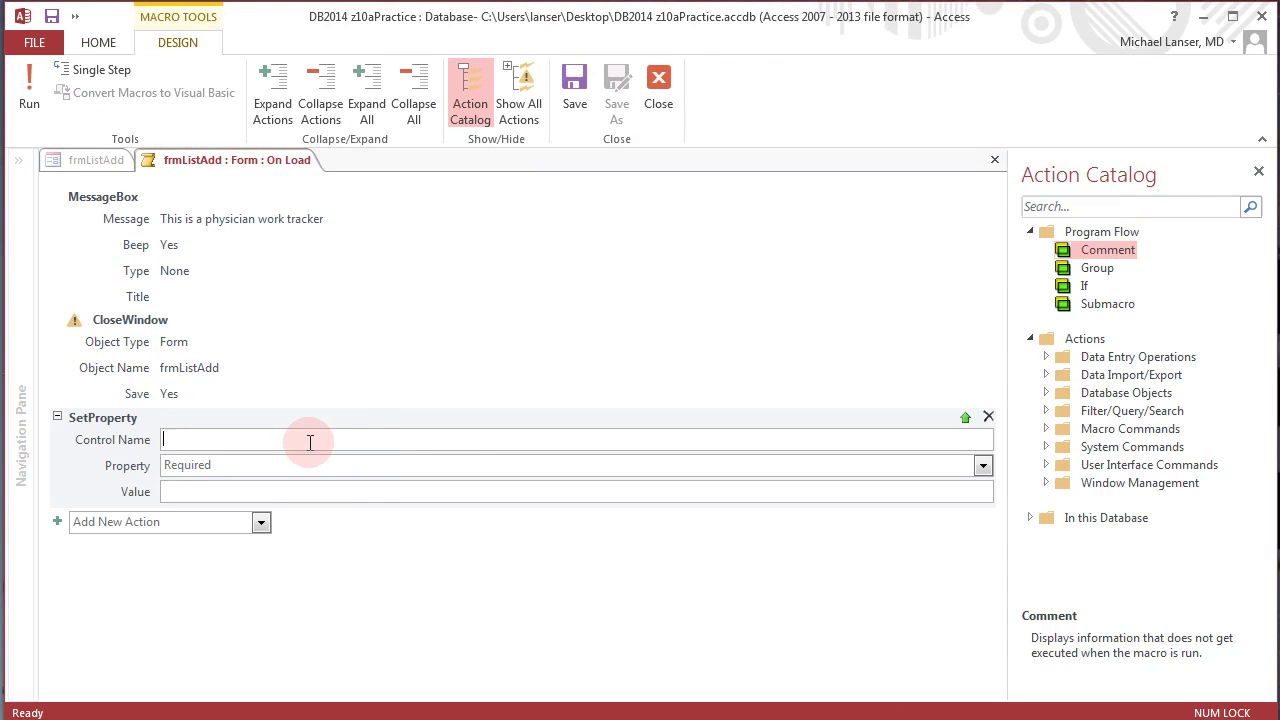
type("DesAdd")
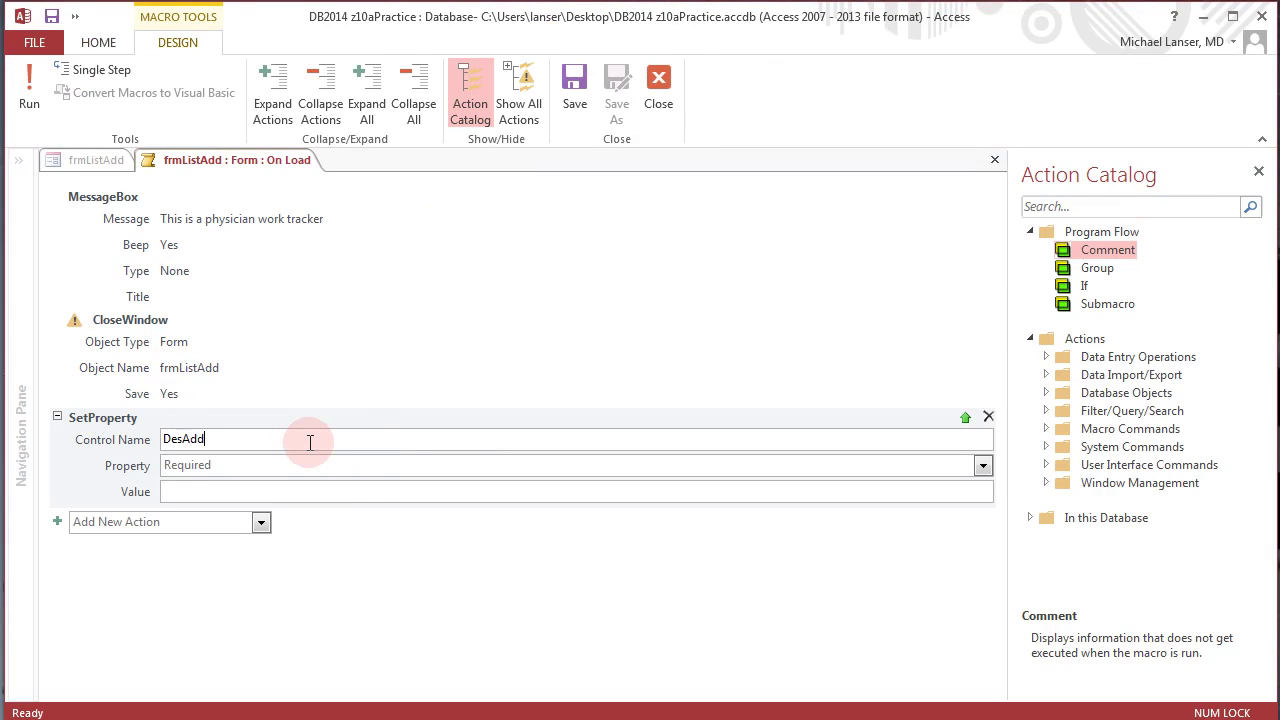
key("Tab")
type("Value")
key("Tab")
type("FN")
key("BackSpace")
type("na w/o imaging")
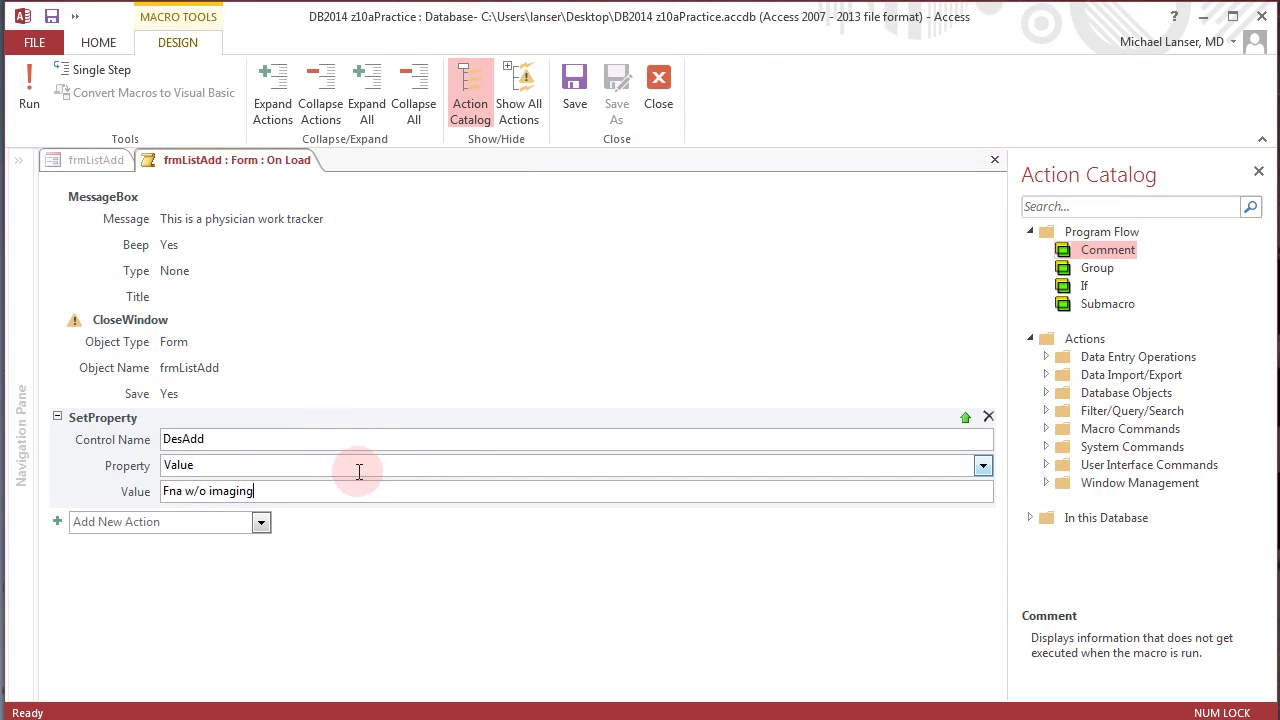
- Move the SetProperty action to the start of the macro and delete the MessageBox action
left_click_drag(88, 470, 97, 268)
left_click_drag(97, 268, 92, 200)
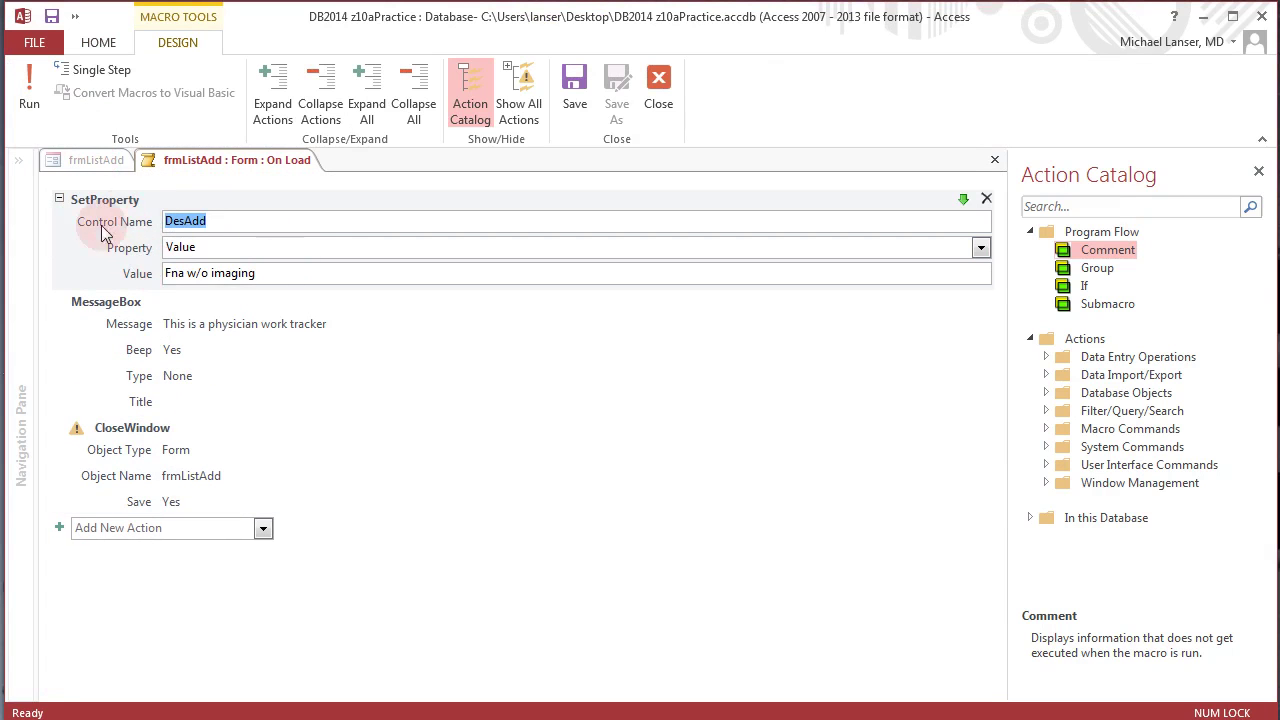
left_click(115, 355)
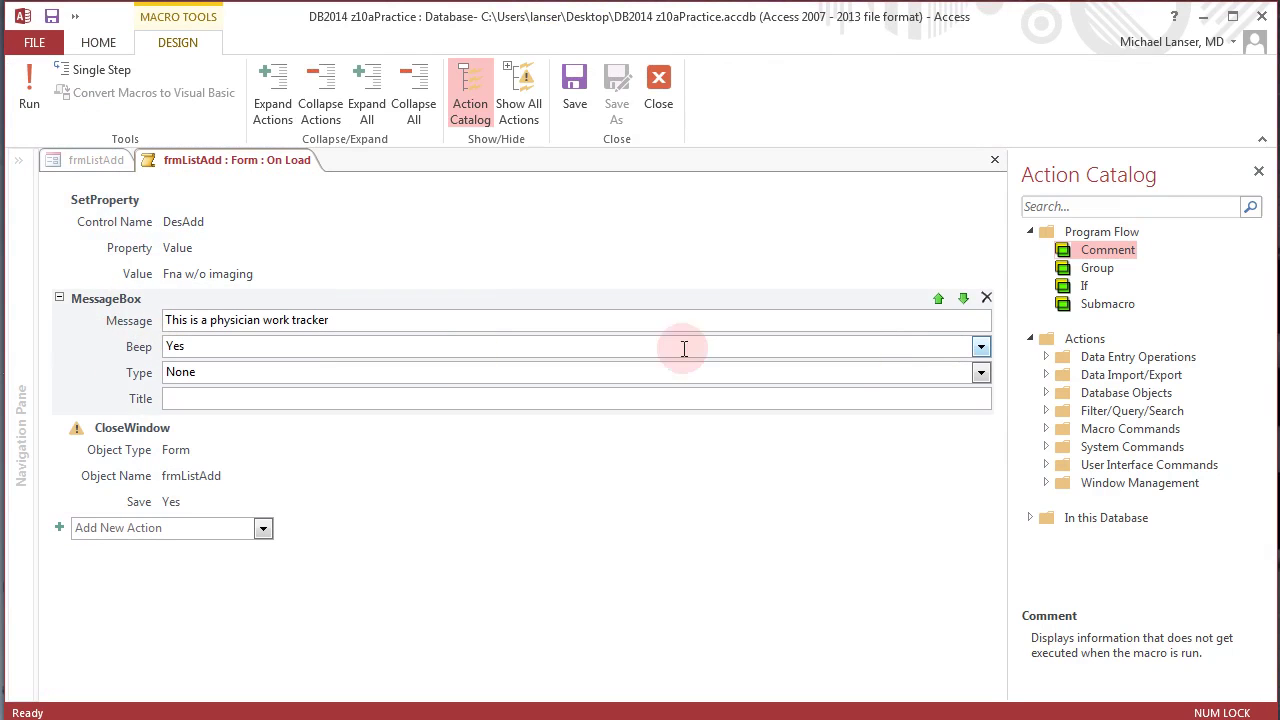
left_click(986, 300)
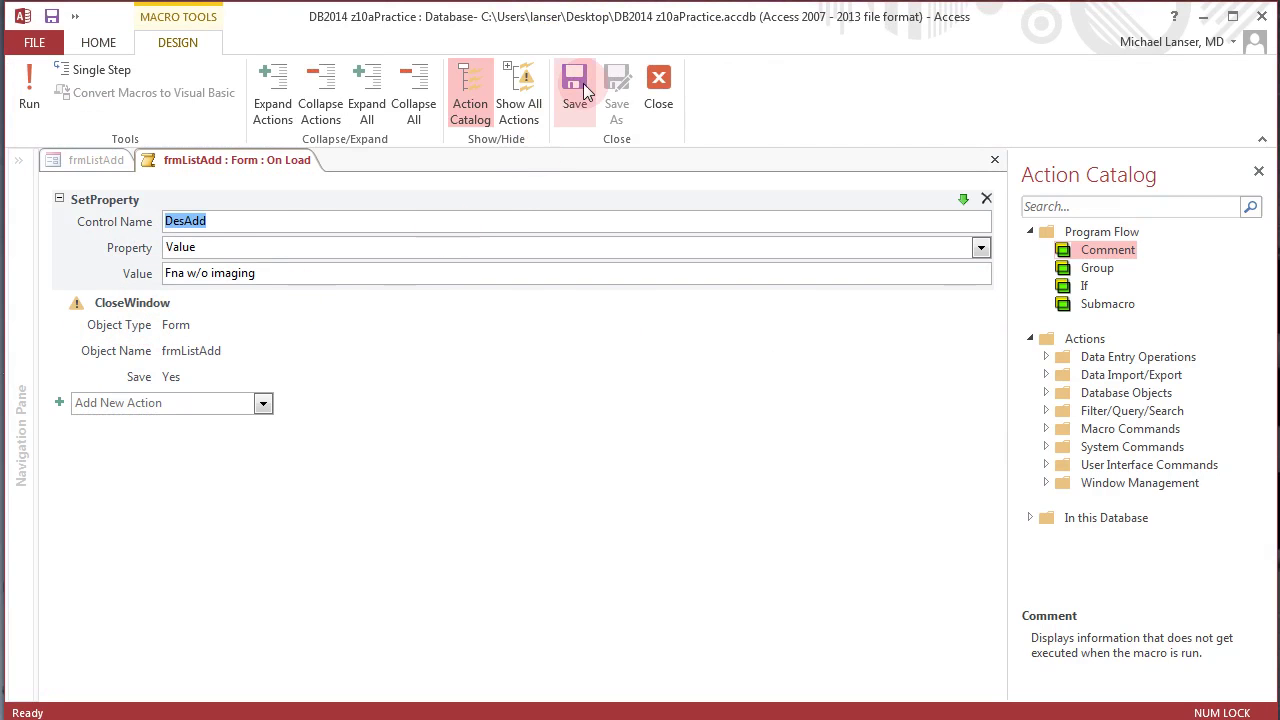
- Save and close the On Load macro and close the frmListAdd form
left_click(659, 92)
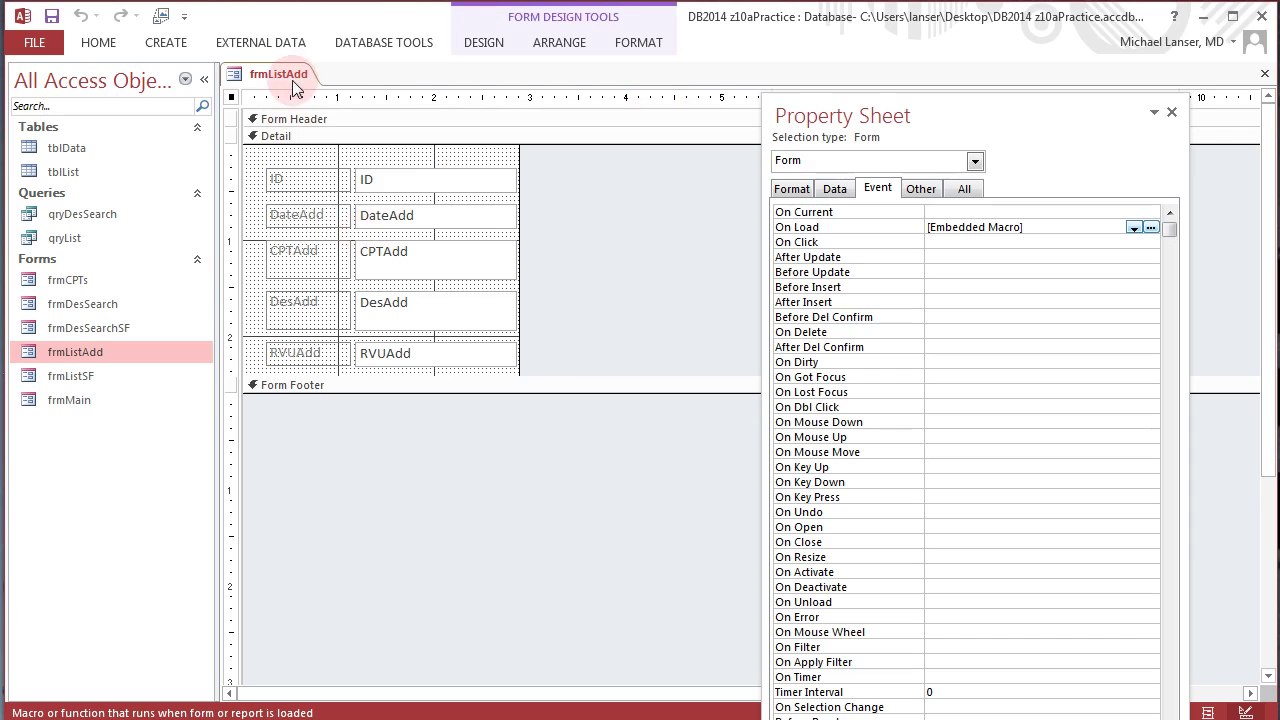
right_click(292, 76)
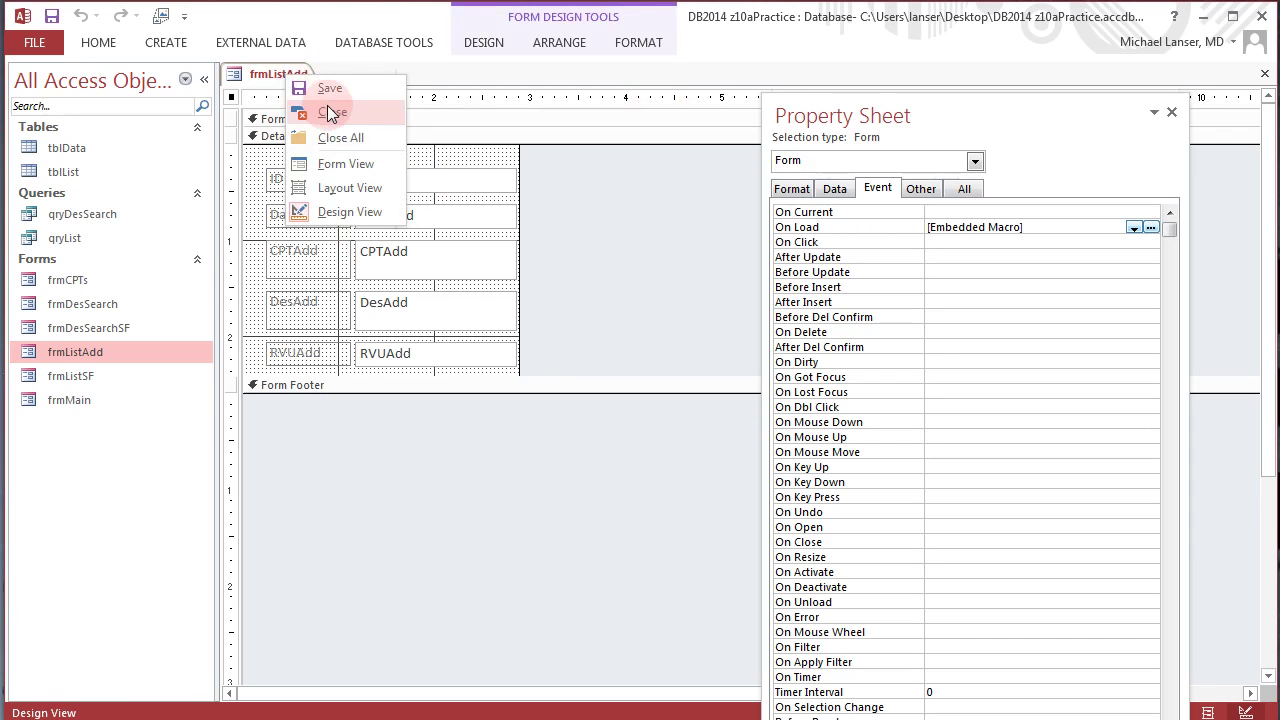
left_click(330, 110)
- Open frmMain in Layout View and open the On Click macro of the "TEST: OPEN FrmListAdd" button
double_click(72, 394)
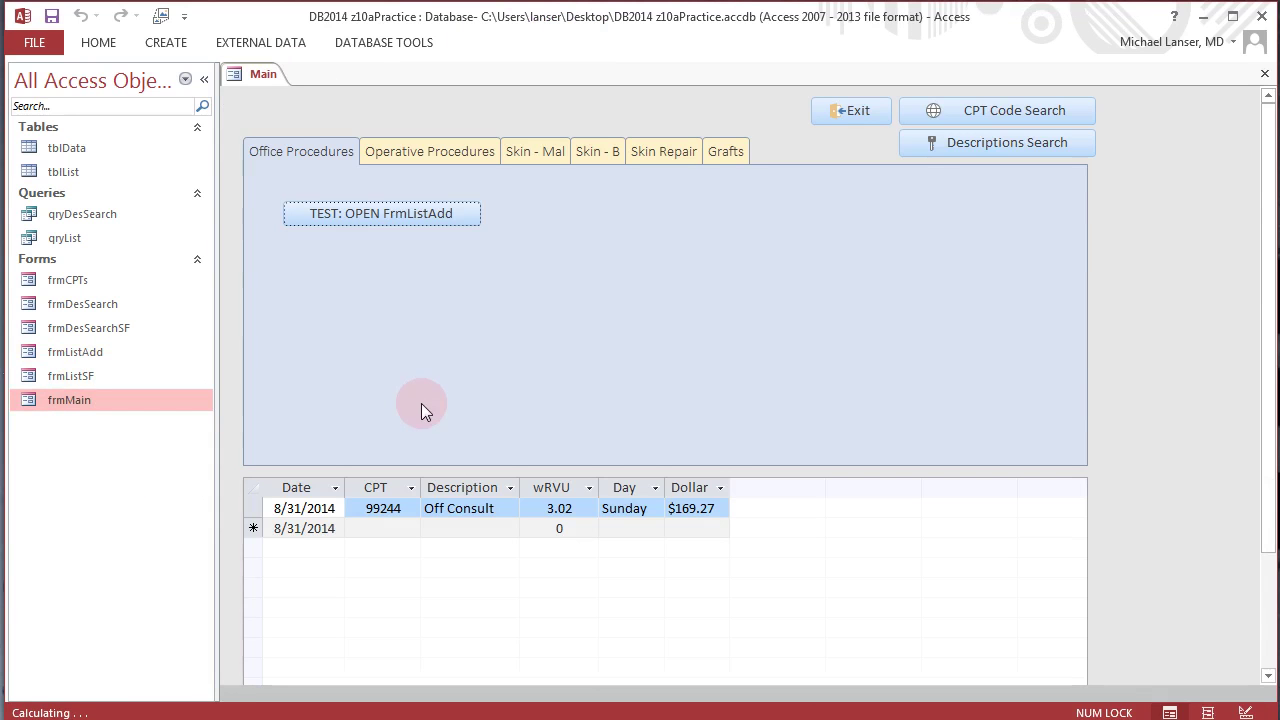
right_click(260, 74)
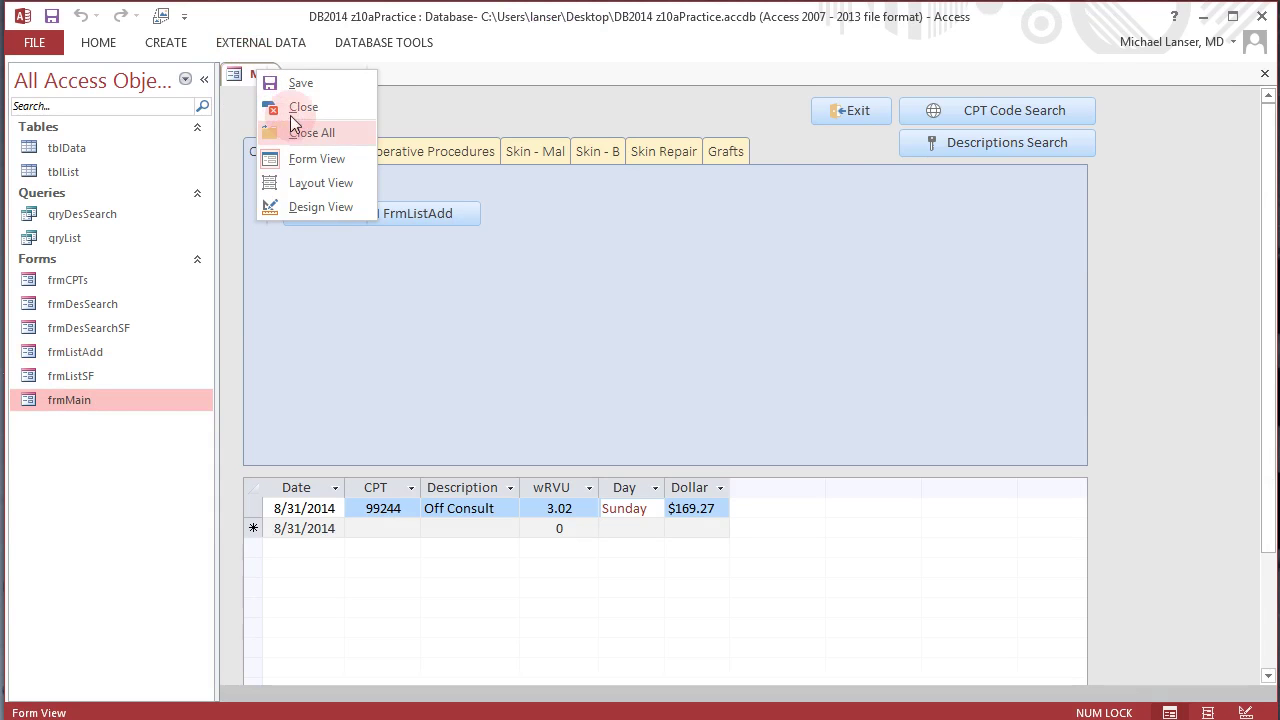
left_click(304, 185)
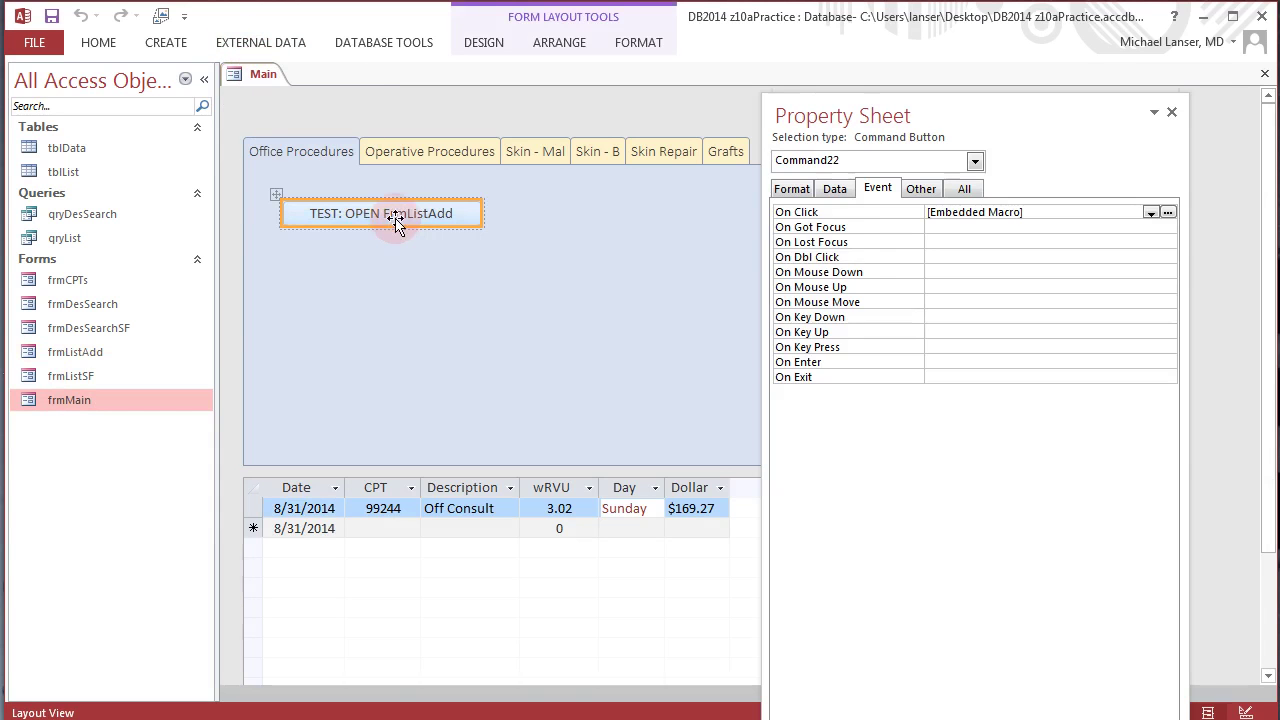
left_click(1168, 213)
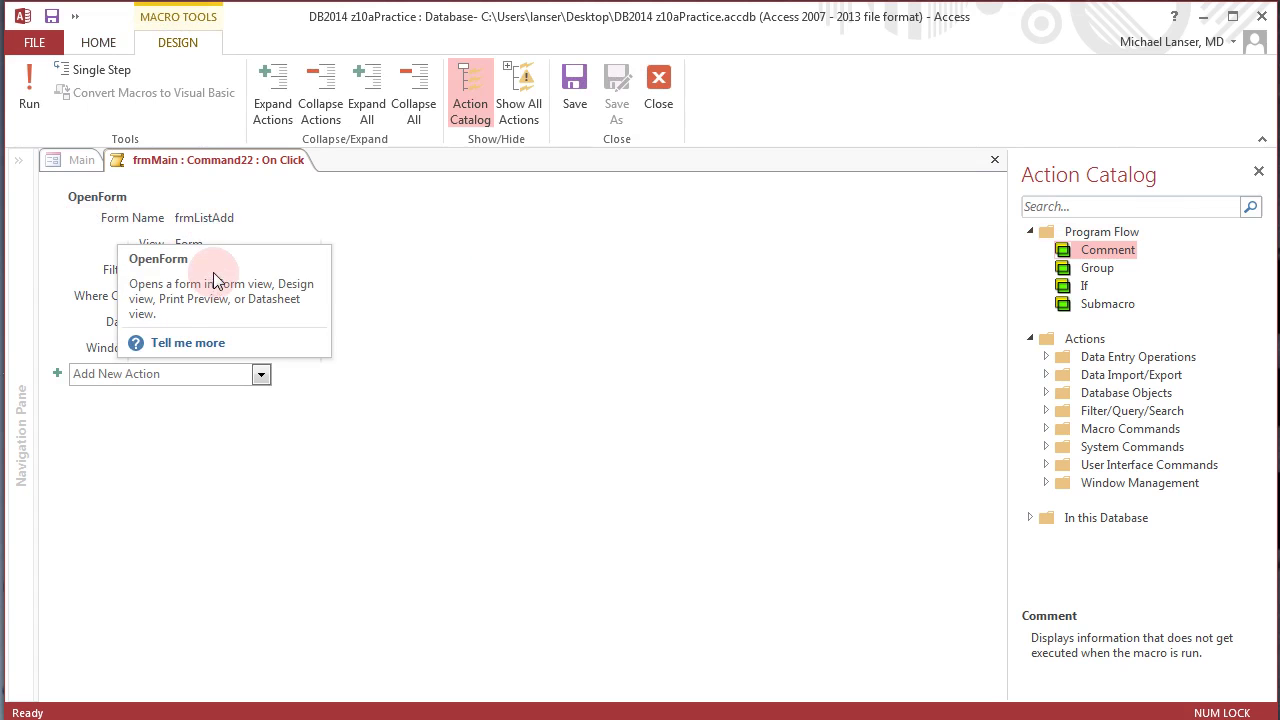
- Set the OpenForm action's Data Mode to Add and save the macro
left_click(254, 284)
key("F1")
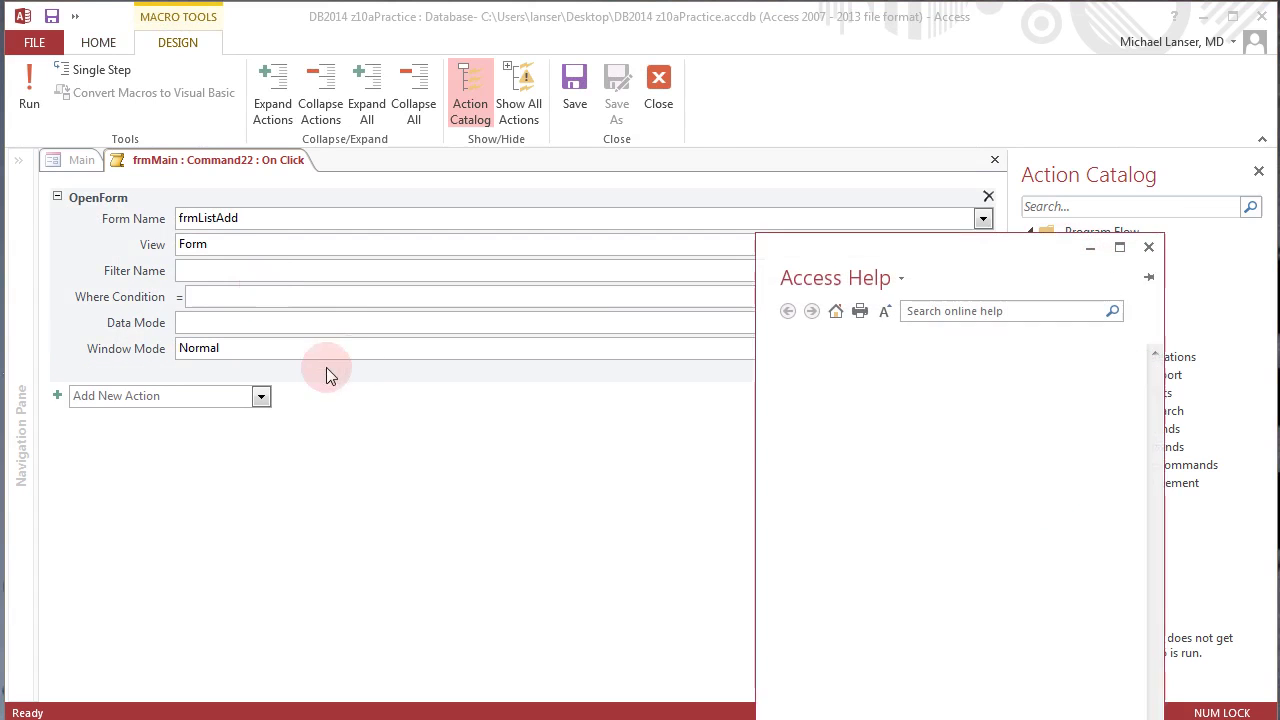
left_click(1148, 247)
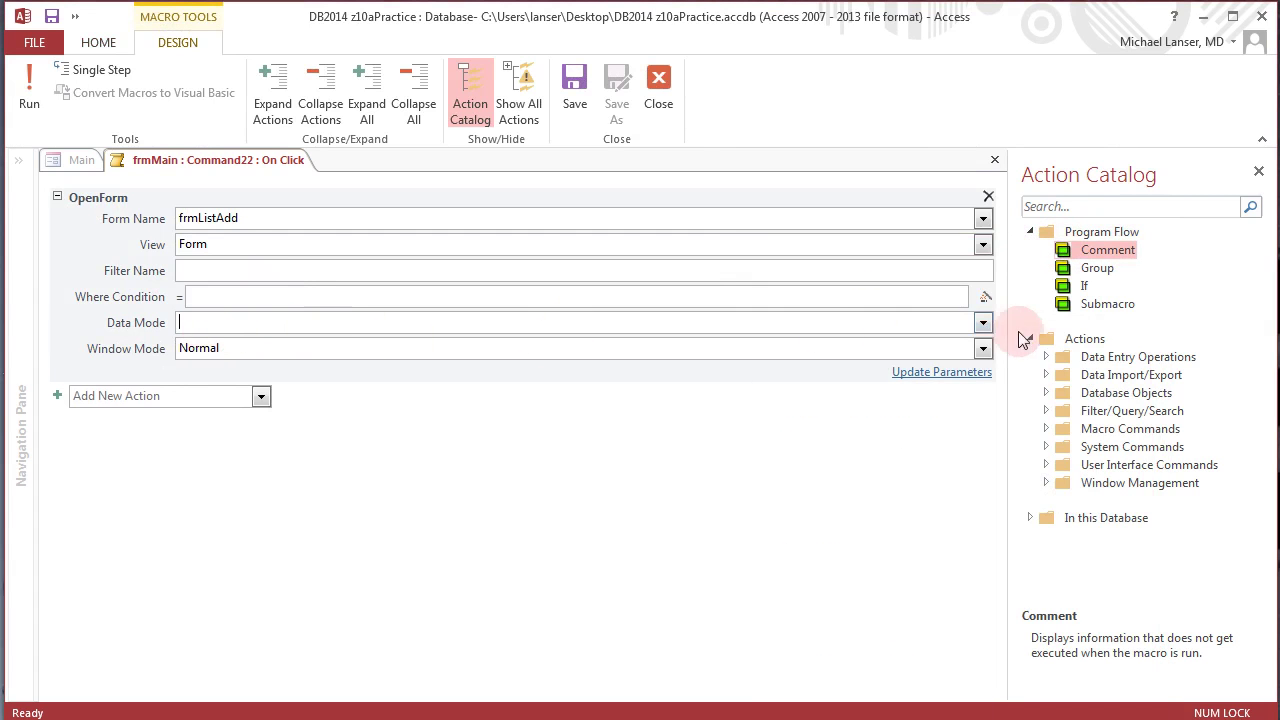
left_click(983, 322)
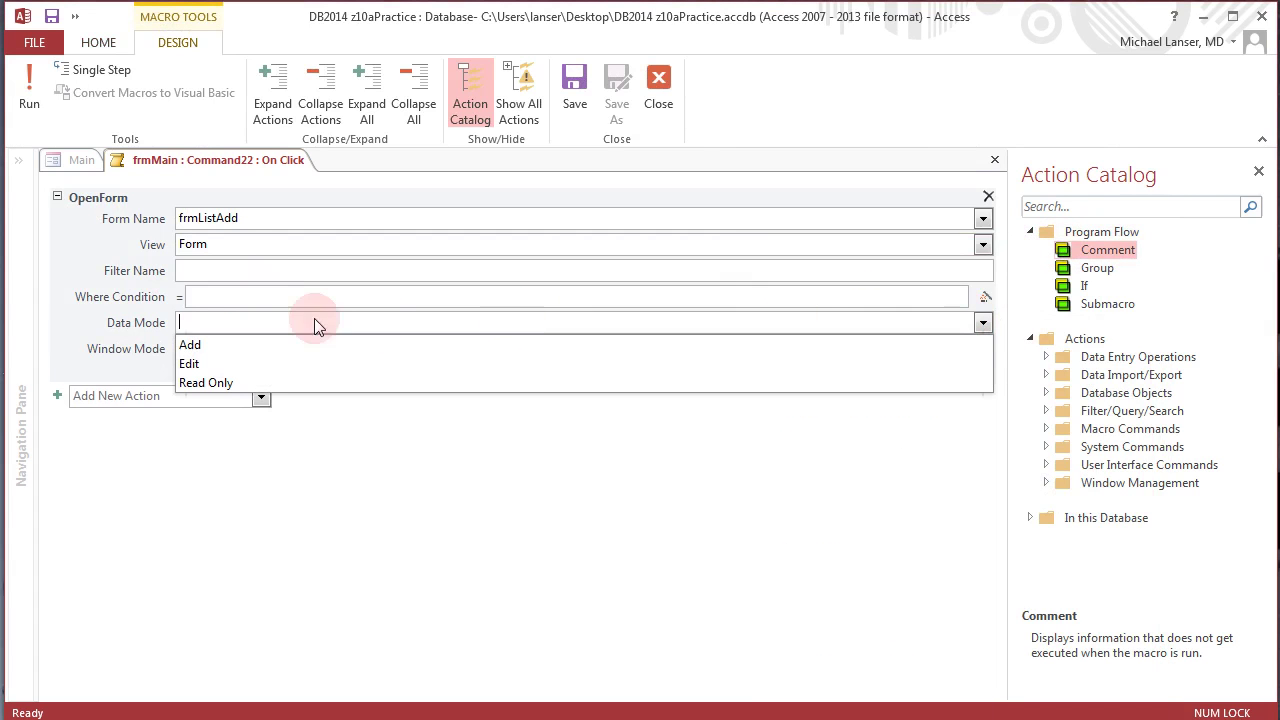
left_click(208, 344)
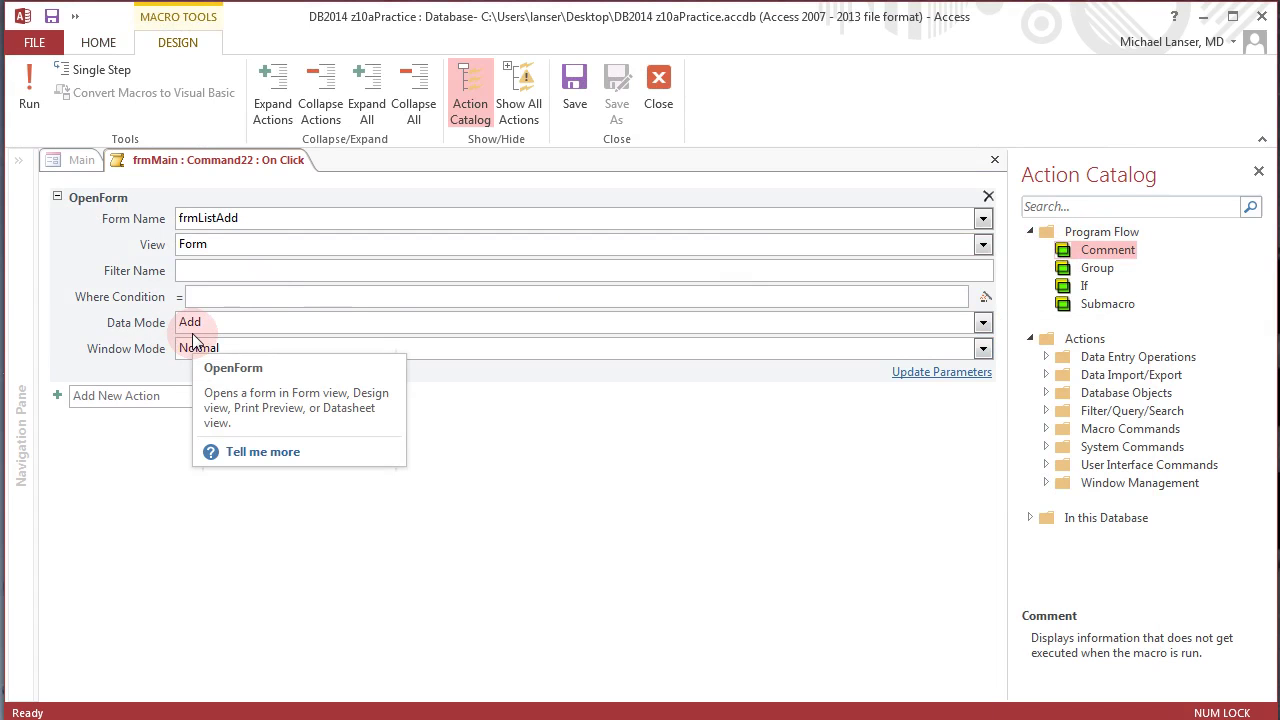
left_click(562, 104)
- Add a CloseWindow action with object type Form, object name frmMain and Save set to Yes
left_click(260, 397)
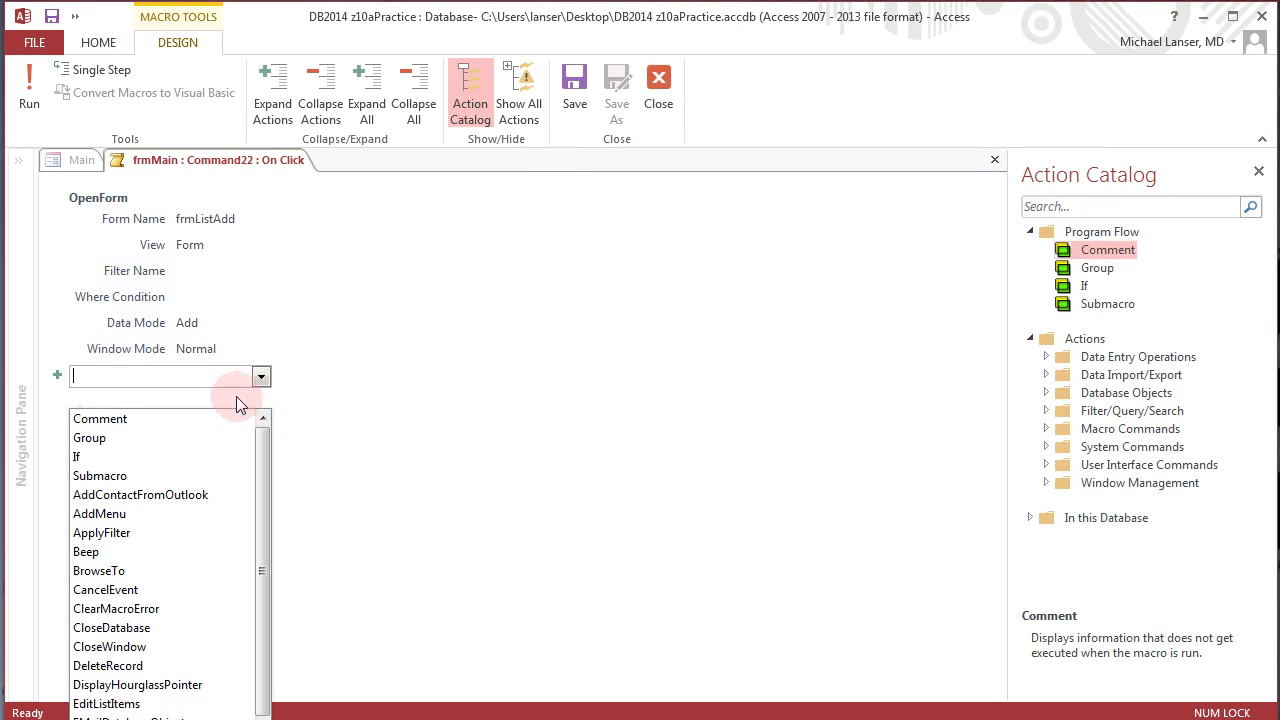
left_click(76, 690)
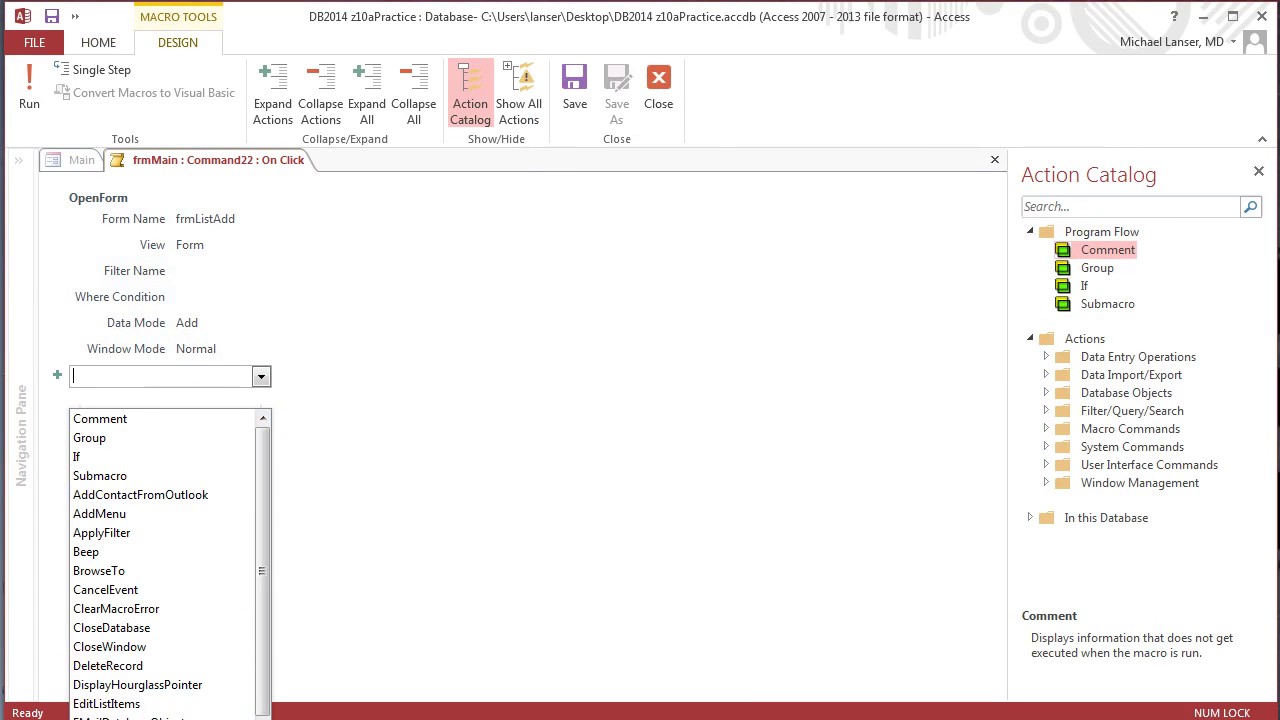
left_click(124, 646)
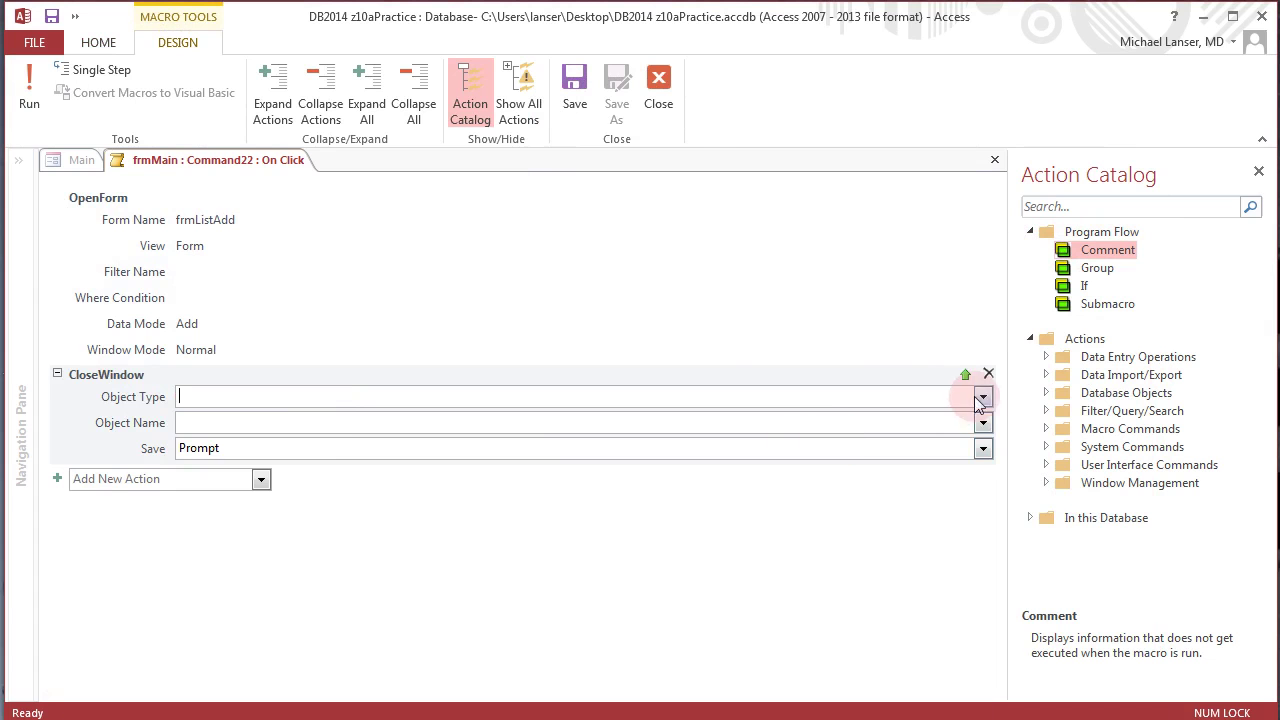
left_click(983, 397)
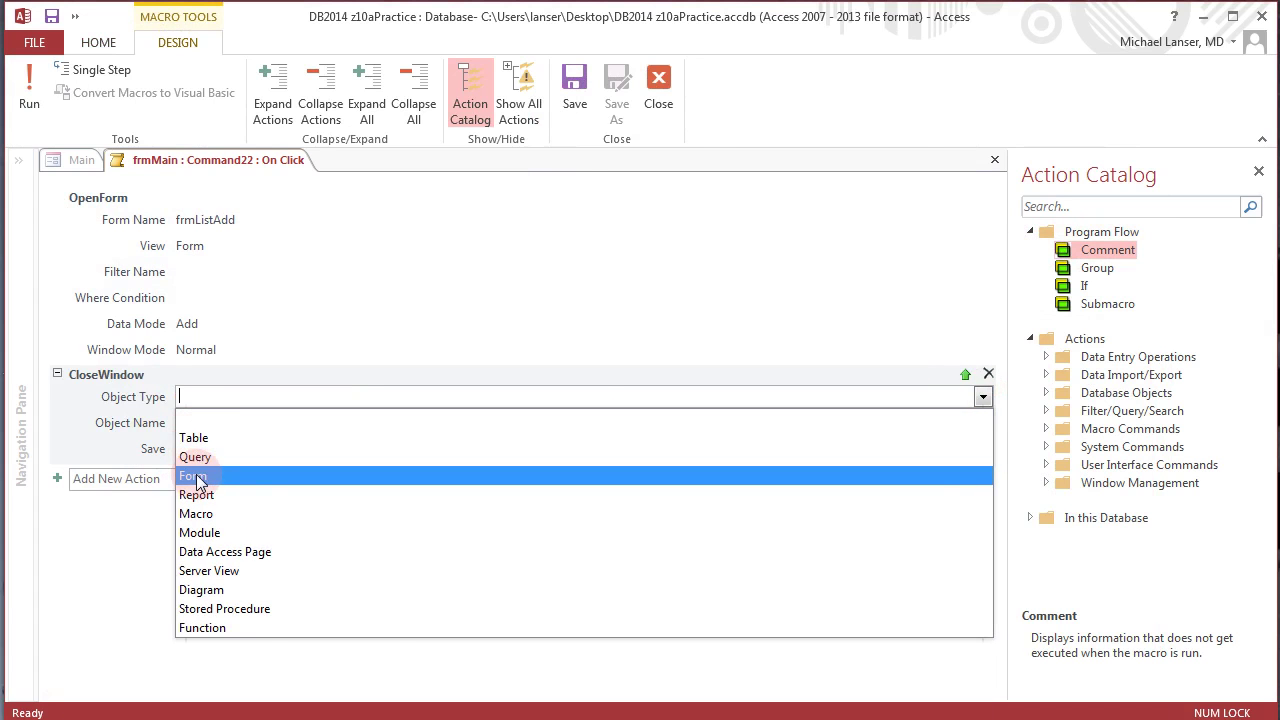
left_click(195, 475)
left_click(980, 423)
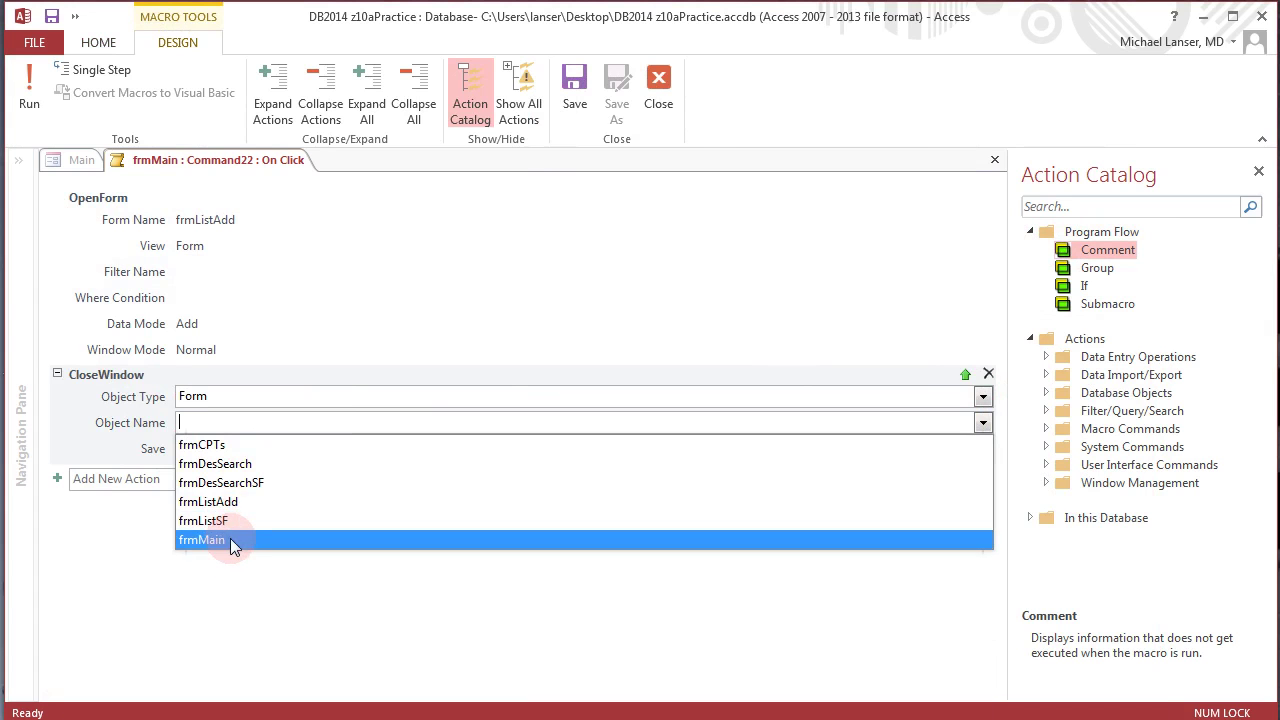
left_click(228, 540)
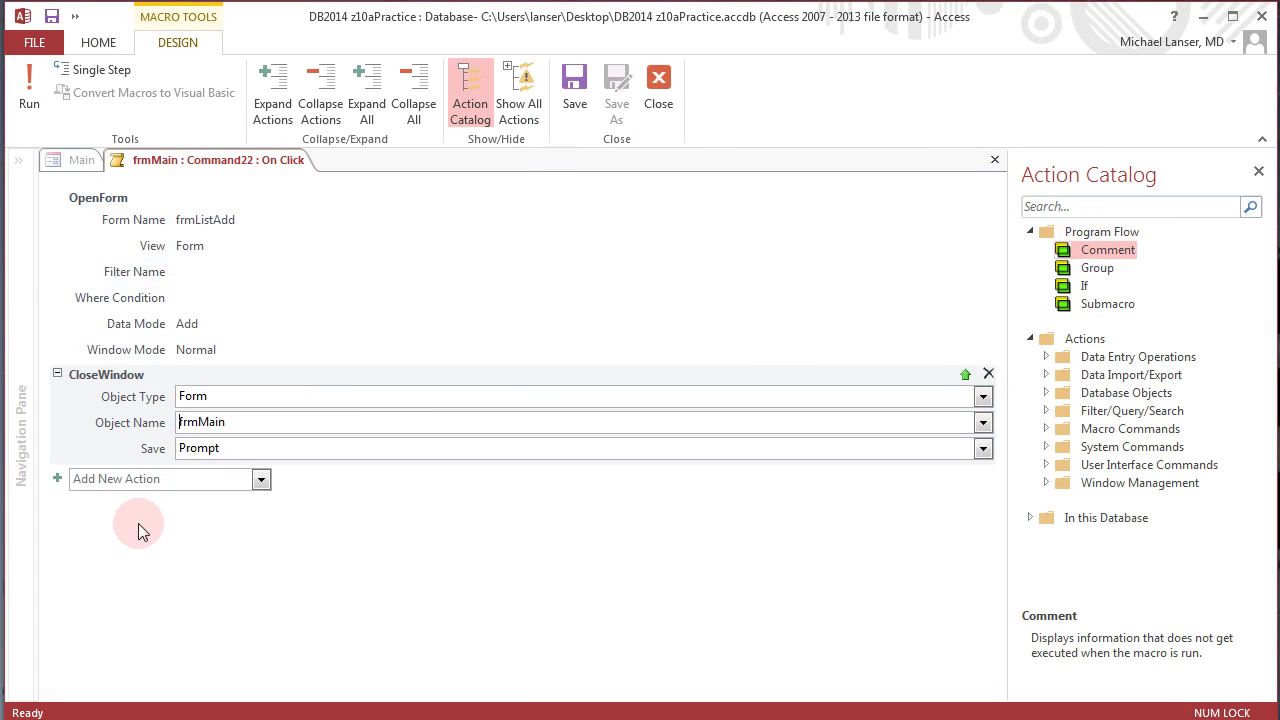
left_click(983, 449)
left_click(208, 491)
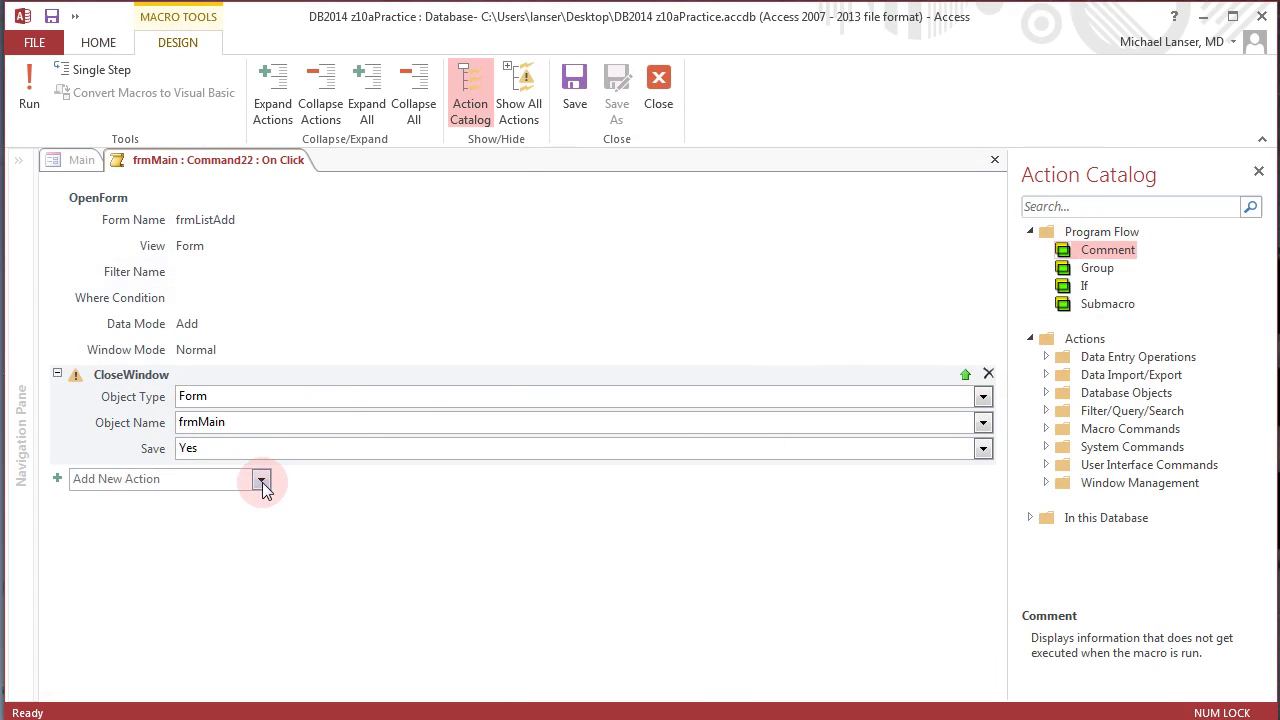
- Add an OpenForm action with form name frmMain after the CloseWindow action, and save and close the macro
left_click(200, 479)
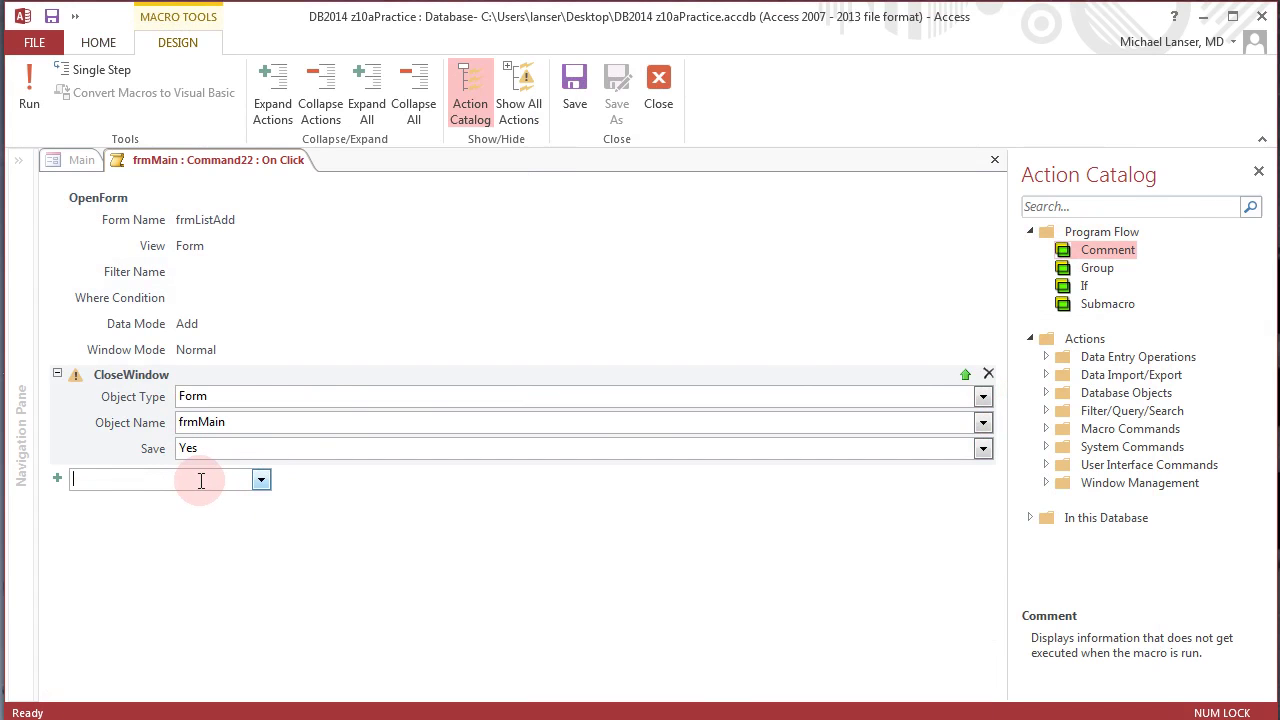
type("OpenForm")
left_click(260, 480)
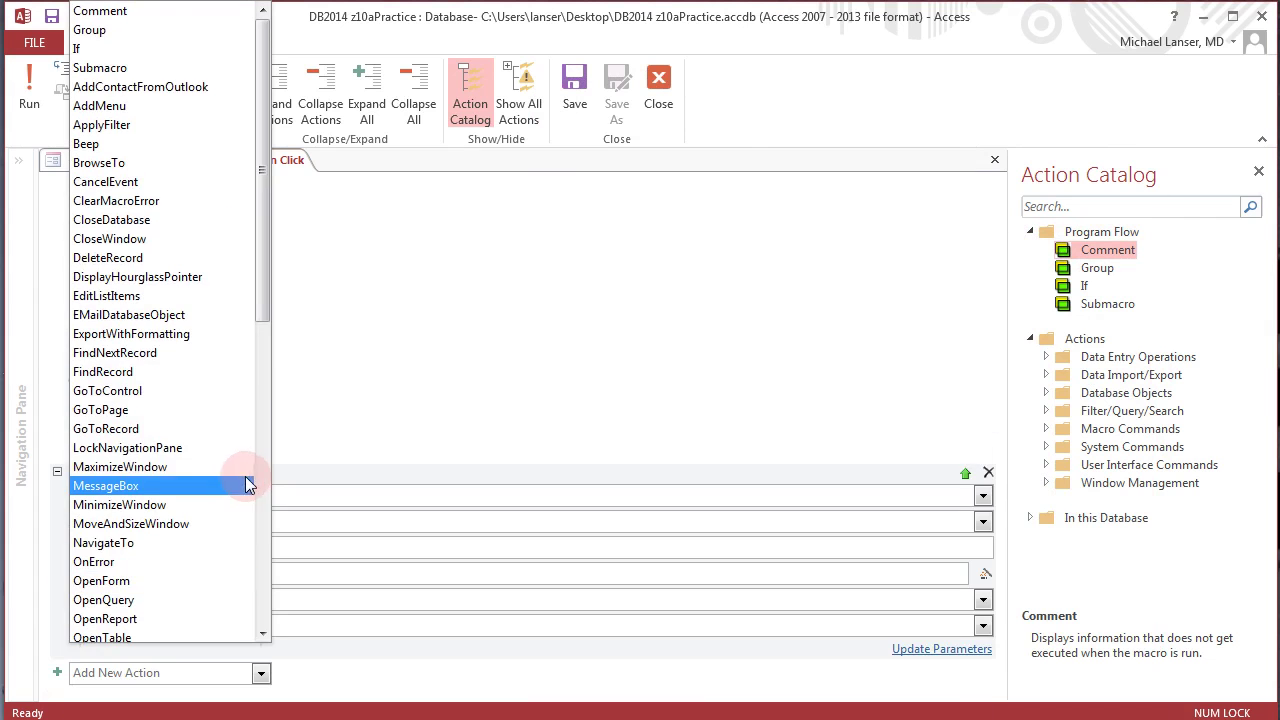
left_click(542, 502)
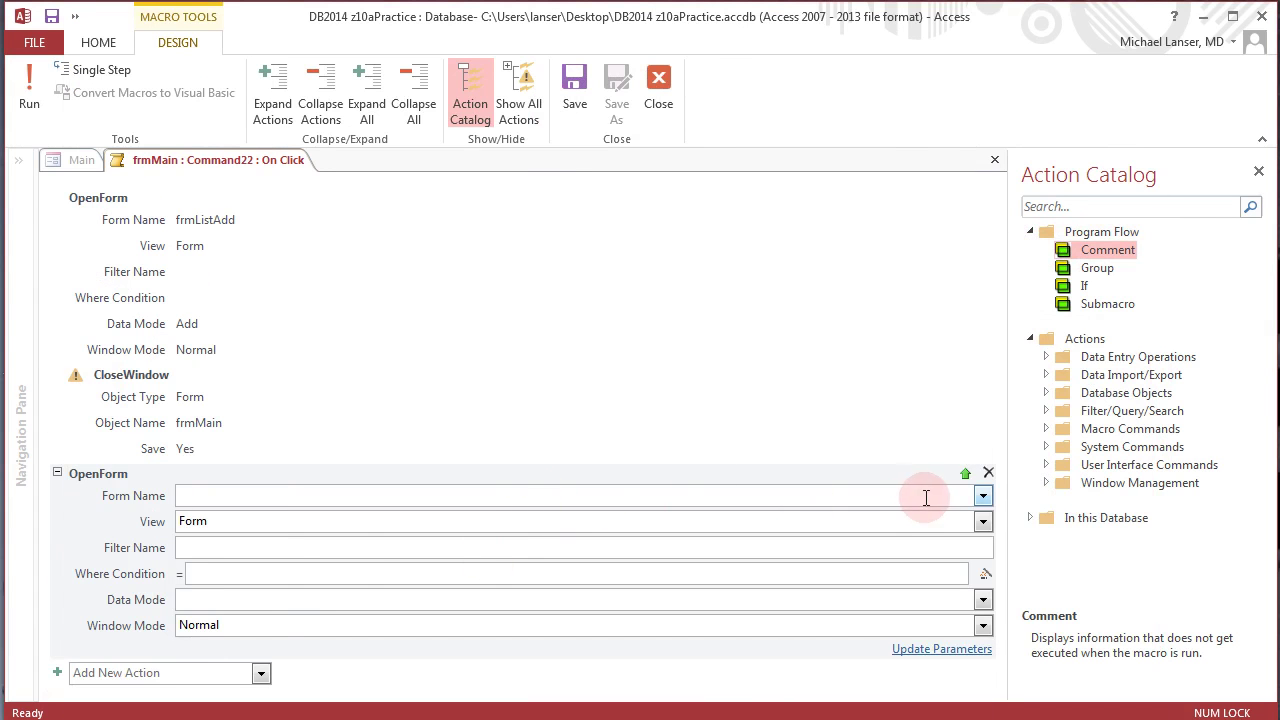
left_click(972, 494)
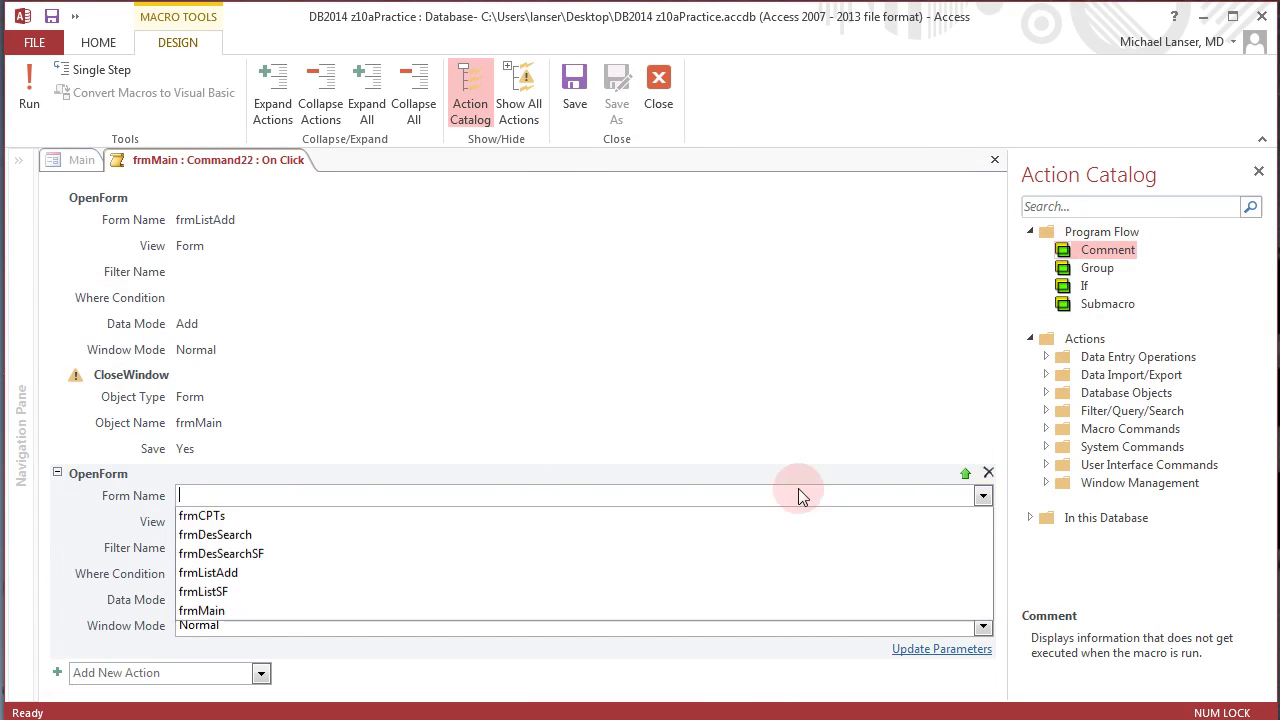
left_click(267, 612)
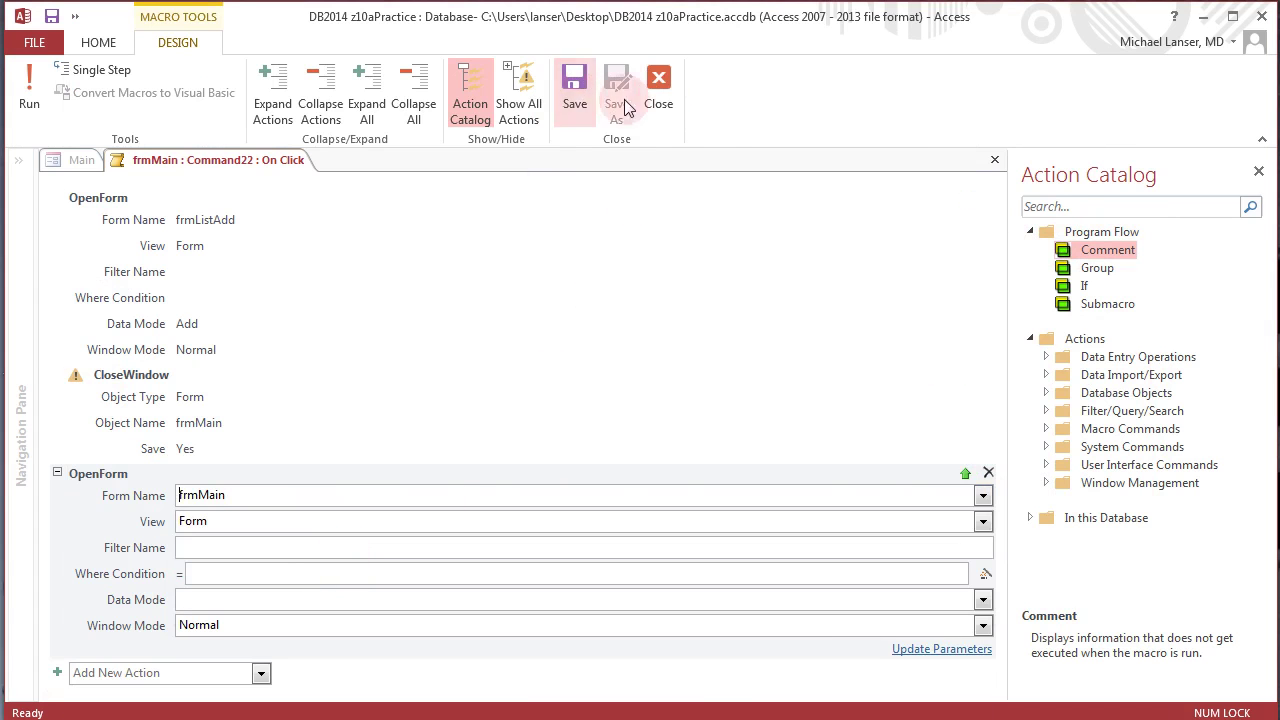
left_click(659, 104)
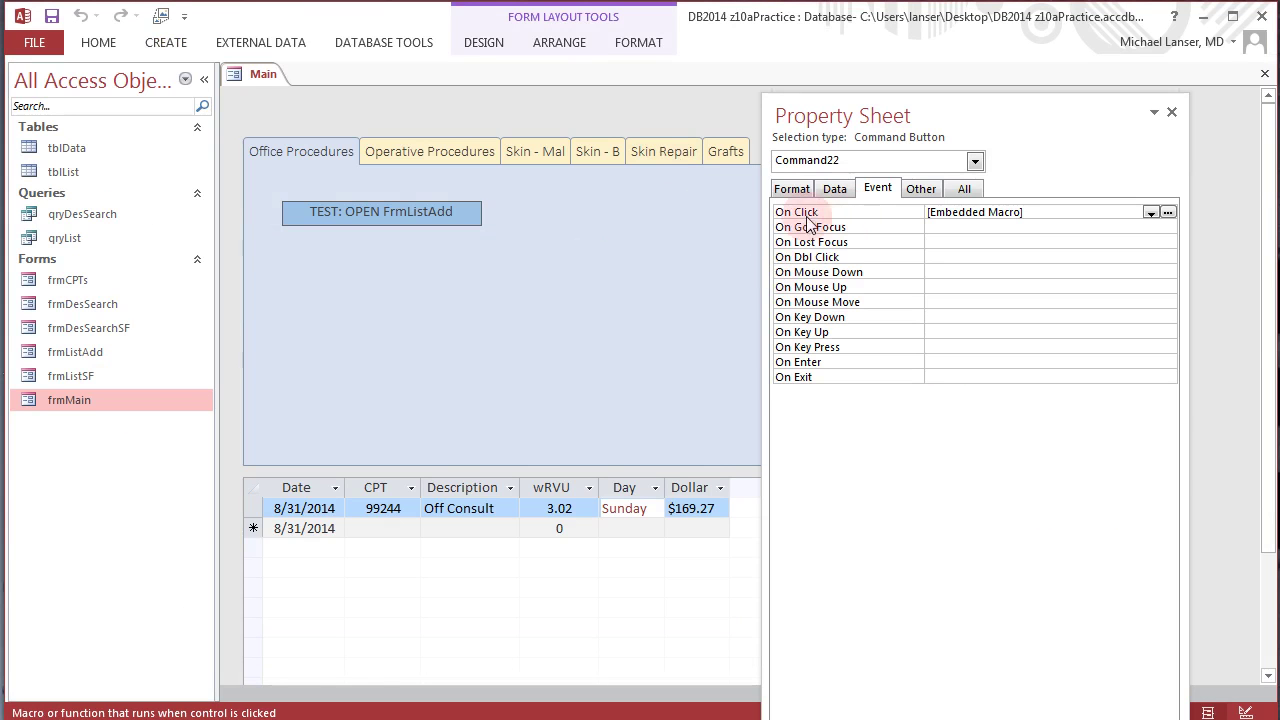
- Switch frmMain to Form View and run the "TEST: OPEN FrmListAdd" button
right_click(260, 72)
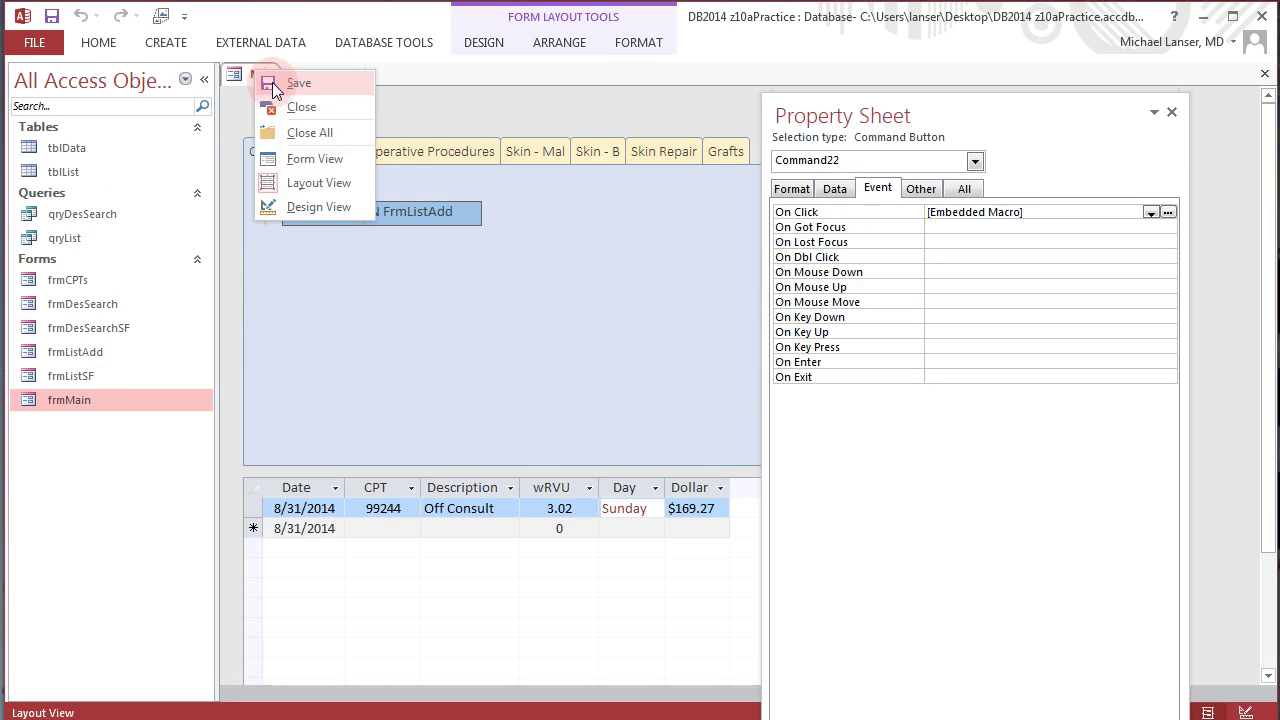
left_click(293, 160)
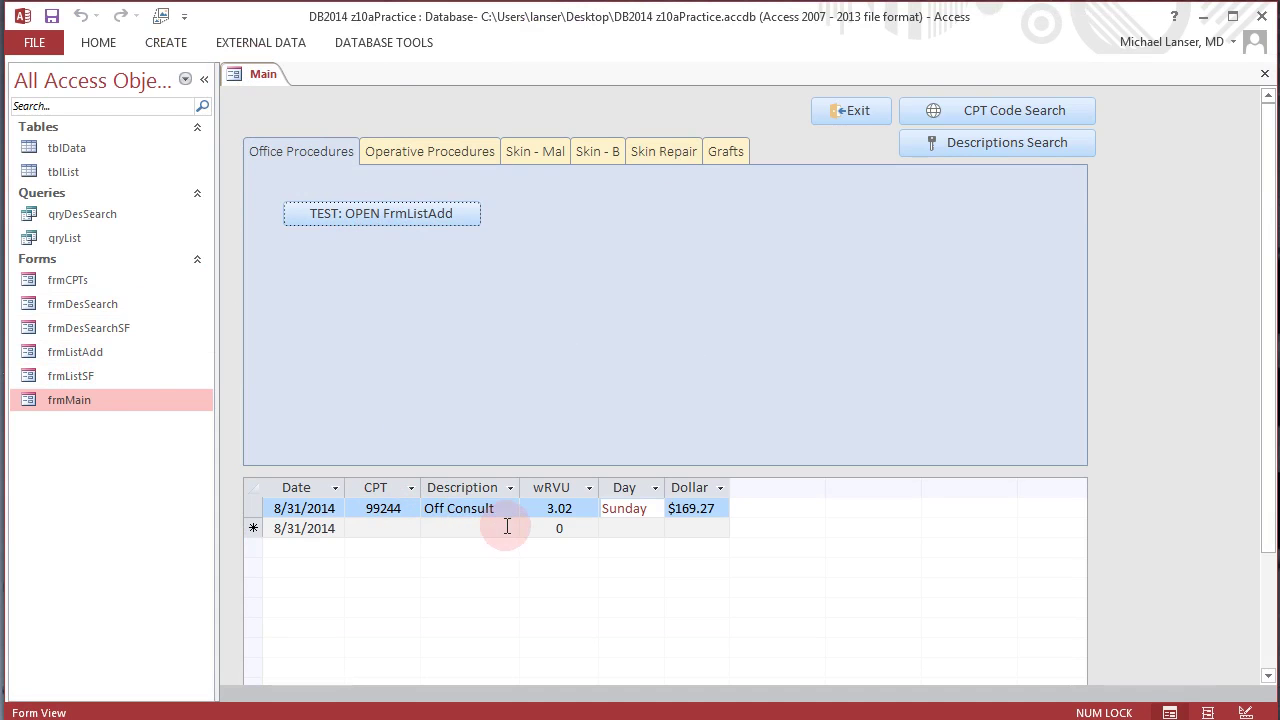
left_click(385, 215)
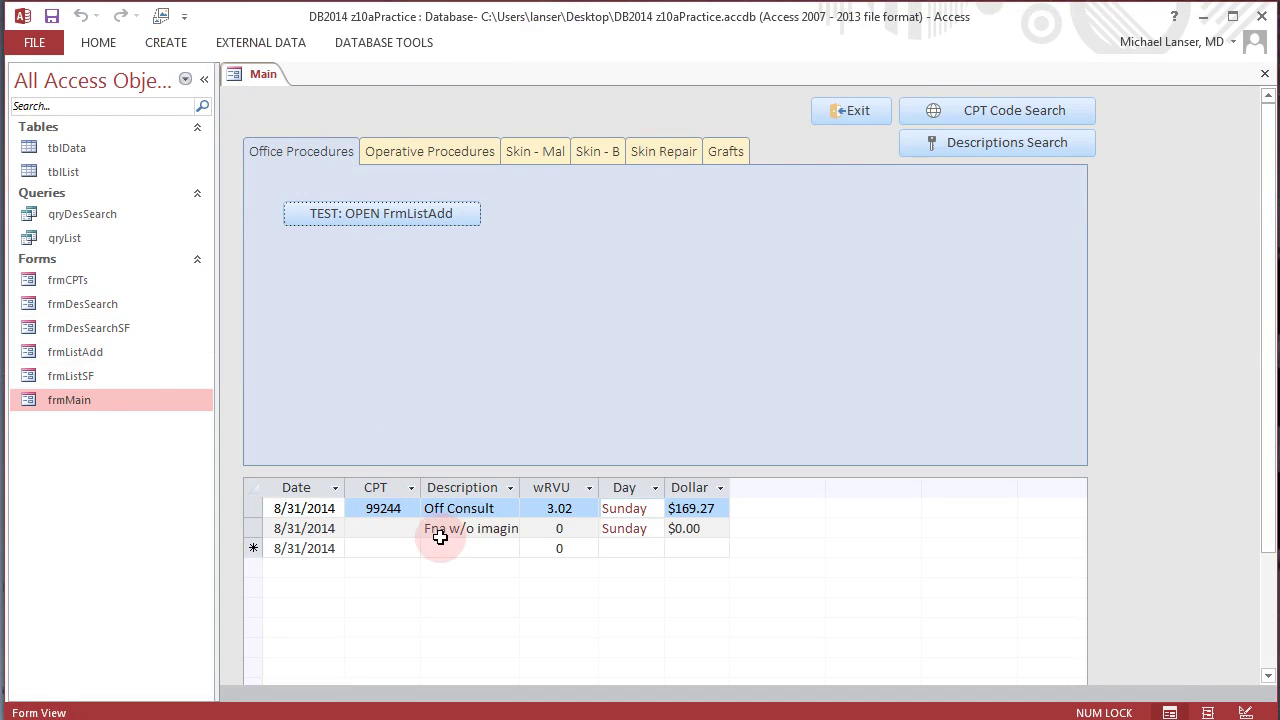
- Sort the list subform in frmMain by Date from newest to oldest
left_click(305, 489)
right_click(302, 489)
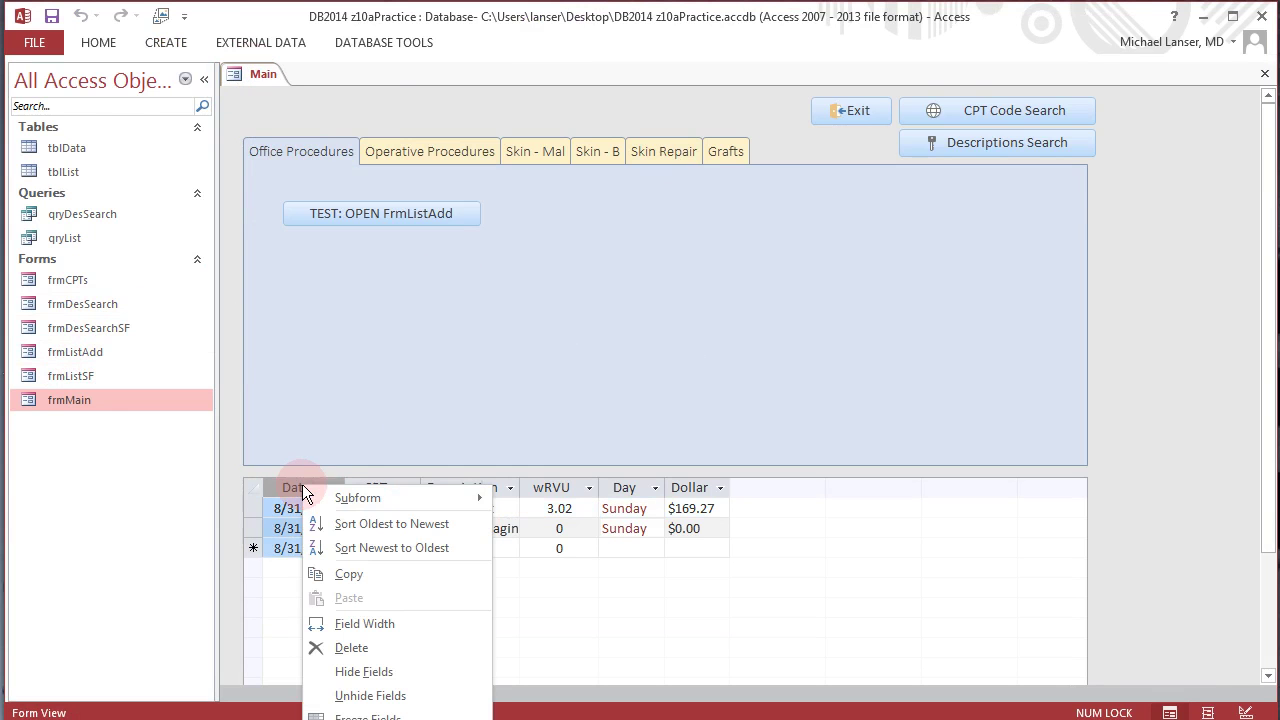
left_click(360, 547)
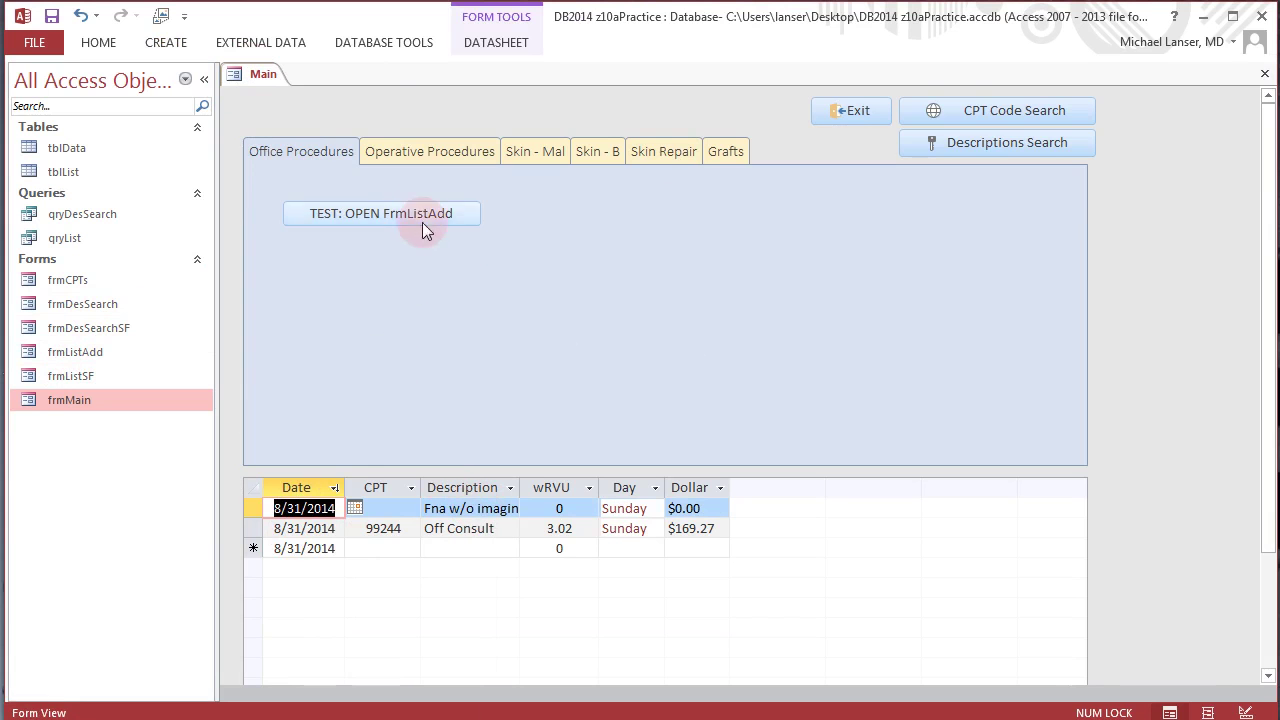
- Save frmMain with its sort order and run the "TEST: OPEN FrmListAdd" button again in Form View
right_click(254, 75)
left_click(284, 84)
right_click(268, 77)
left_click(293, 167)
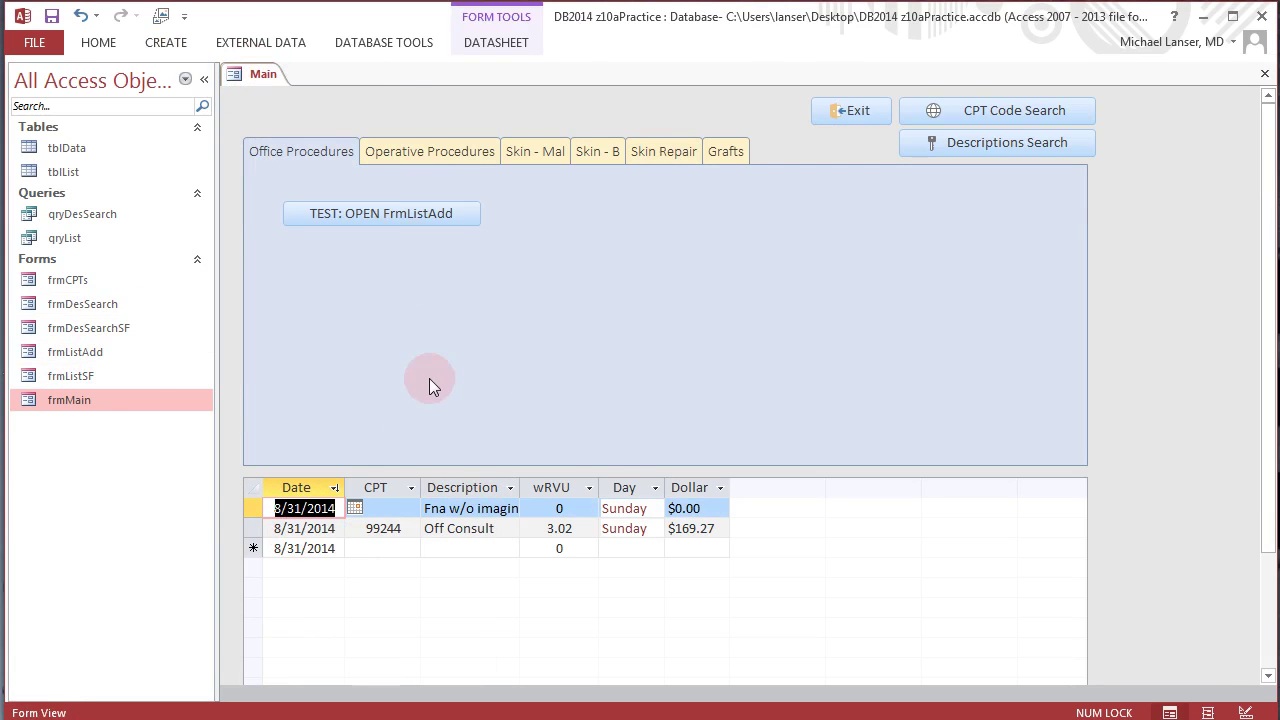
left_click(402, 214)
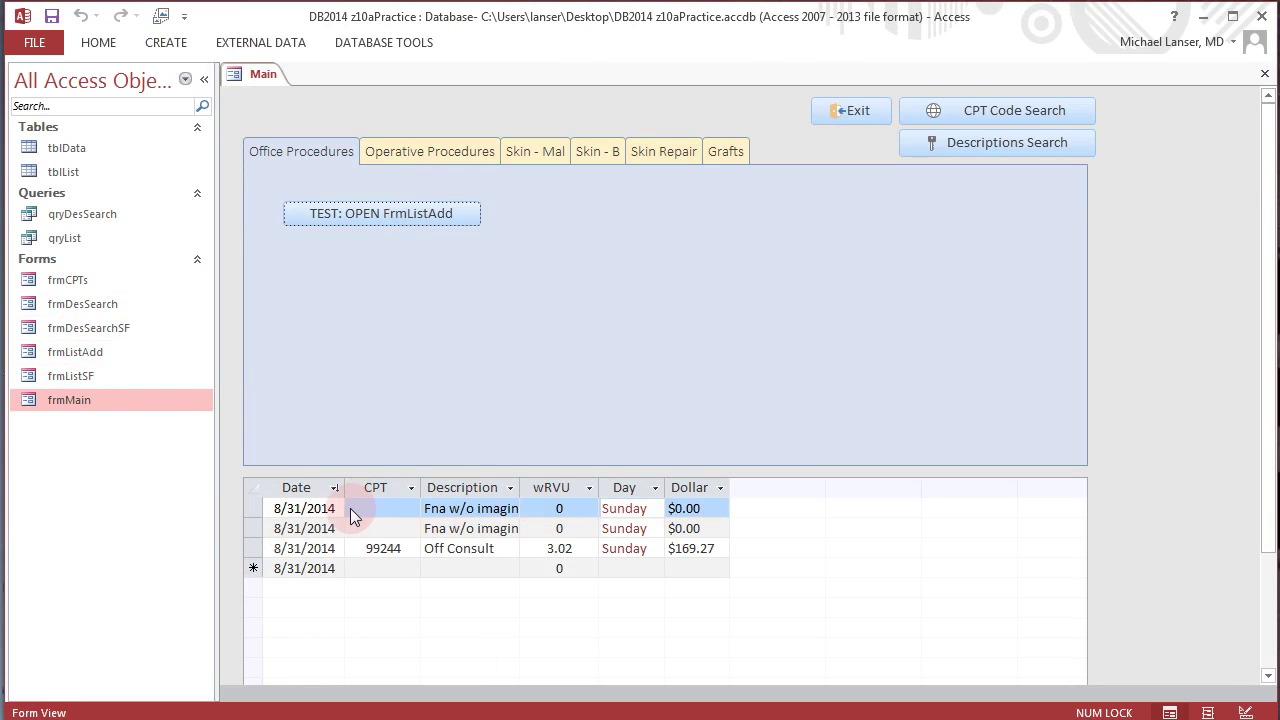
- Open the tblList table and sort its records by ID from largest to smallest
double_click(74, 171)
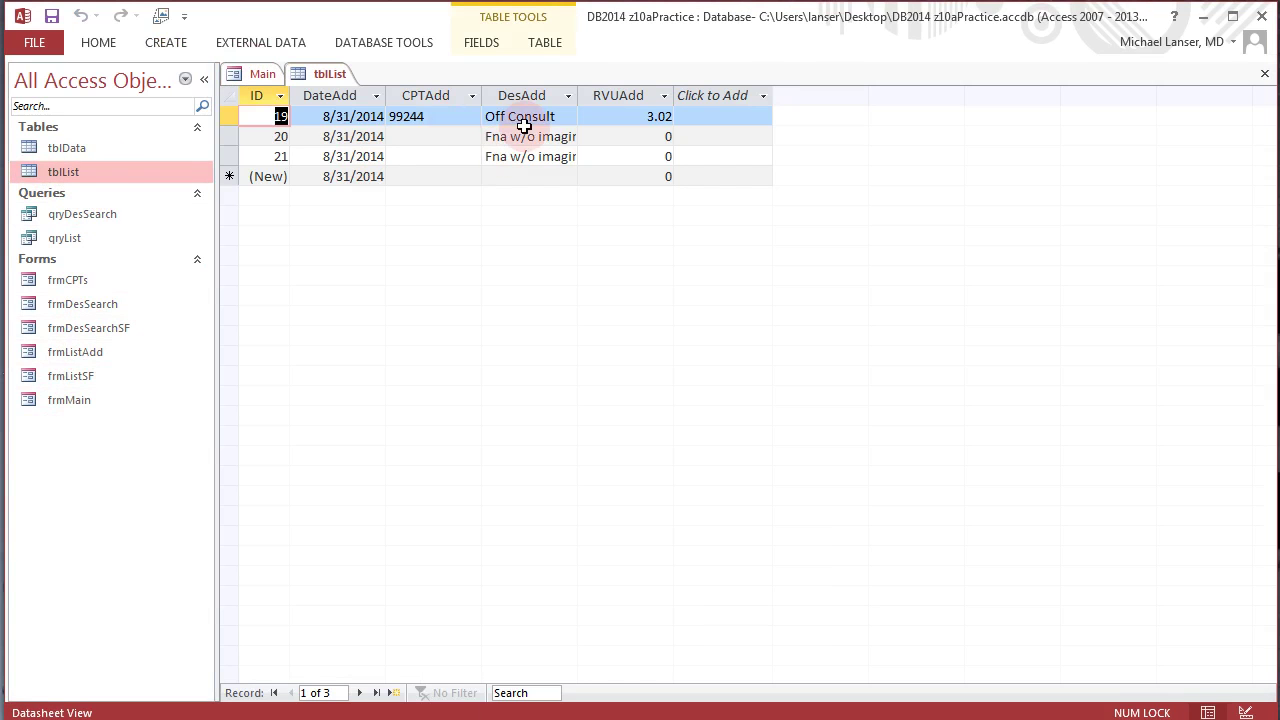
right_click(265, 80)
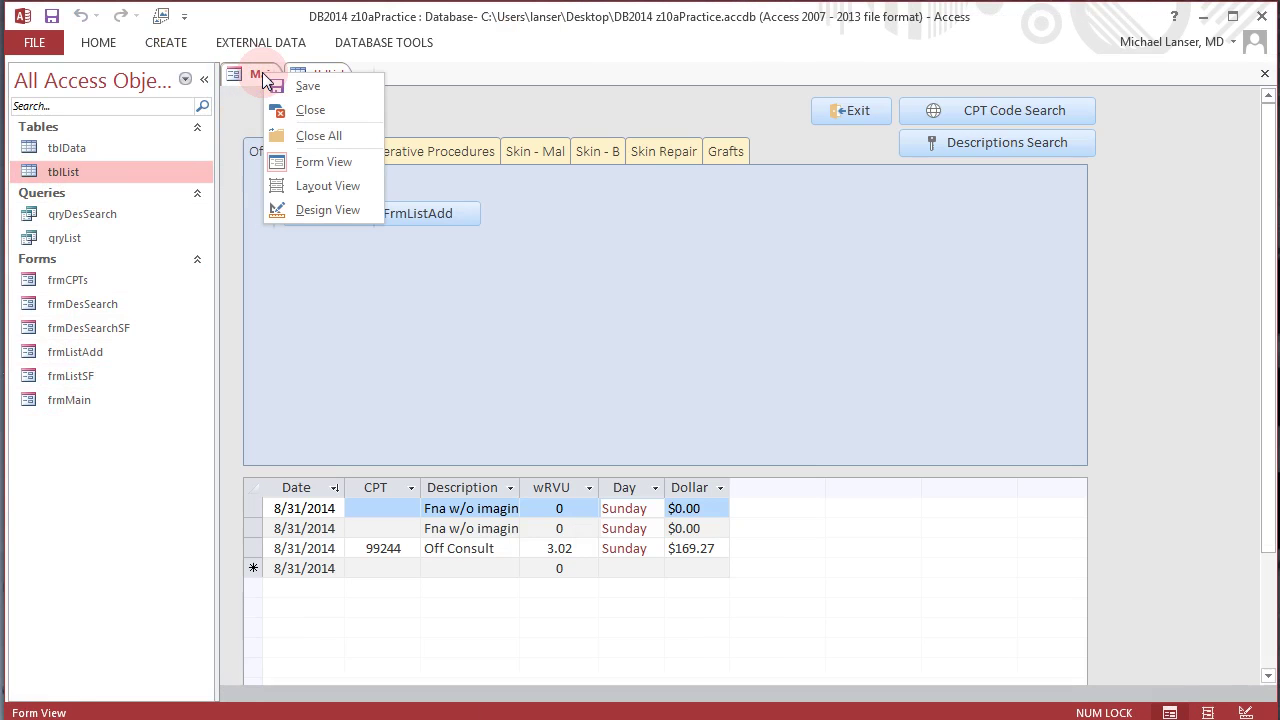
left_click(462, 261)
left_click(330, 74)
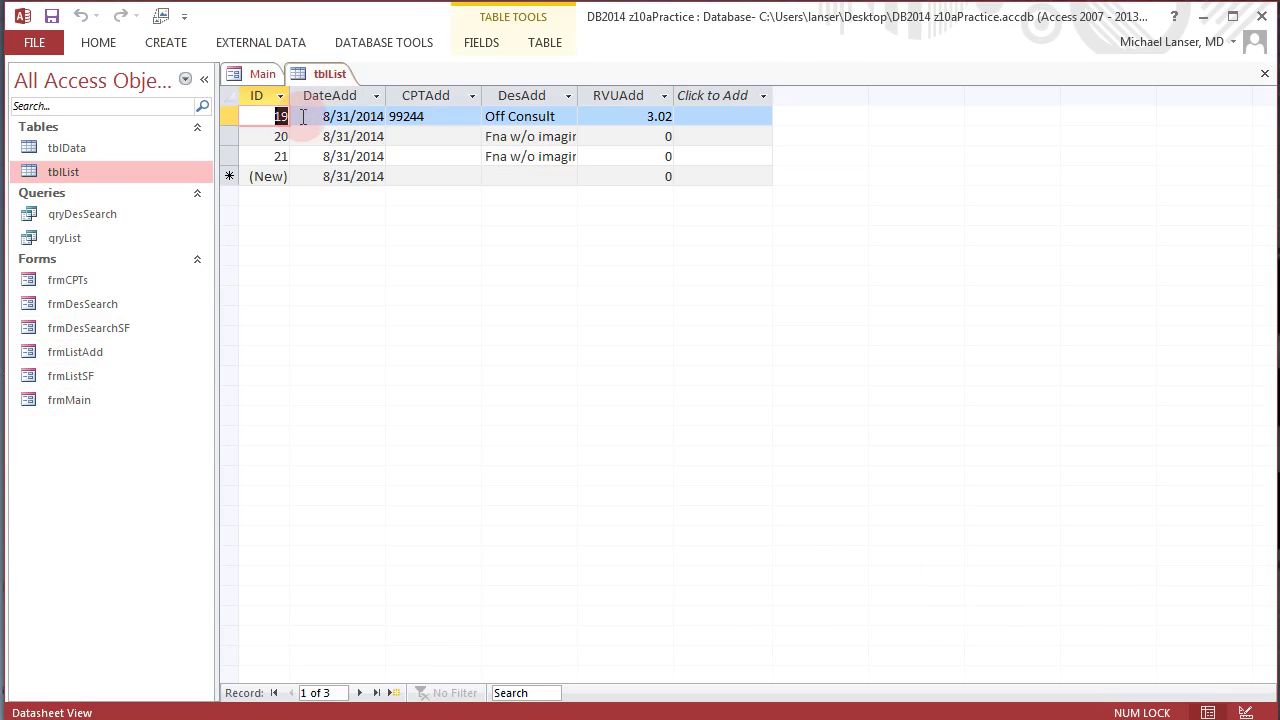
right_click(262, 95)
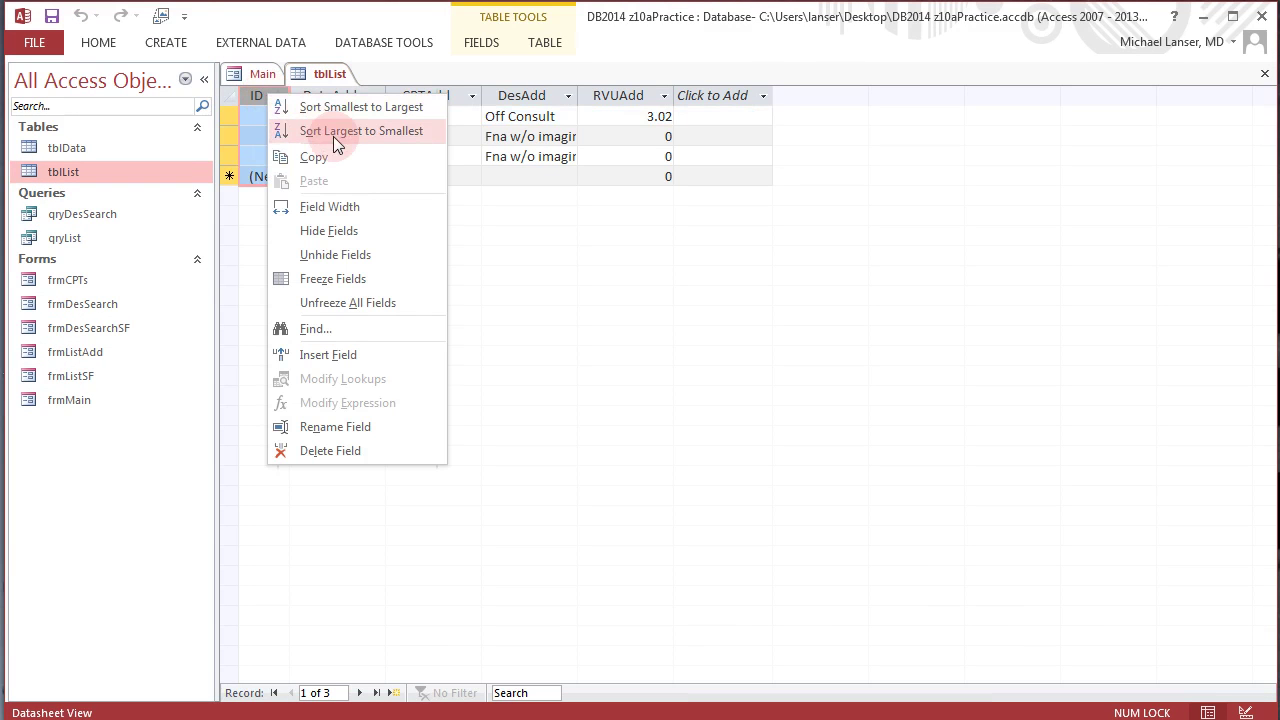
left_click(336, 130)
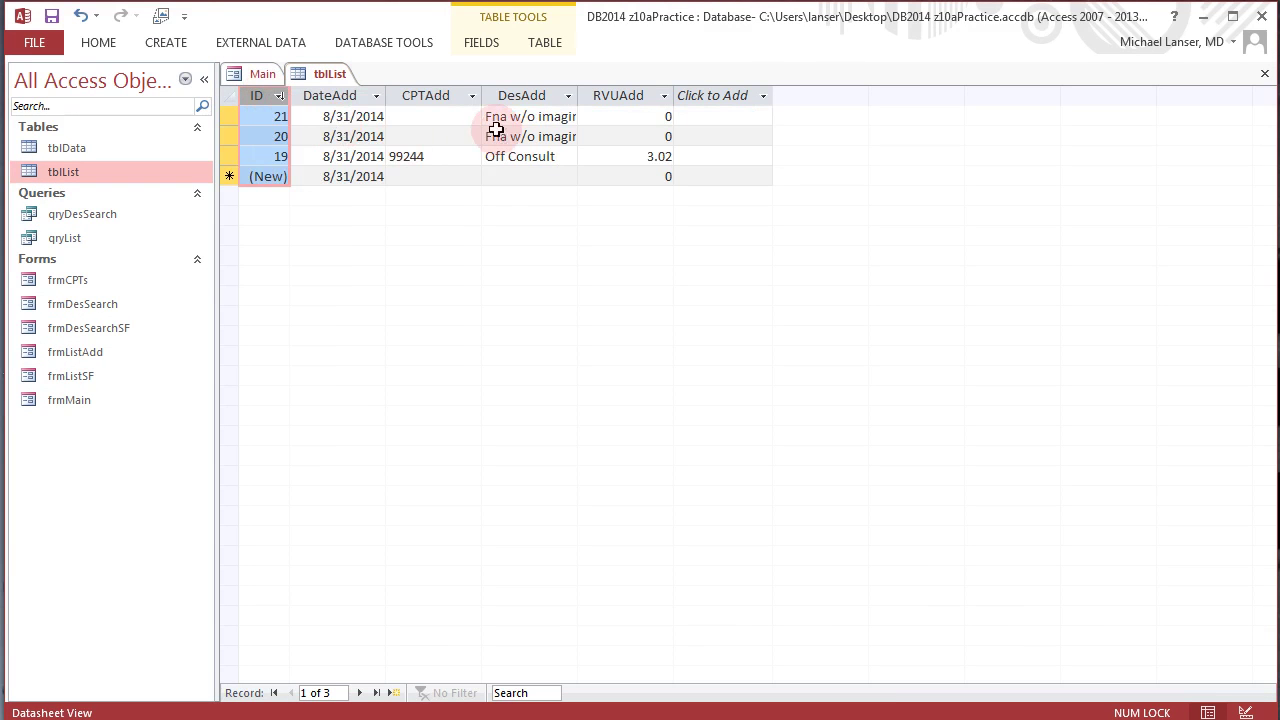
- Close tblList and run frmMain's "TEST: OPEN FrmListAdd" button once more to add another record
right_click(322, 78)
right_click(322, 78)
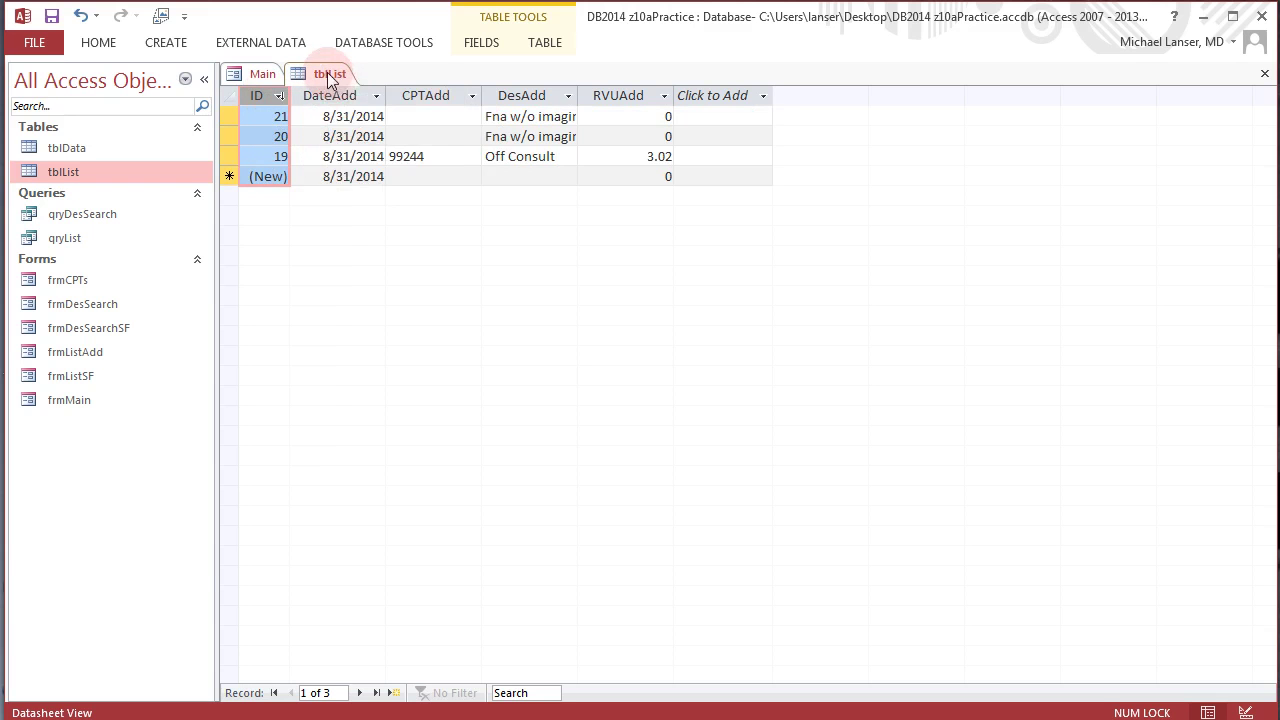
left_click(372, 111)
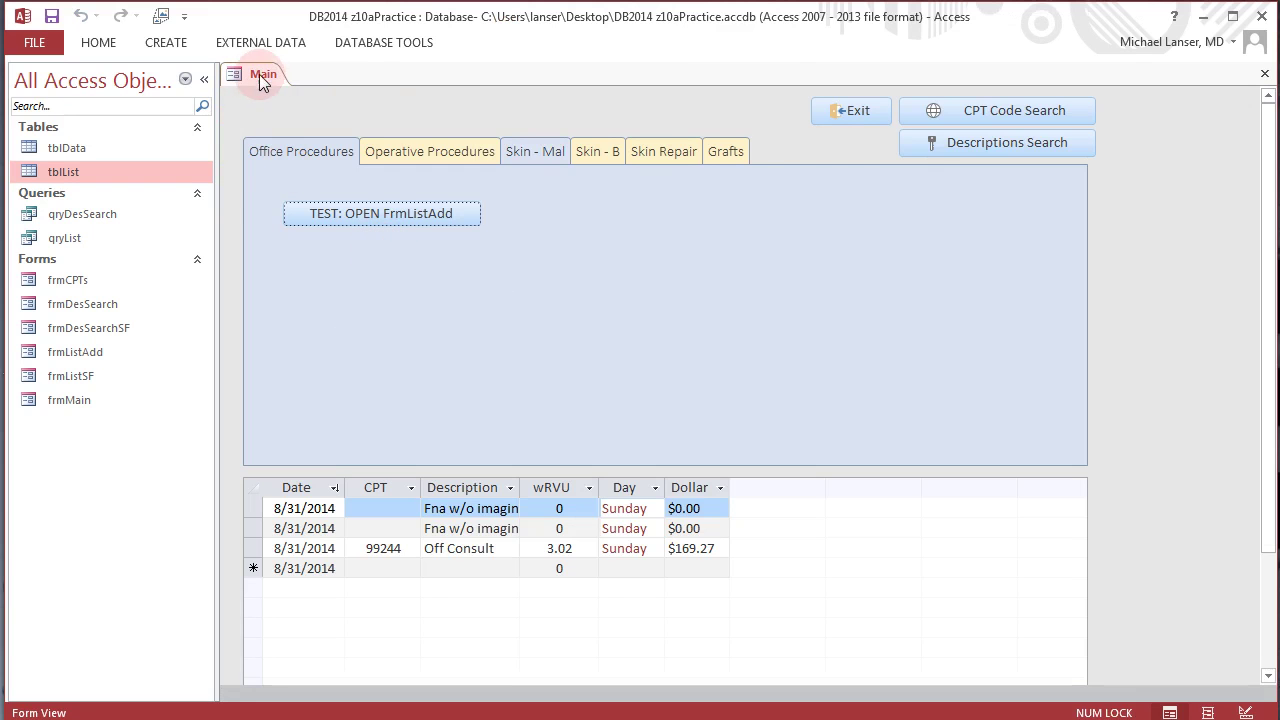
left_click(376, 215)
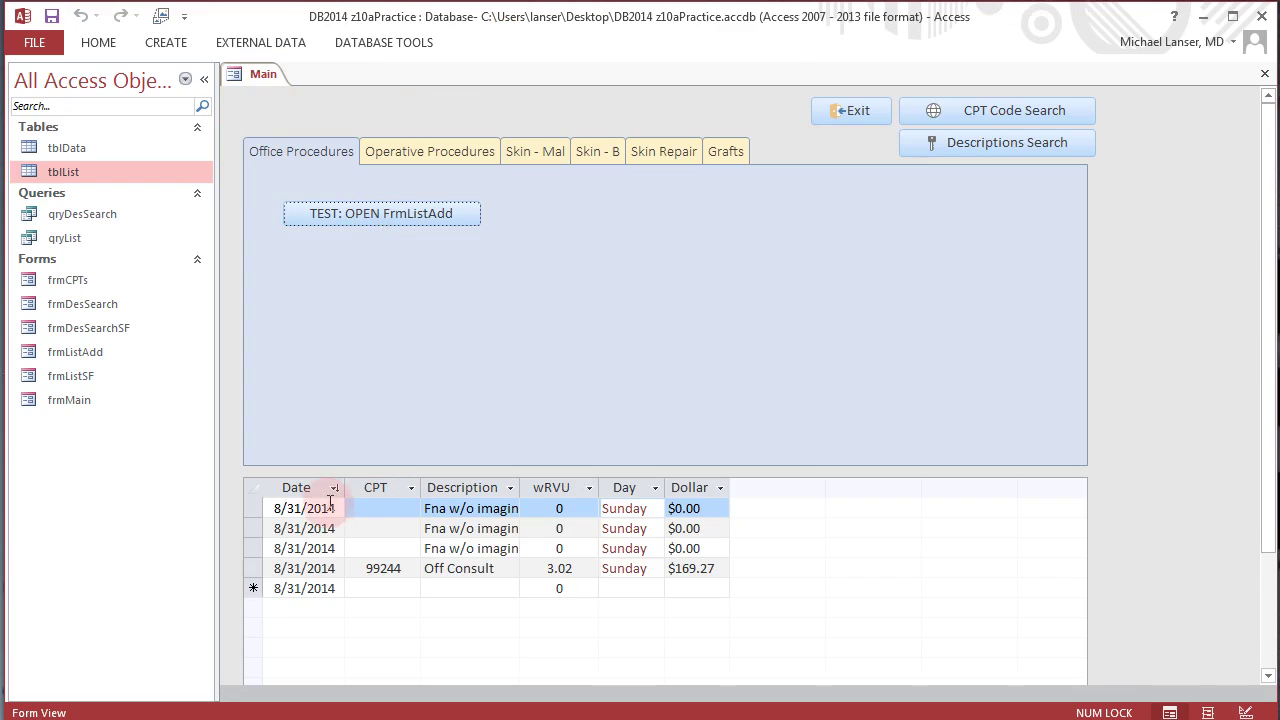